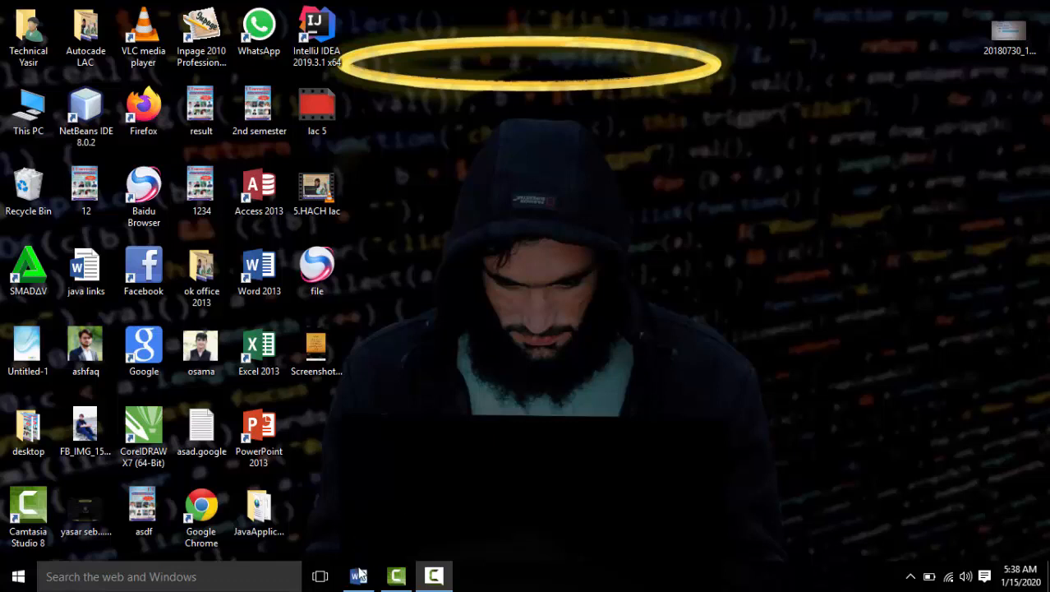
Step: Switch to the blank Word document and generate sample paragraphs with =rand()
click(359, 576)
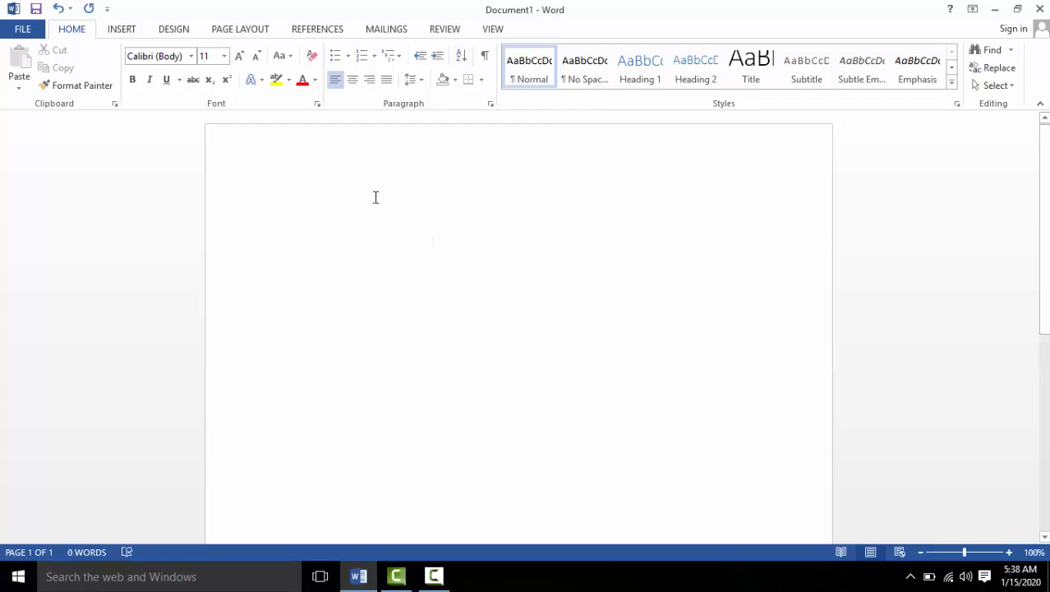
text(=r)
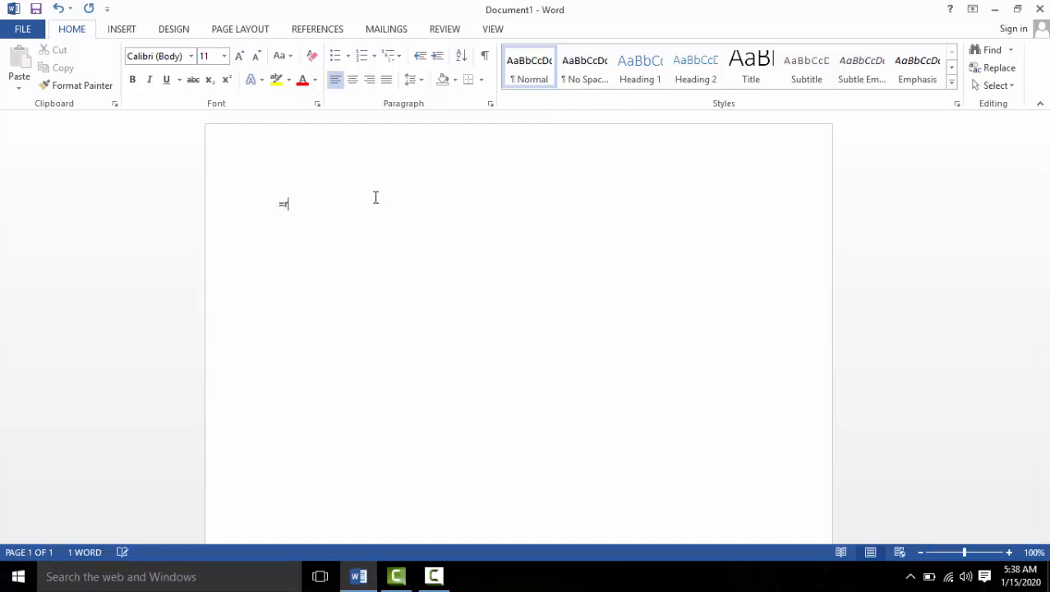
text(and())
key(Return)
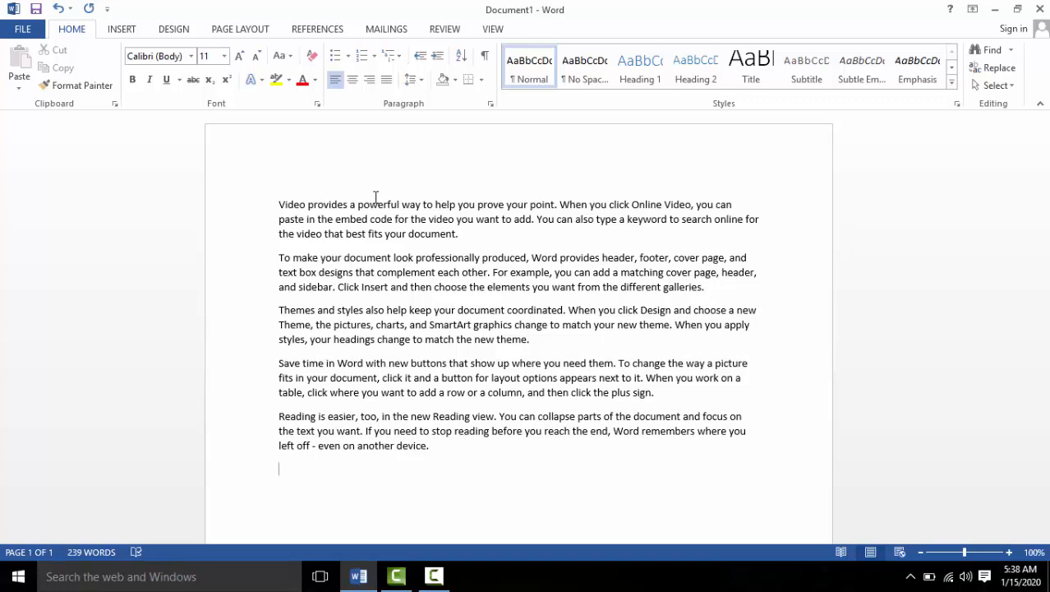
Step: Shade all the text pure blue from the extended colour choices, and change the shading to the gold theme colour
key(ctrl+a)
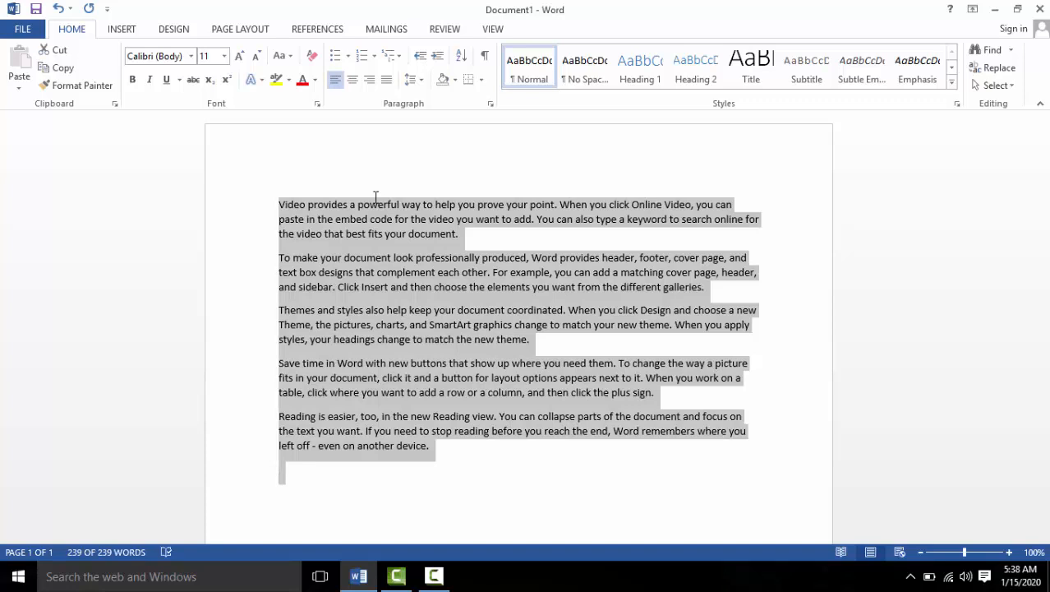
click(454, 79)
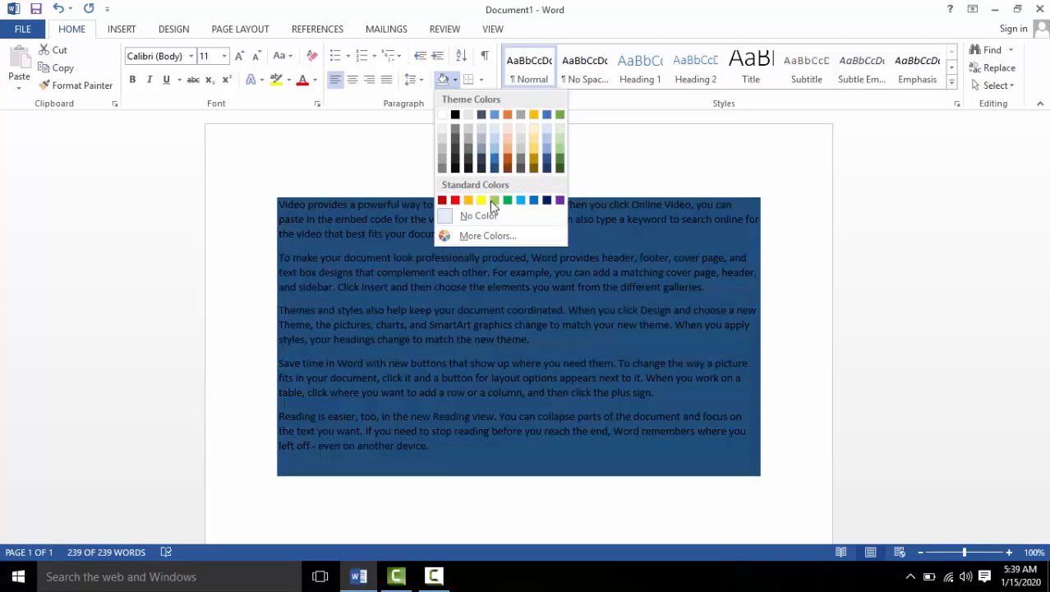
click(487, 234)
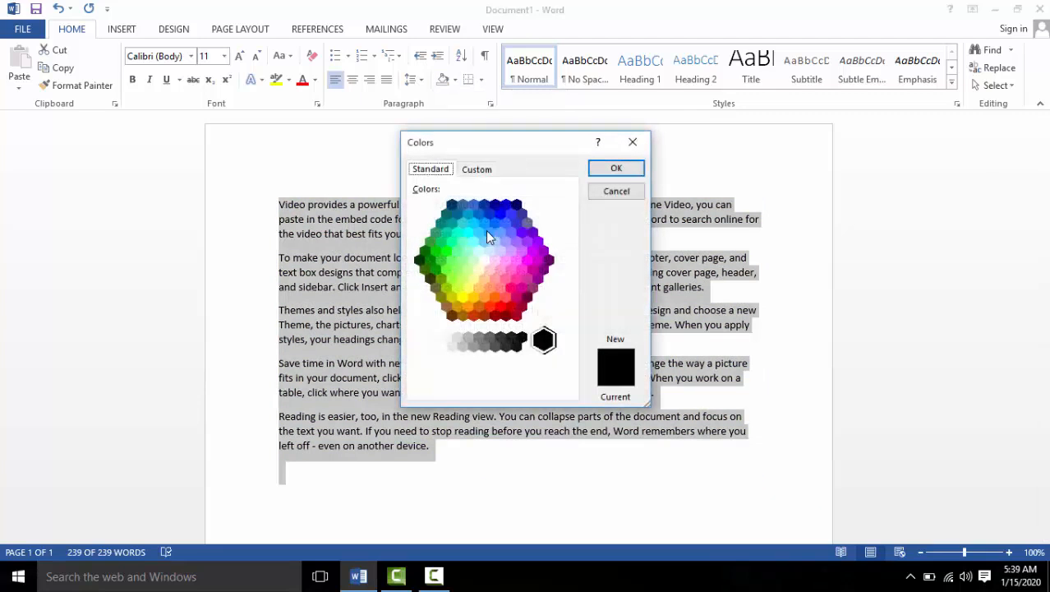
click(489, 214)
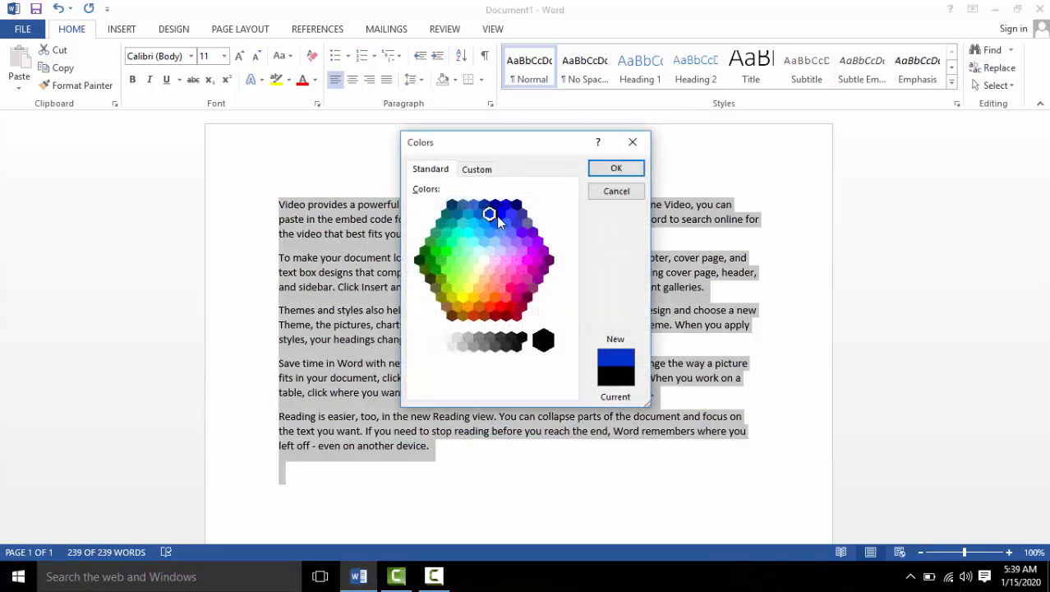
click(500, 215)
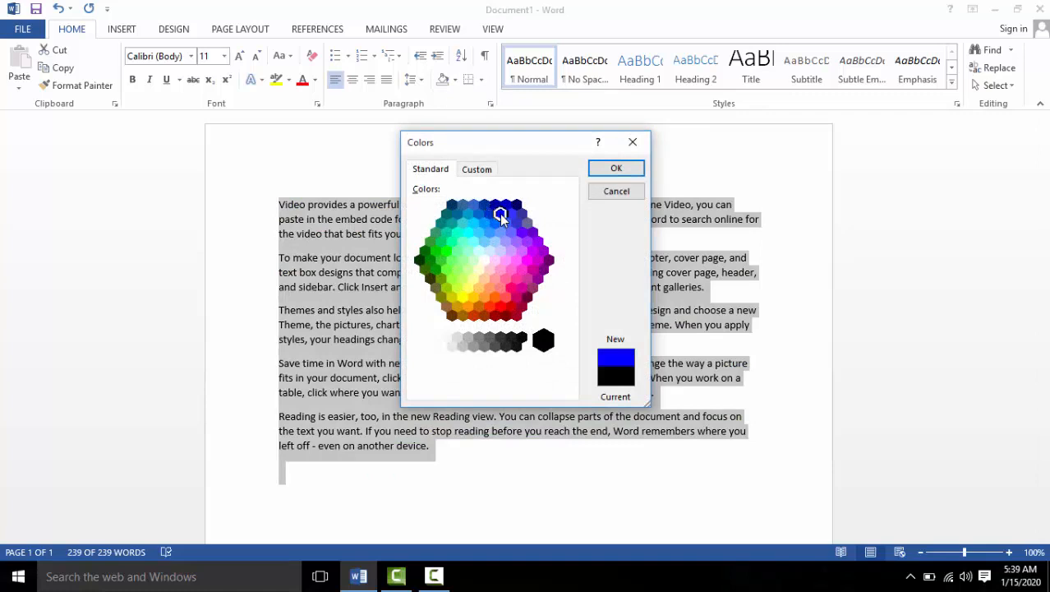
click(613, 170)
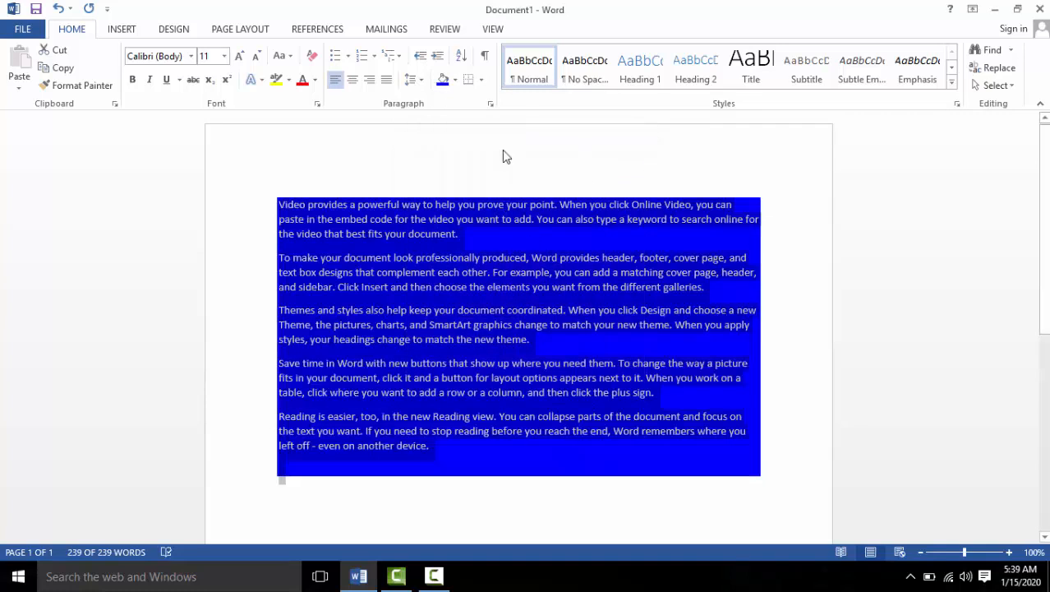
click(457, 82)
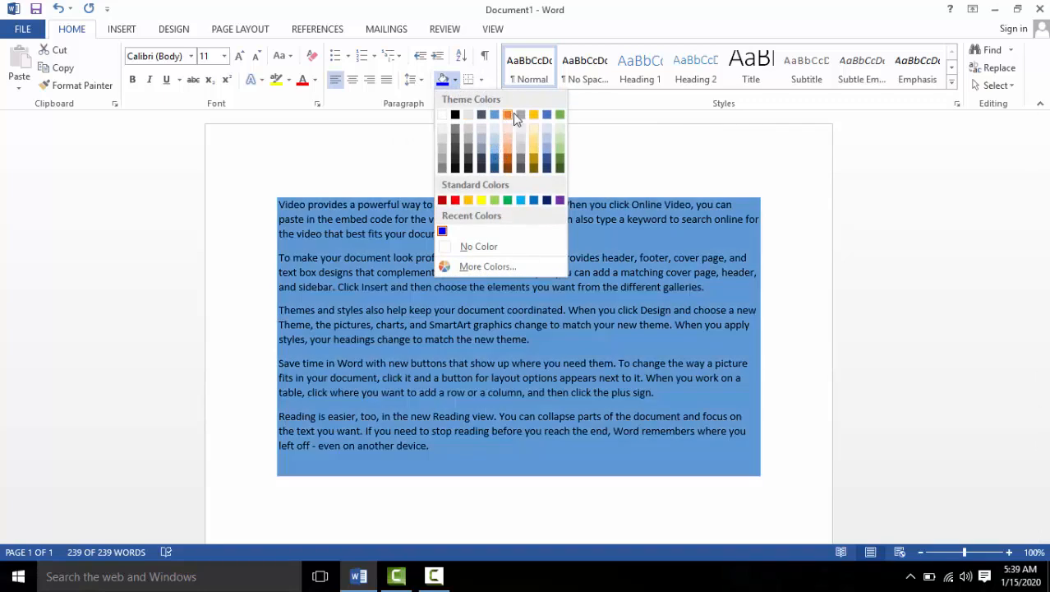
click(534, 115)
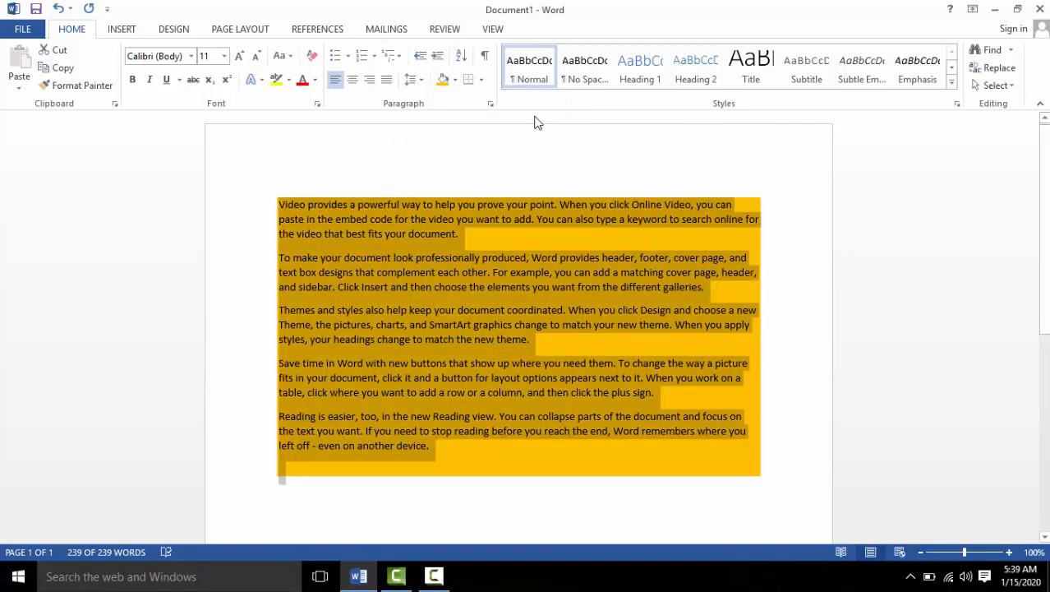
Step: Undo the shading changes while keeping the generated sample paragraphs
key(ctrl+z)
key(ctrl+z)
key(ctrl+z)
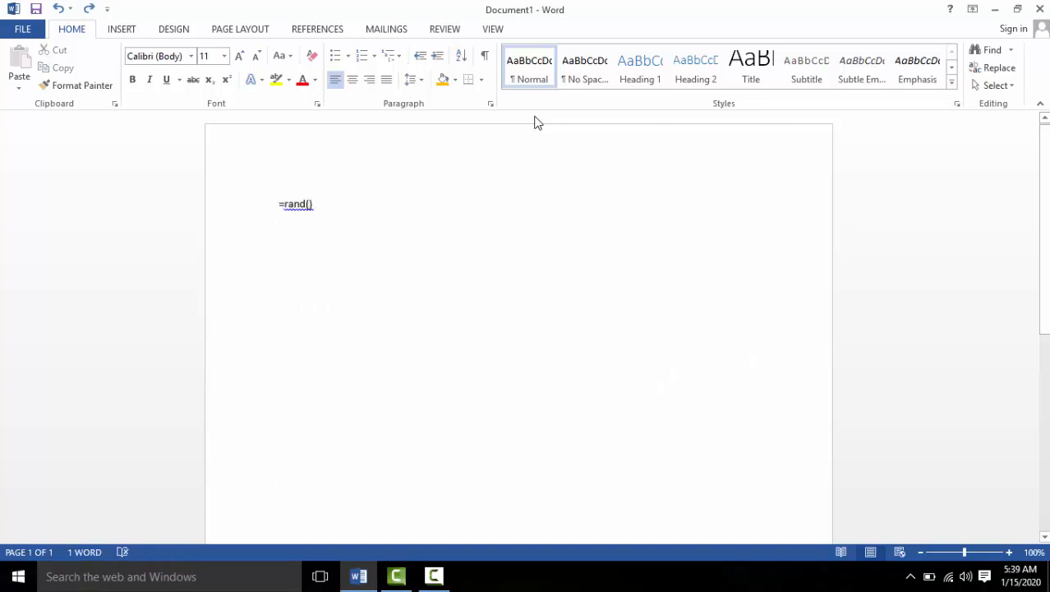
key(ctrl+y)
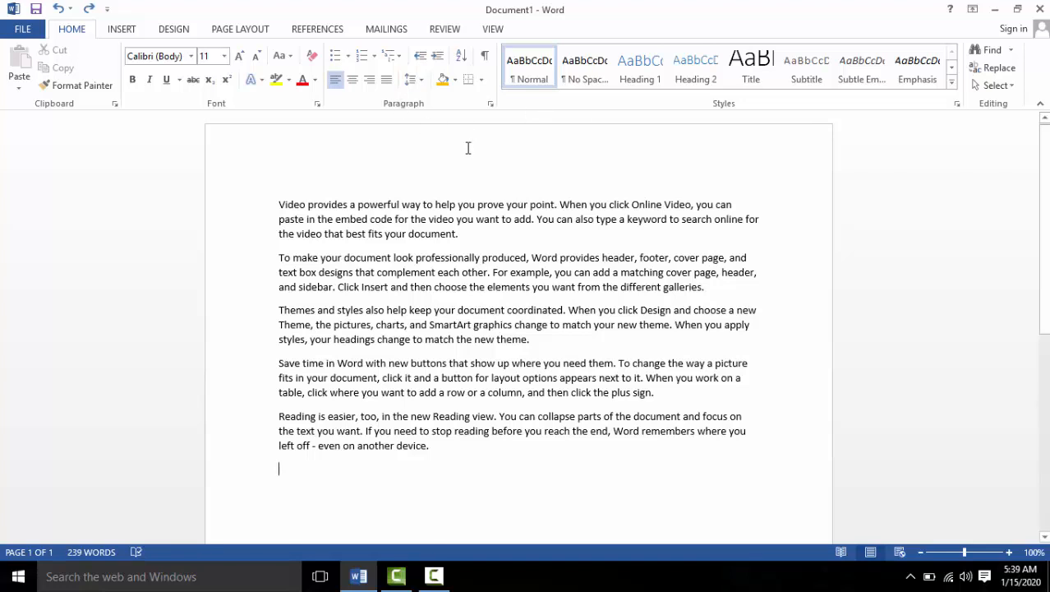
Step: Add a bottom border and a top border to the empty paragraph at the end of the text
click(482, 82)
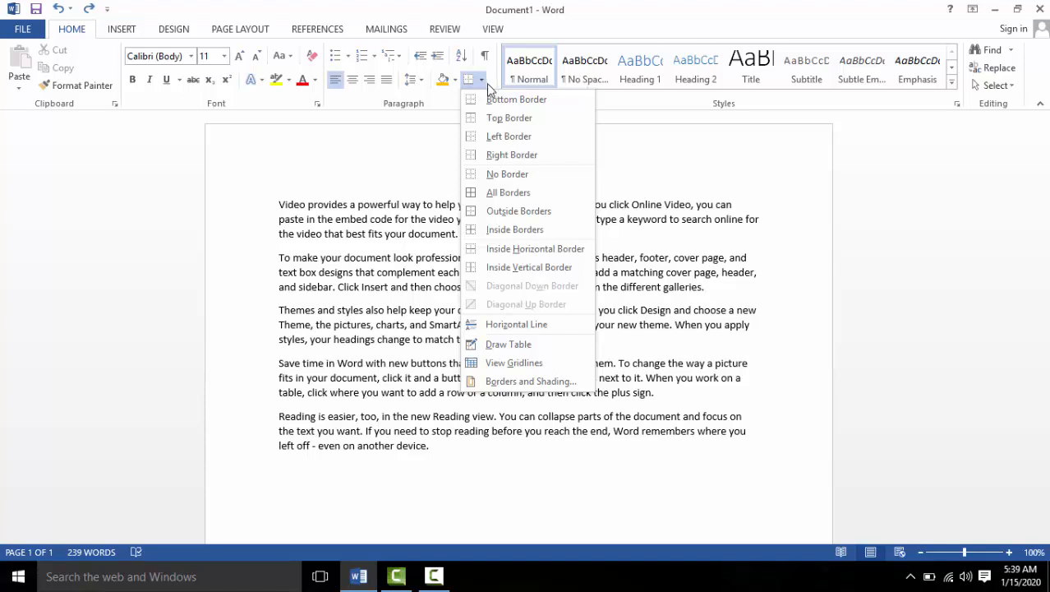
click(496, 99)
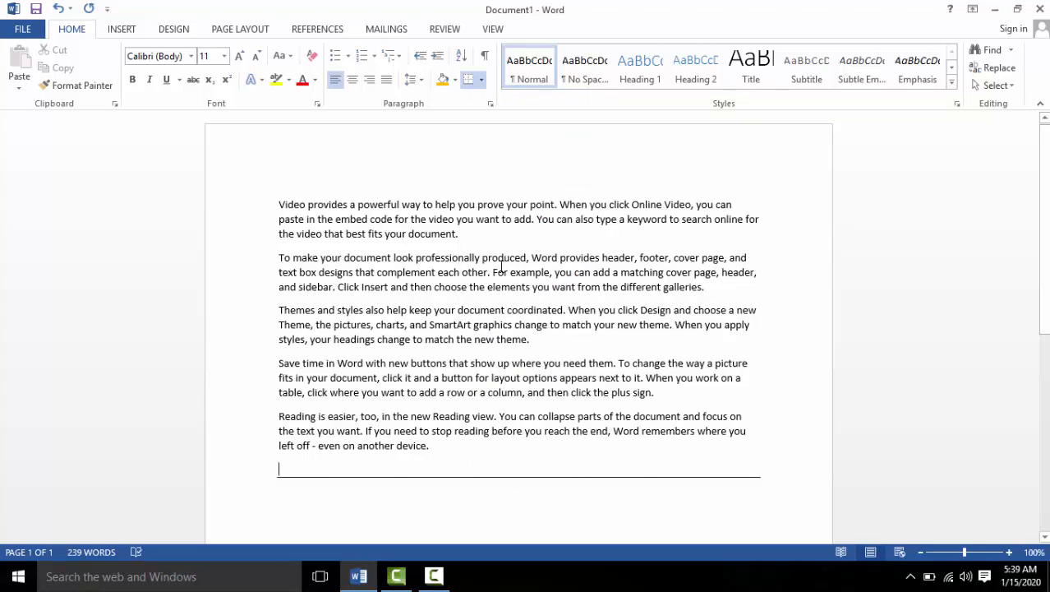
click(482, 81)
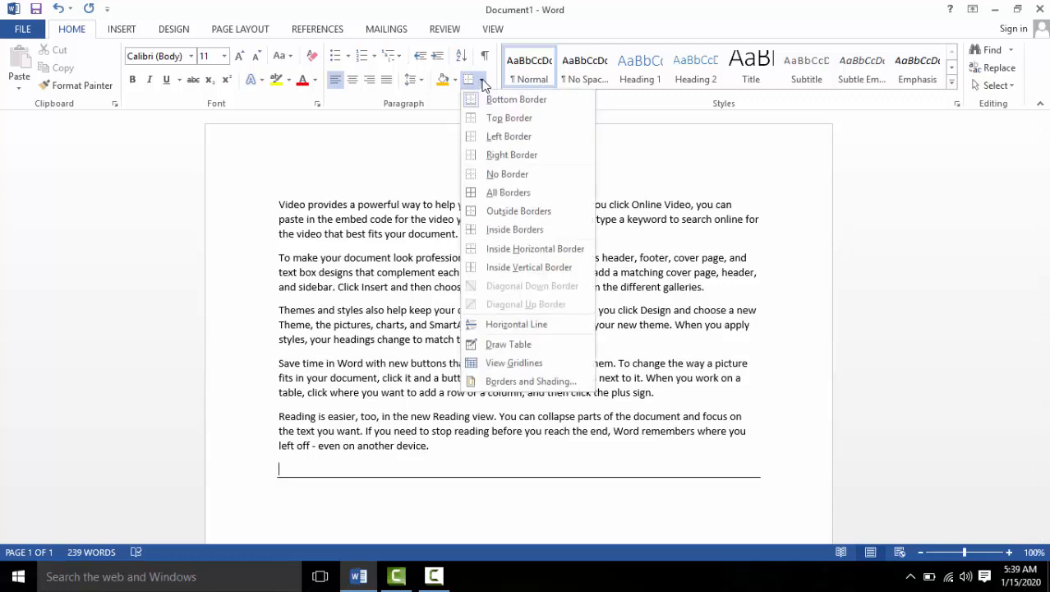
click(493, 120)
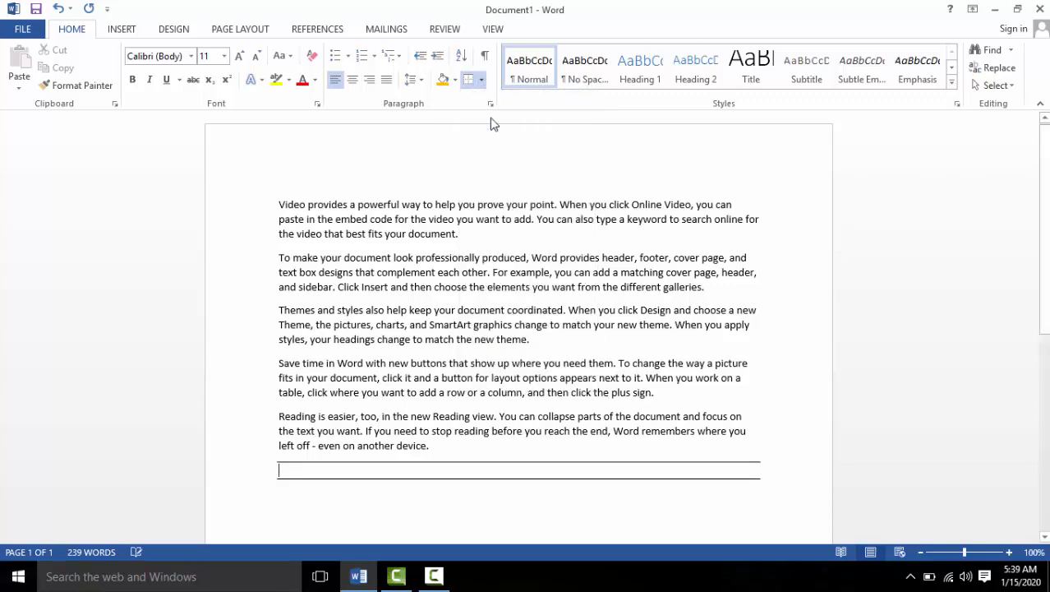
Step: Undo the top border on the last empty paragraph and apply a top border to the whole text
key(ctrl+a)
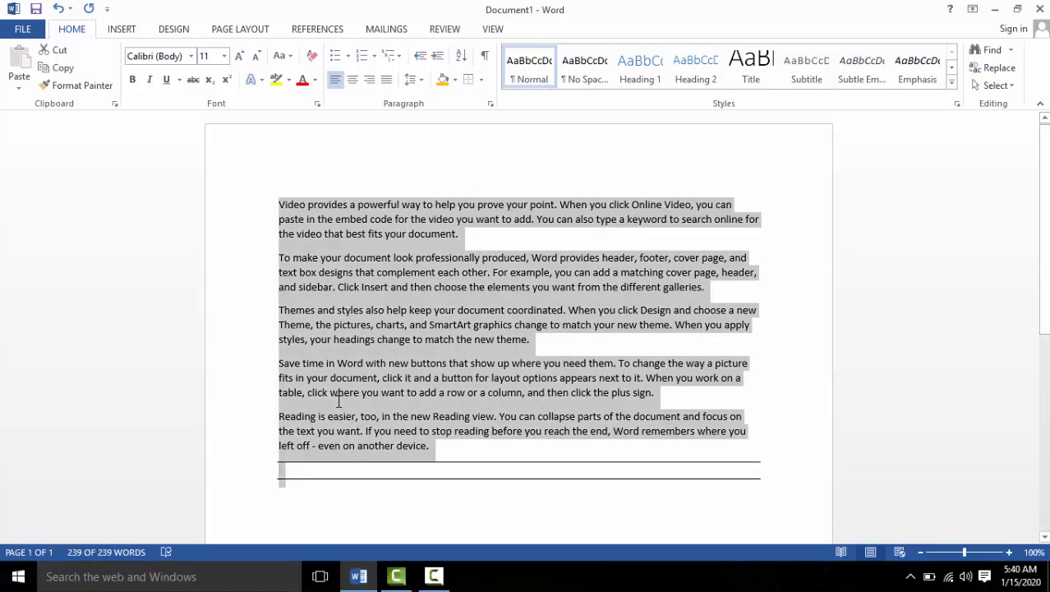
key(ctrl+z)
key(ctrl+a)
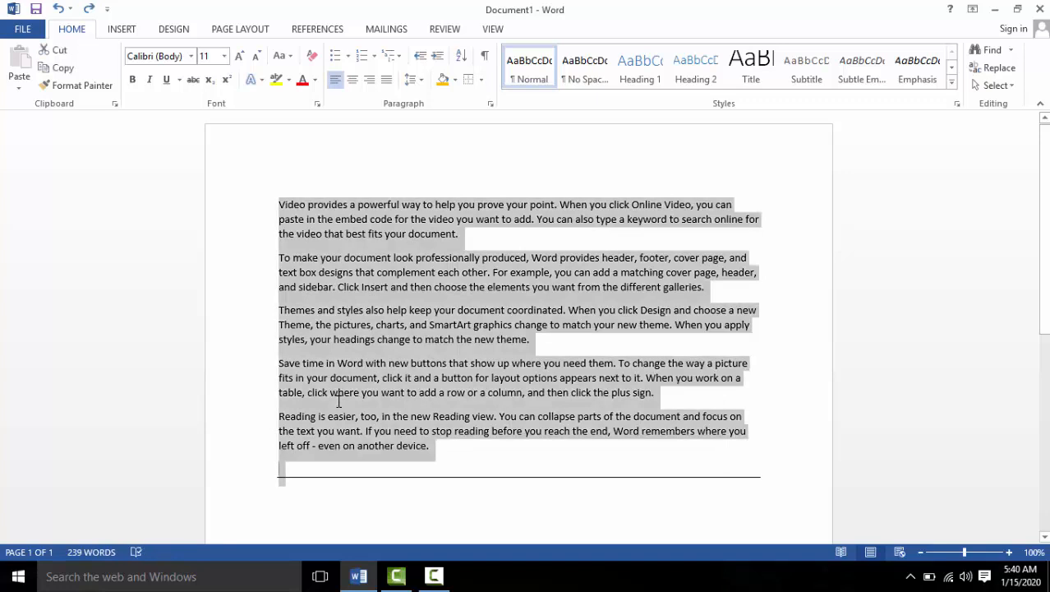
click(482, 80)
click(493, 119)
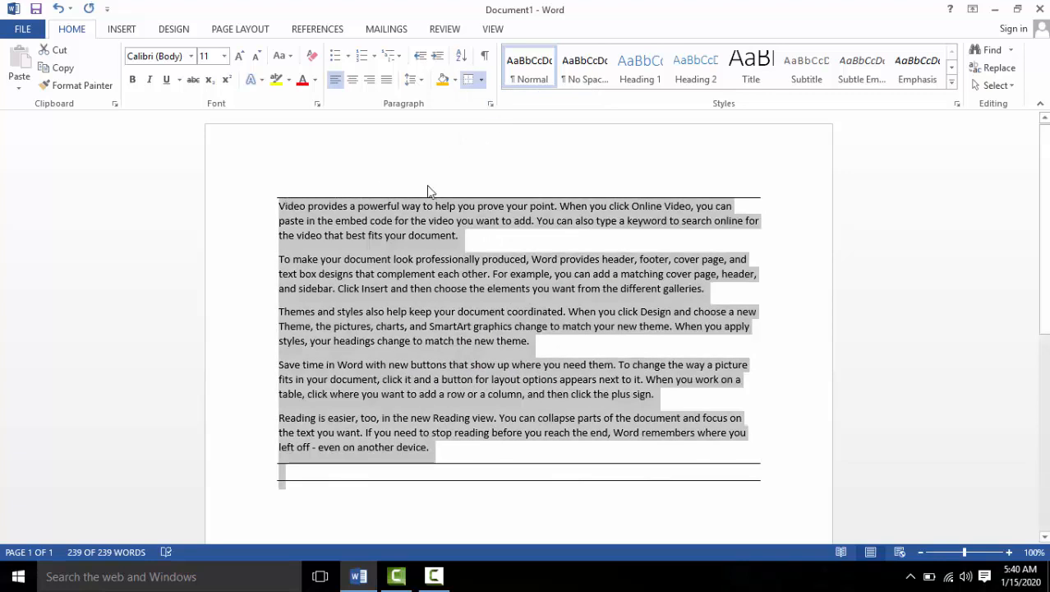
Step: Add a left border and a right border to the whole text
click(481, 80)
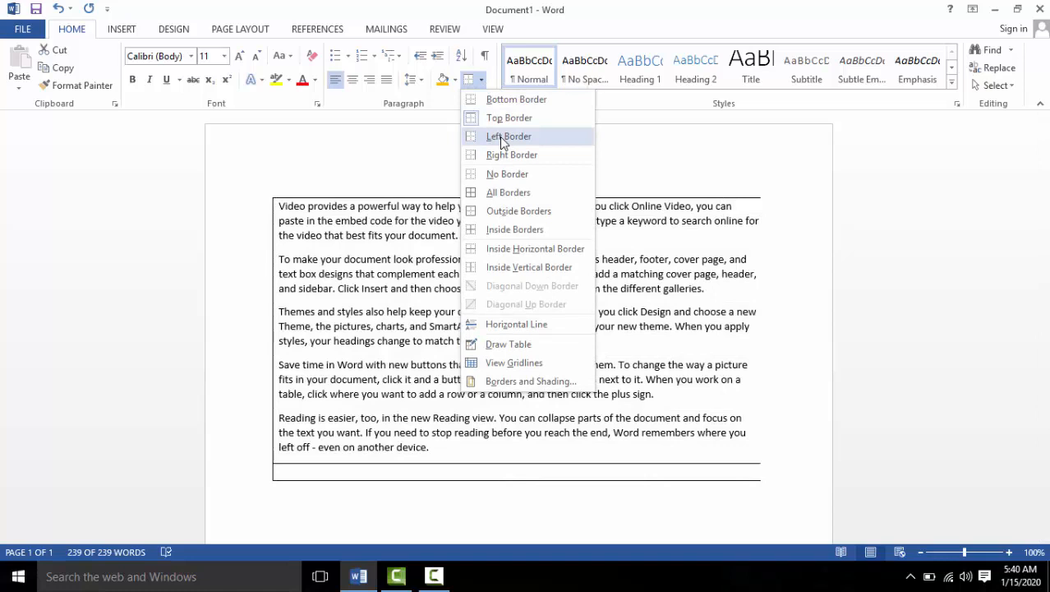
click(504, 150)
key(ctrl+a)
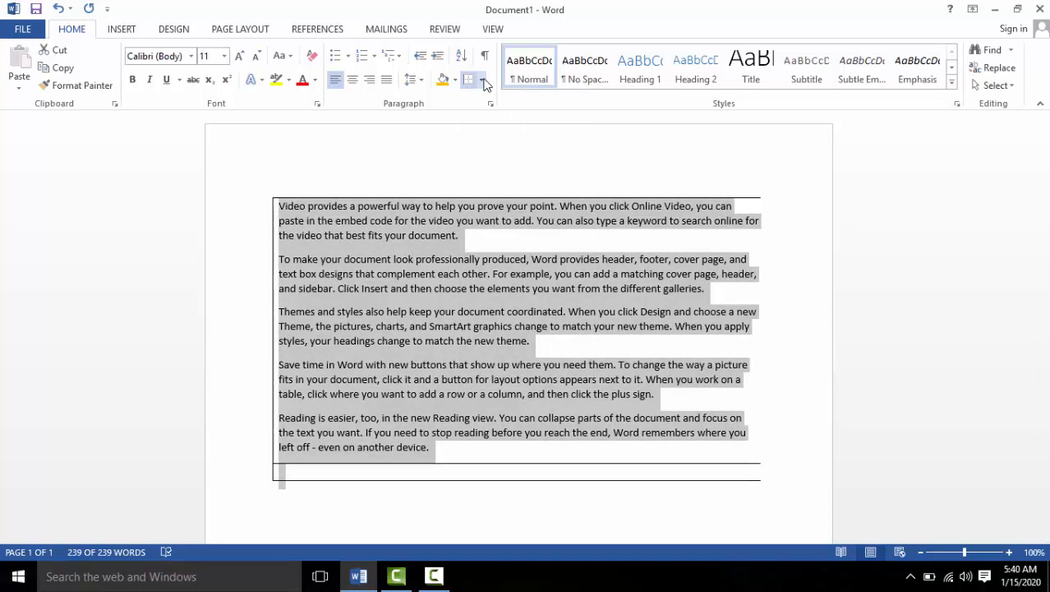
click(480, 79)
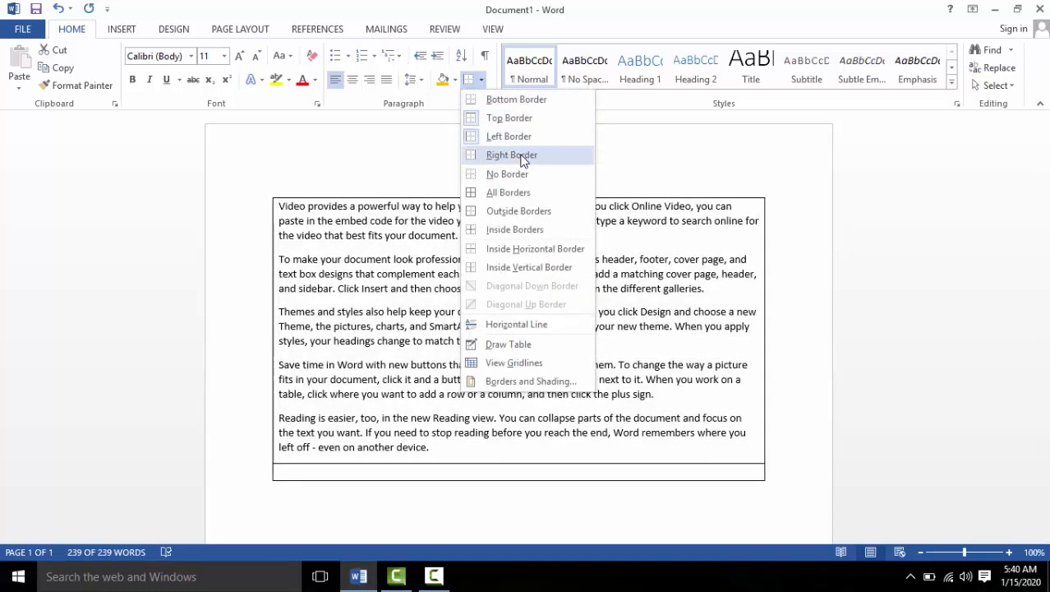
click(523, 158)
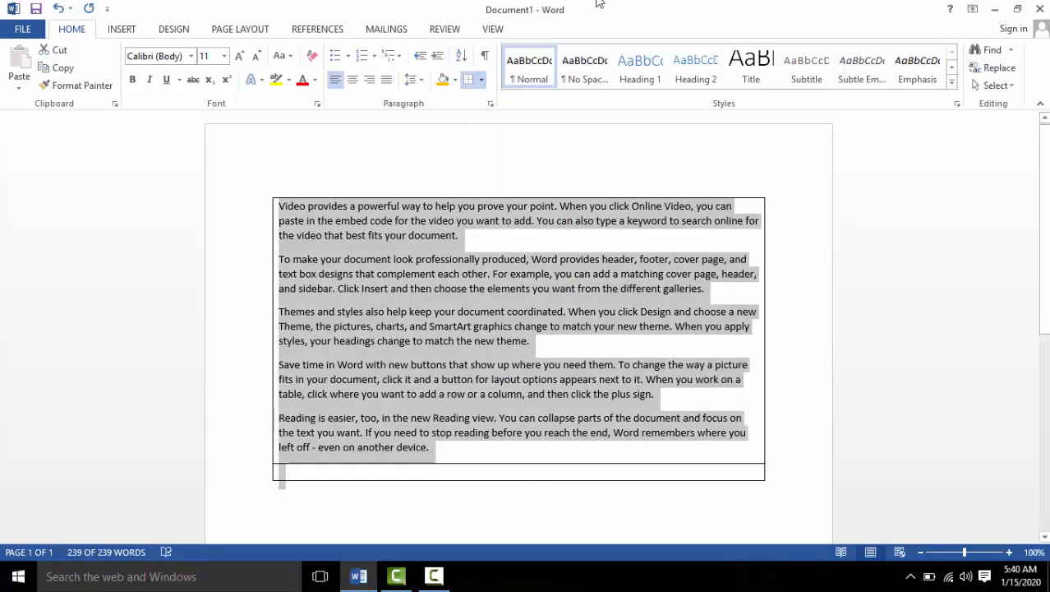
Step: Try All Borders on the whole text, and undo the latest border changes
click(482, 80)
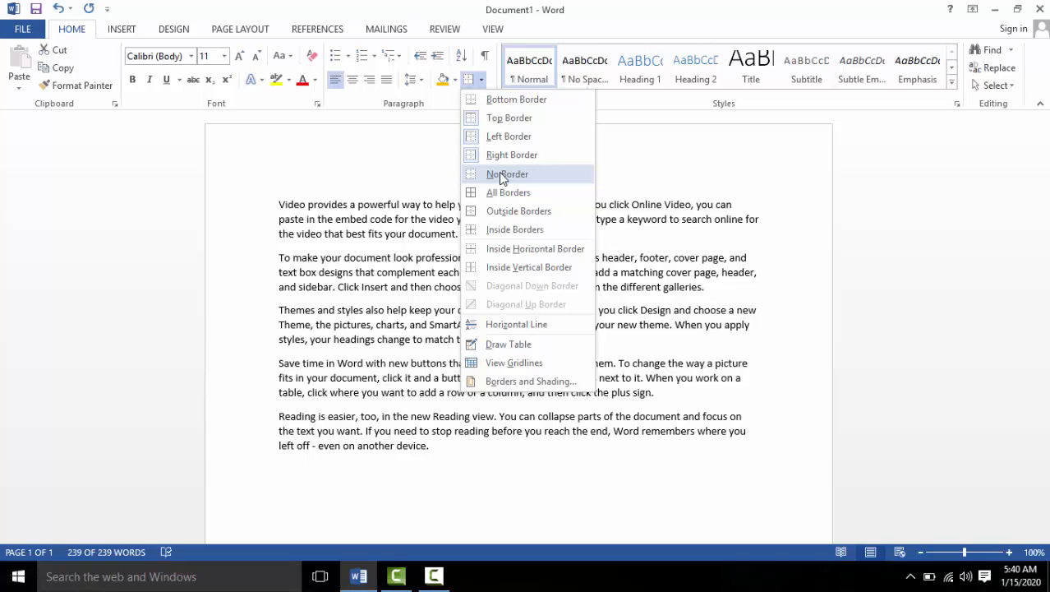
click(495, 192)
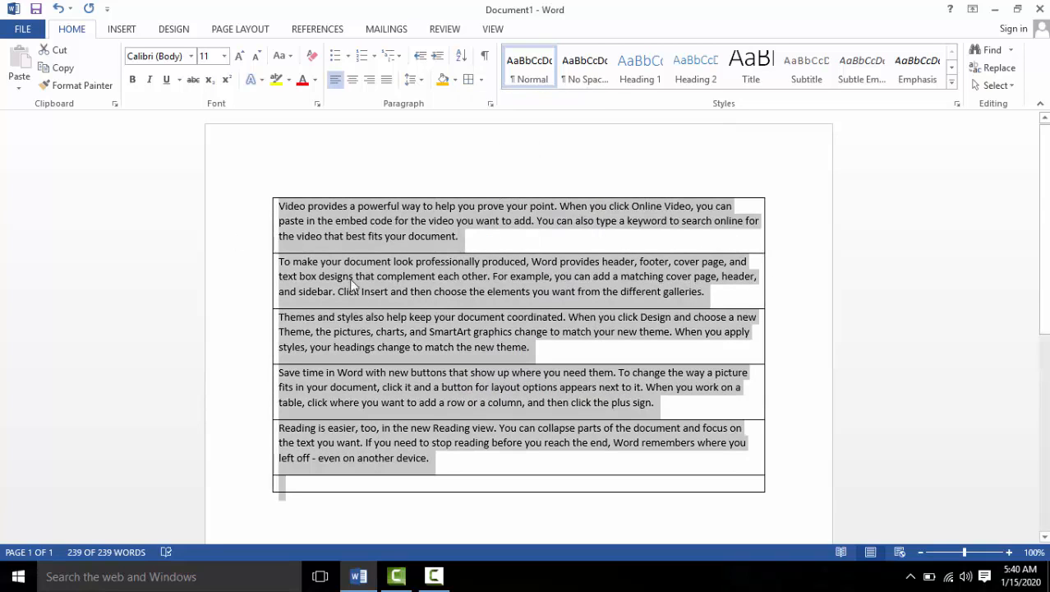
key(ctrl+z)
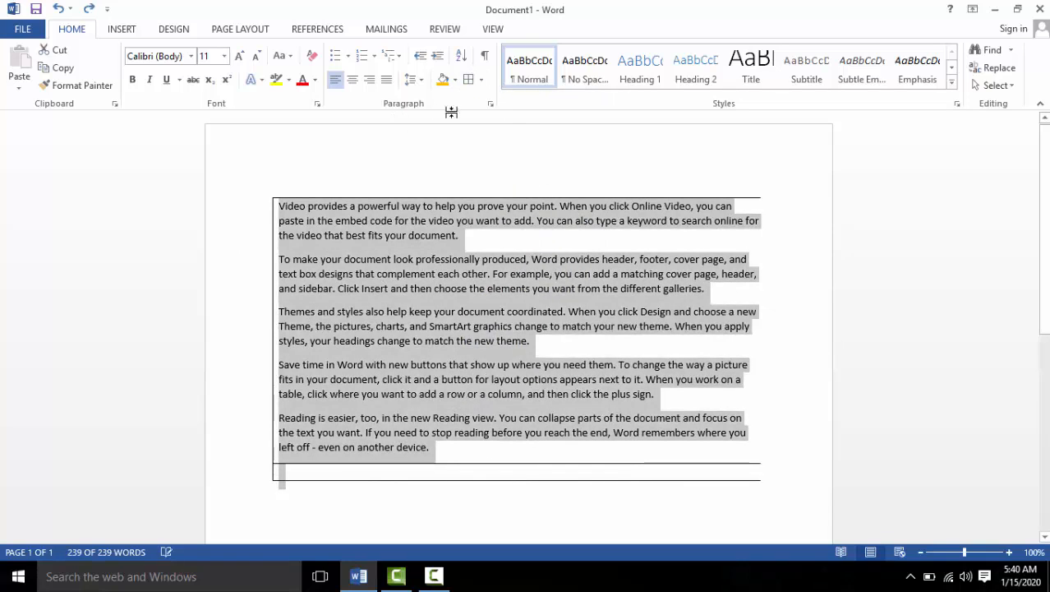
Step: Remove every border from the selected text and apply Inside Horizontal Border between the paragraphs
click(481, 78)
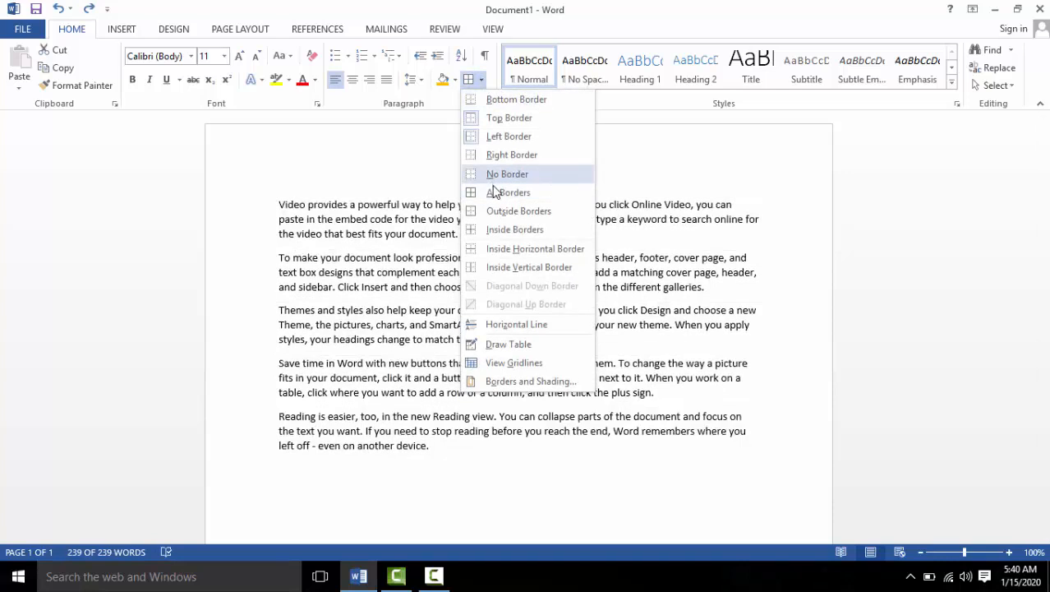
click(502, 177)
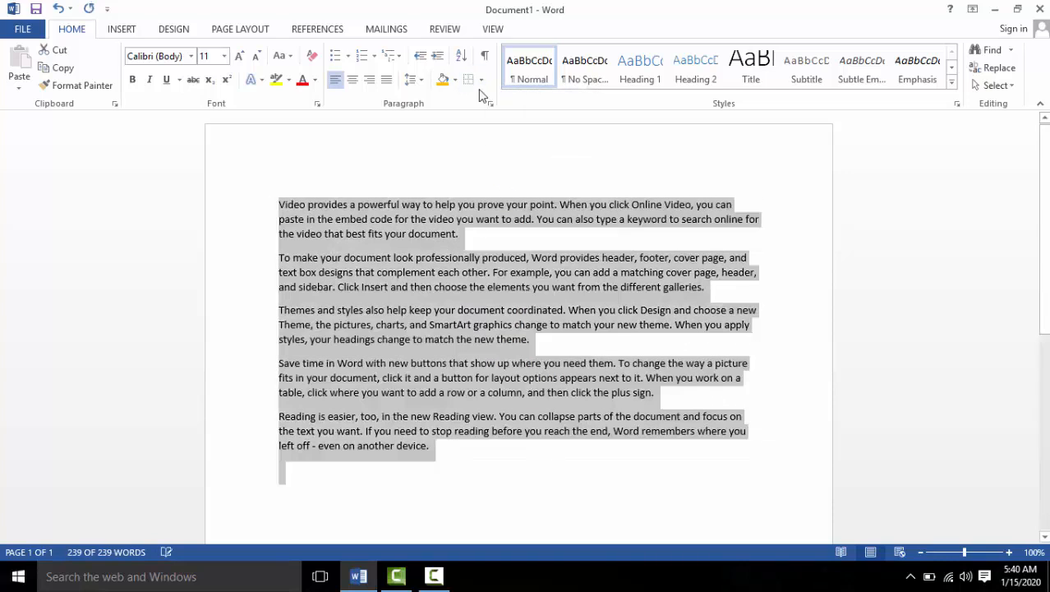
click(481, 79)
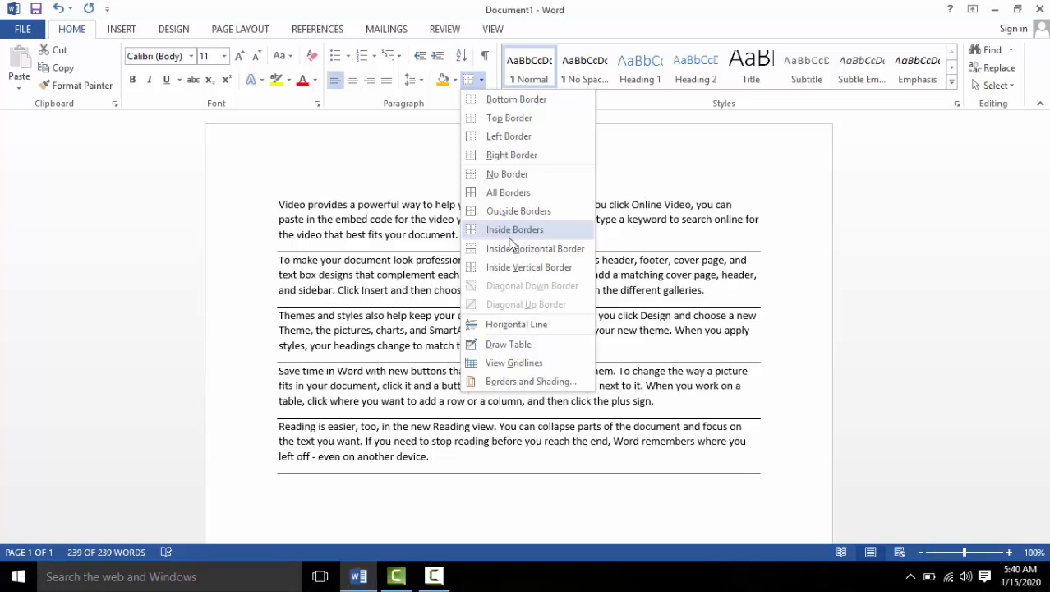
click(512, 249)
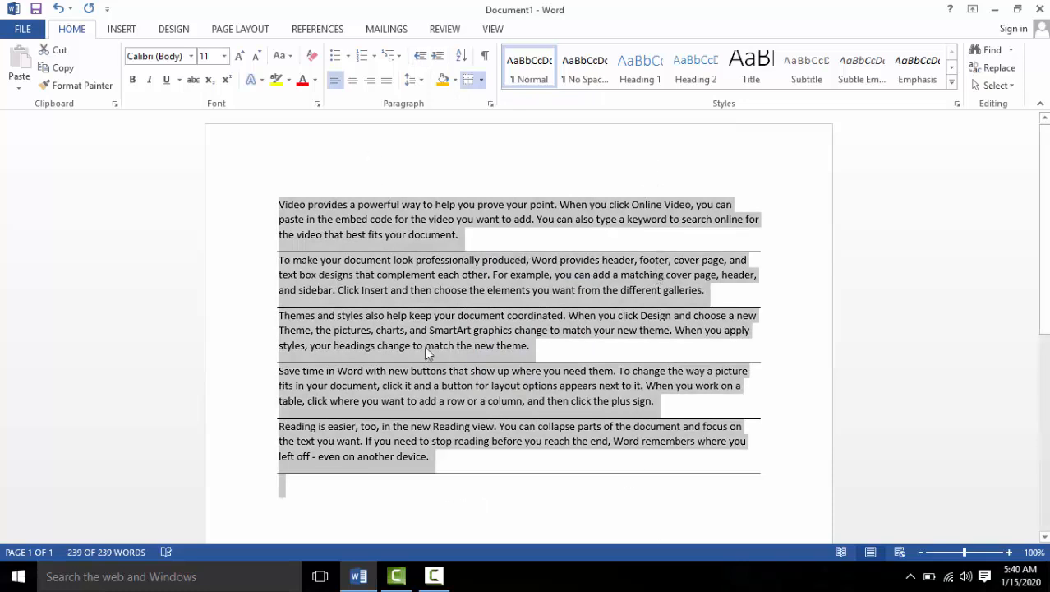
Step: Open the Borders and Shading settings for the selected text, try Shadow and 3-D, and choose the Box setting
click(482, 80)
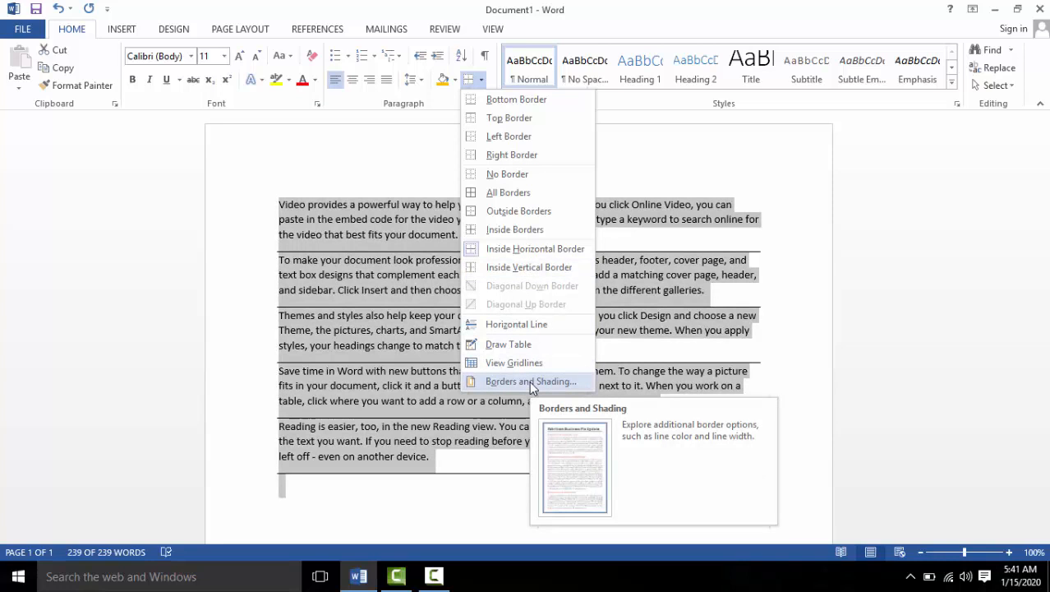
click(529, 381)
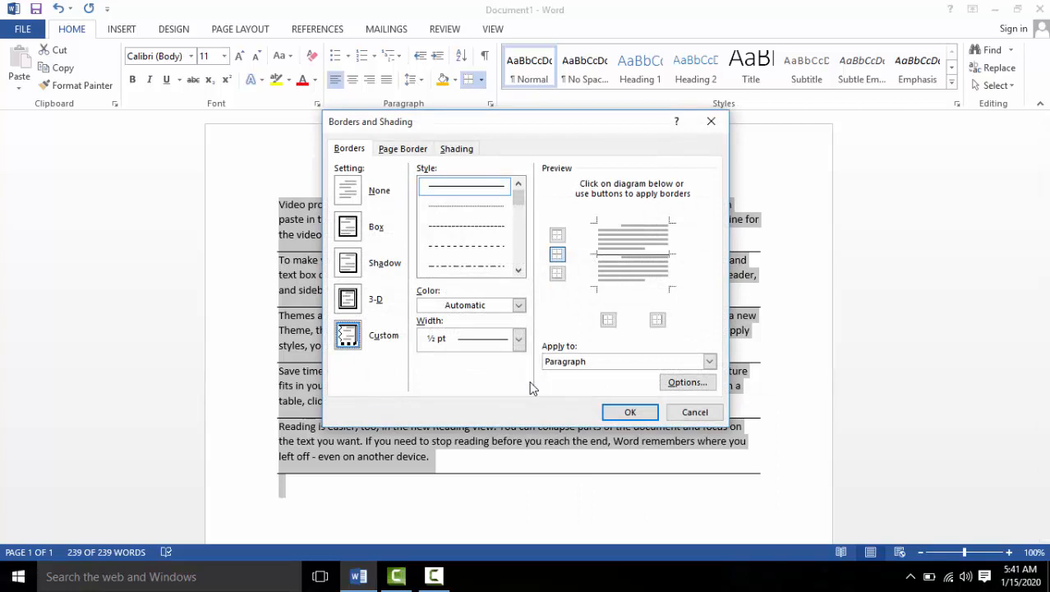
click(348, 230)
click(350, 262)
click(351, 296)
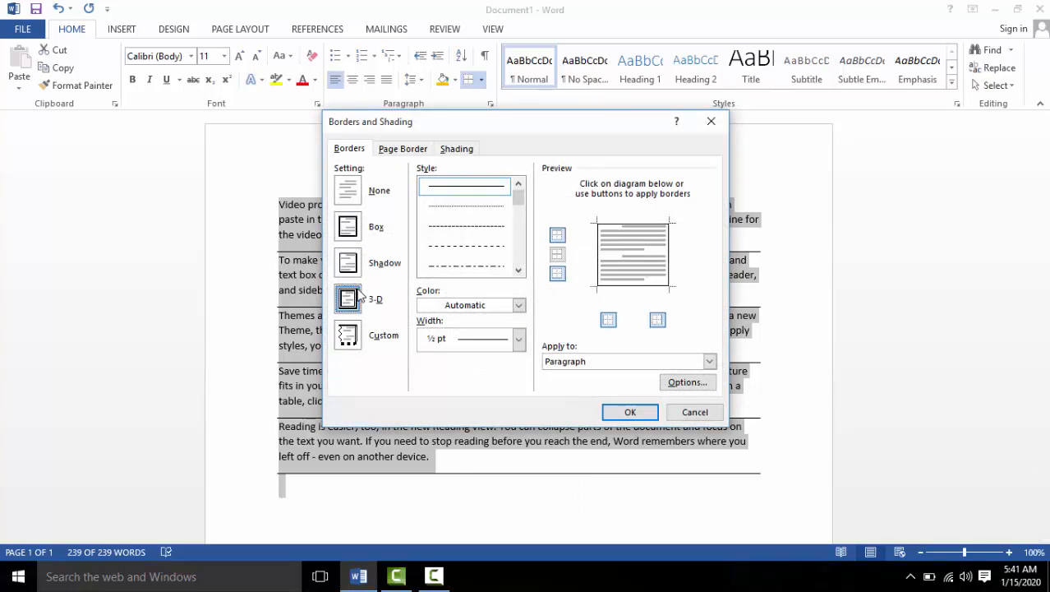
click(350, 262)
click(349, 231)
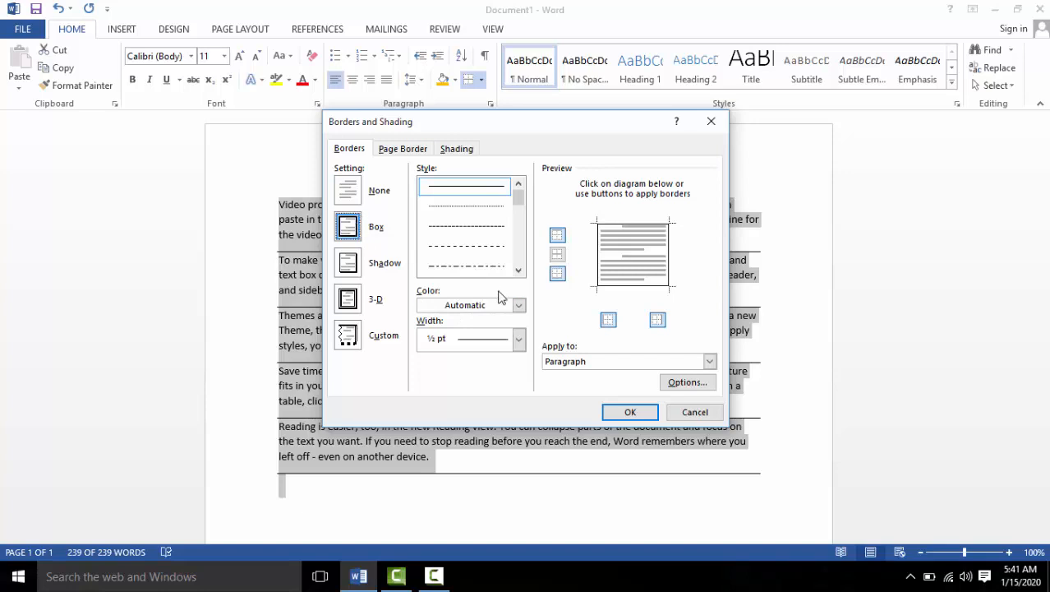
Step: Apply an orange 3 pt double-line box border to the selected paragraphs, after trying a 4 ½ pt single line
click(516, 338)
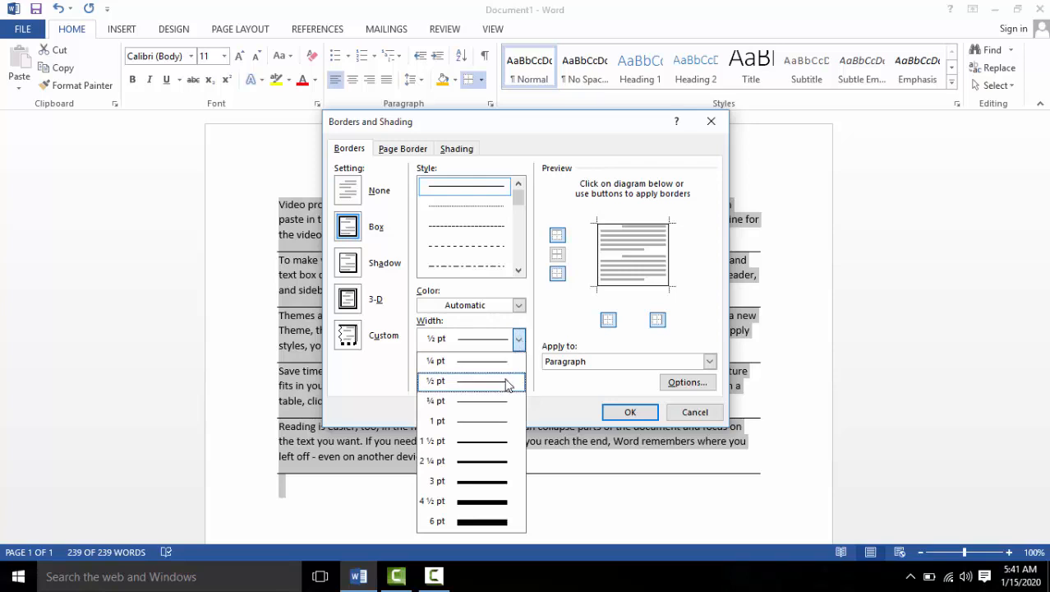
click(482, 503)
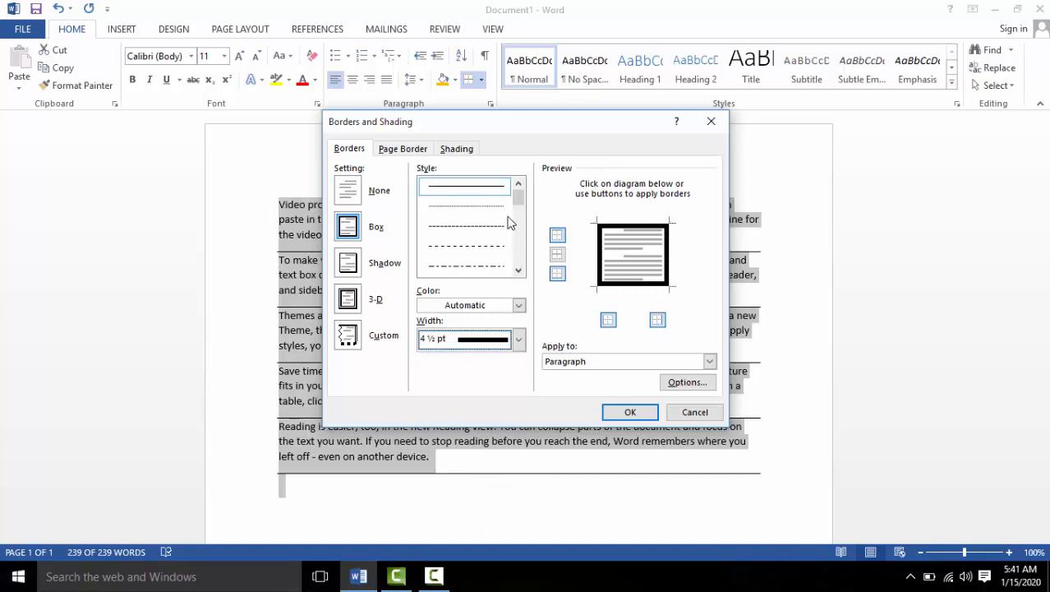
drag(517, 198, 523, 205)
drag(521, 215, 521, 218)
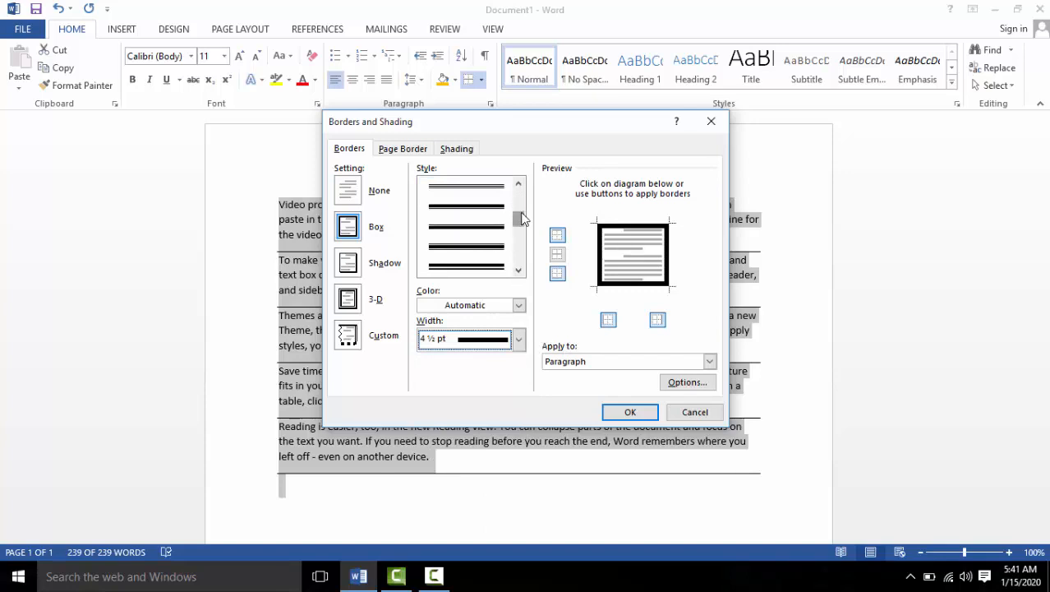
click(451, 268)
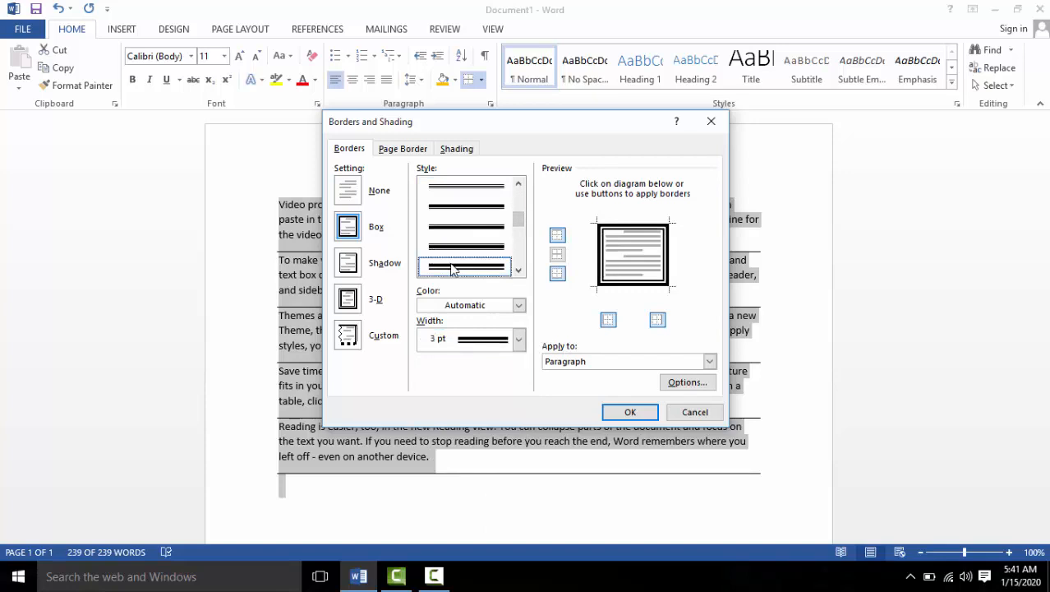
click(516, 305)
click(491, 357)
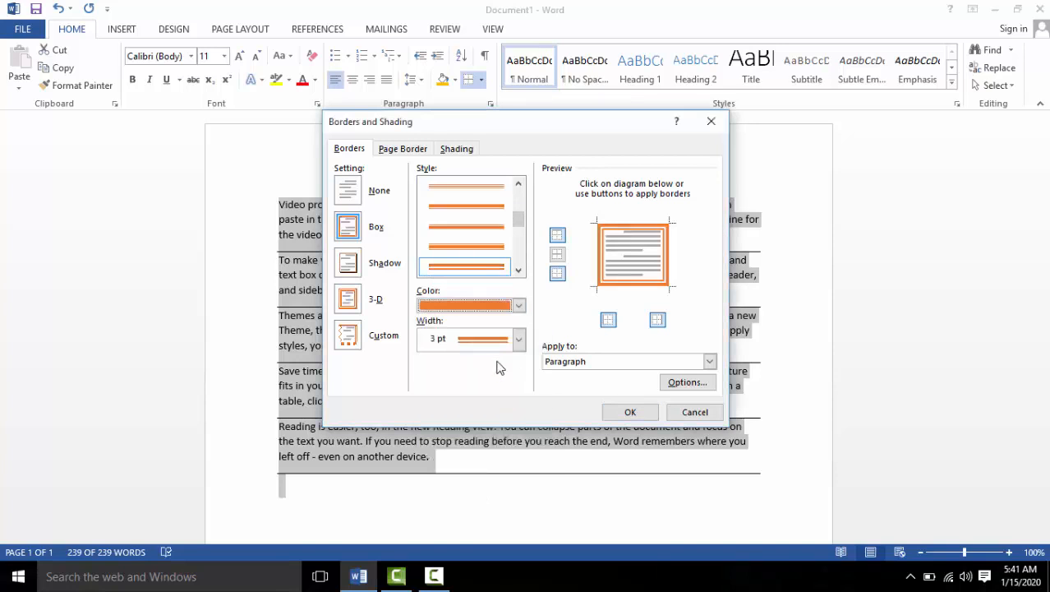
click(646, 412)
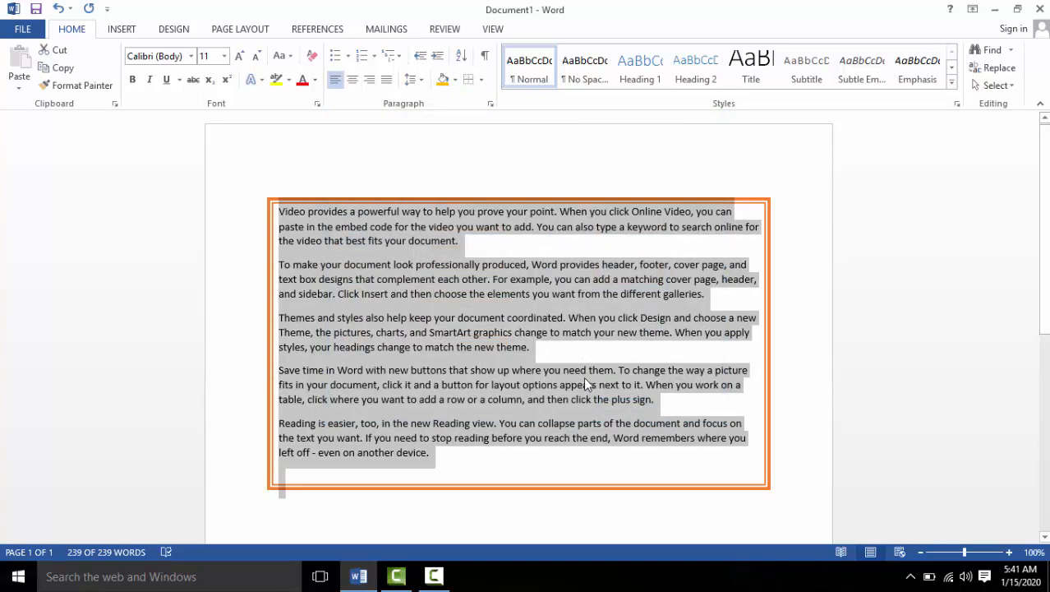
Step: Try All Borders on the whole text, and undo the border changes
click(481, 80)
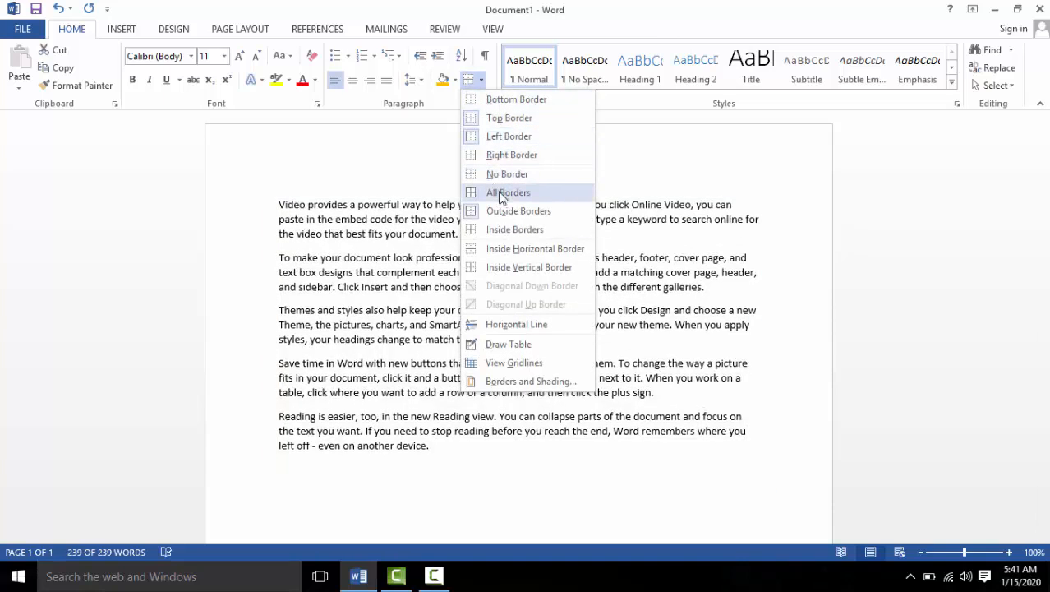
click(502, 194)
click(391, 302)
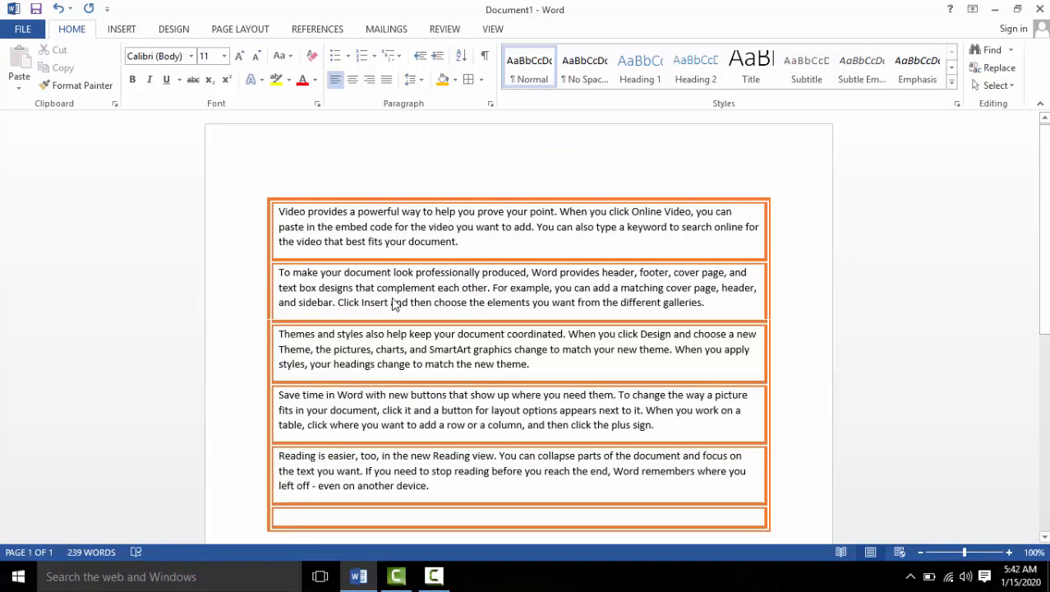
key(ctrl+z)
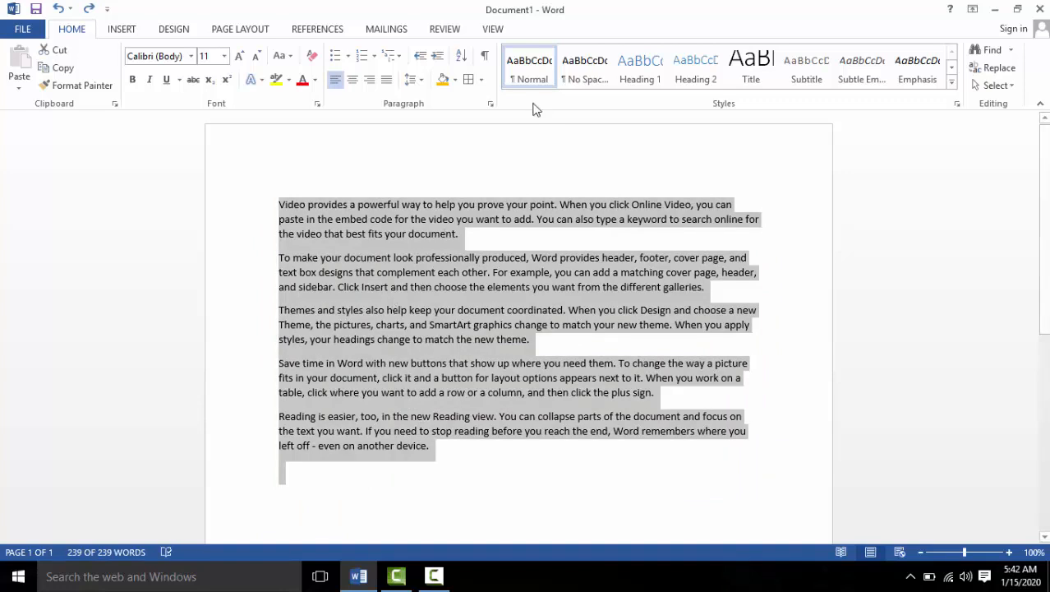
Step: Select the whole text and apply the Intense Quote style to it
click(714, 138)
key(ctrl+a)
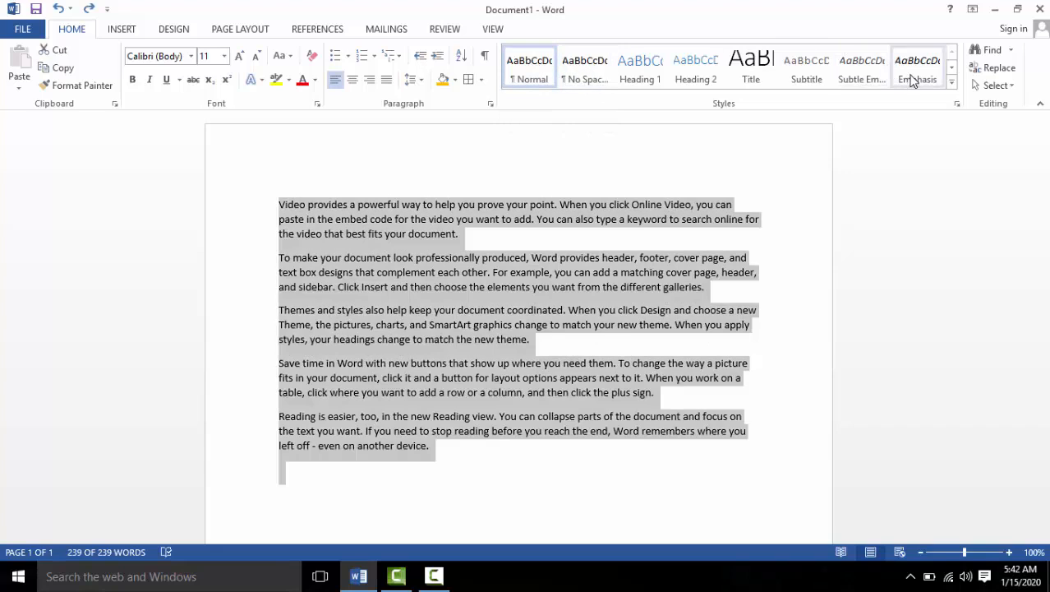
key(ctrl+a)
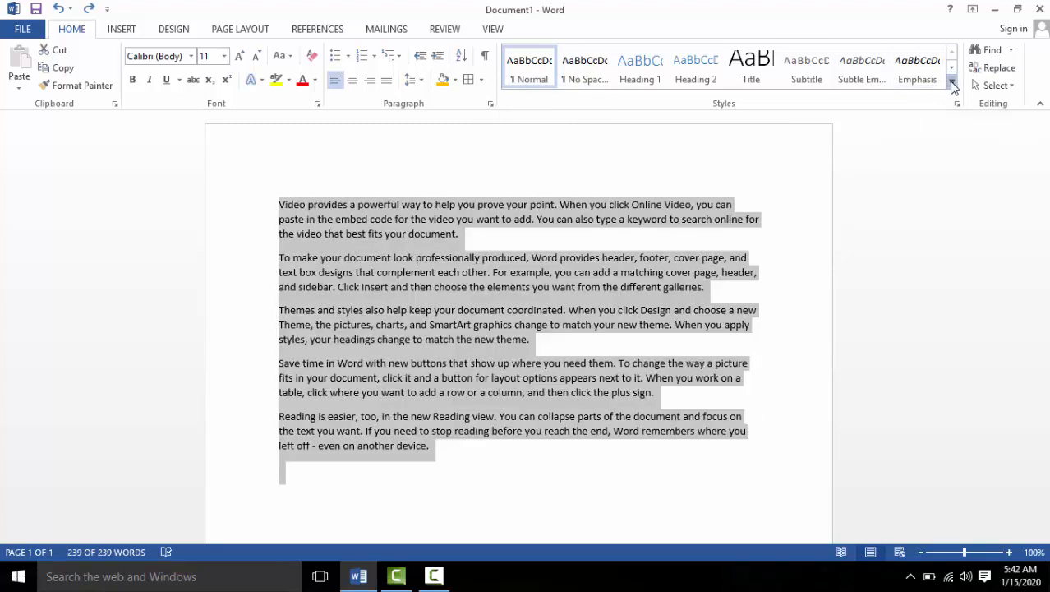
click(952, 85)
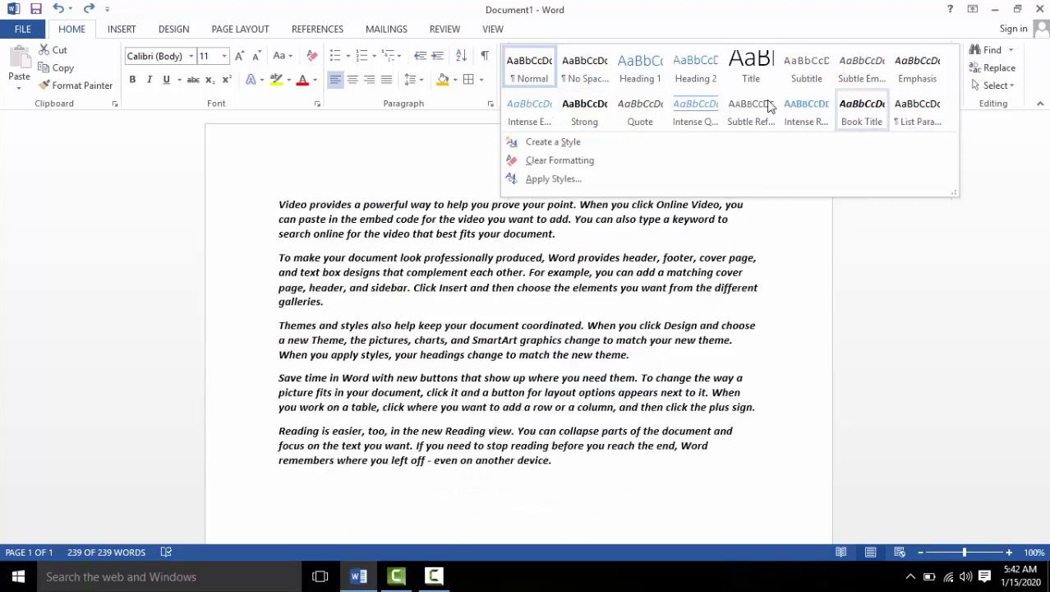
click(684, 111)
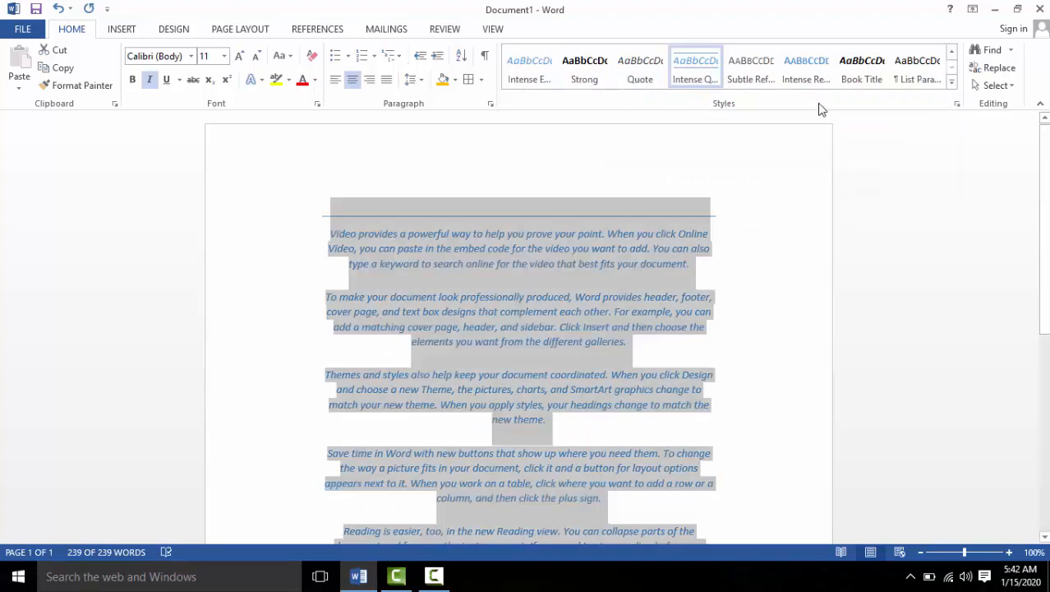
Step: Create a new style named "heading 1" from the formatting of the selected text
click(951, 82)
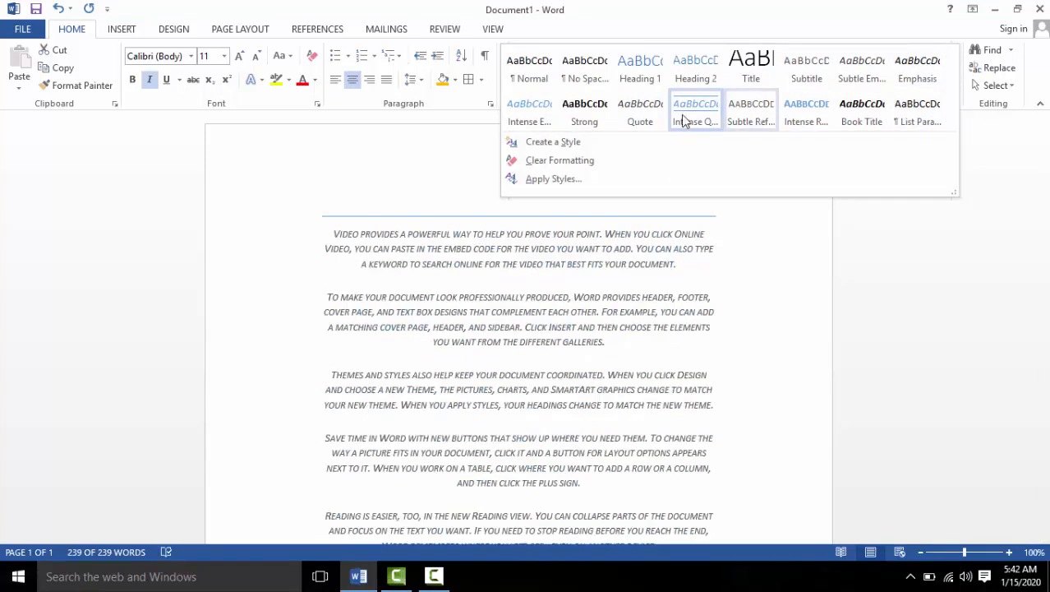
click(581, 144)
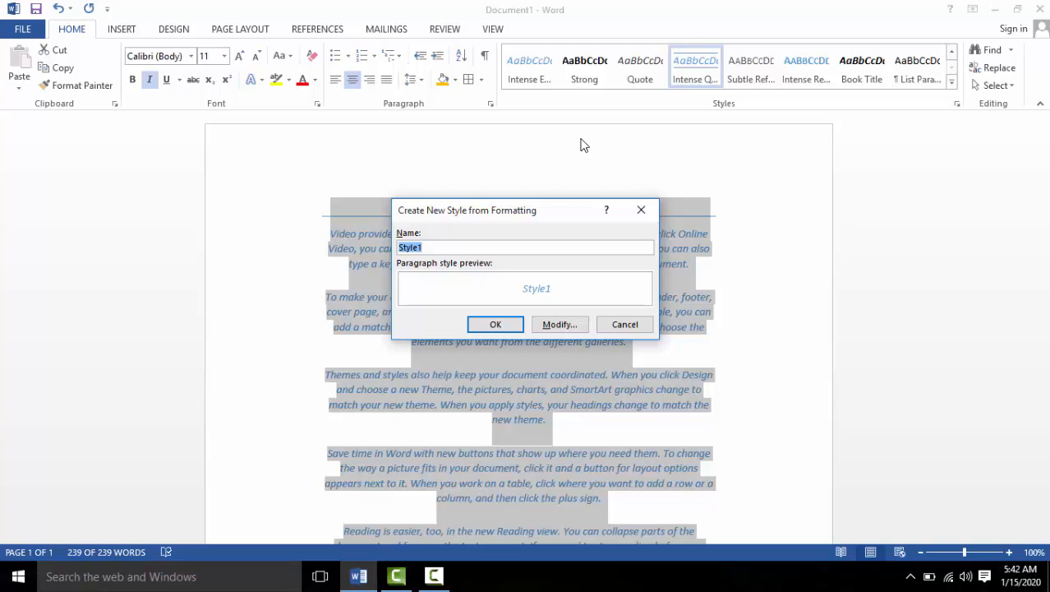
text(heading 1)
click(509, 322)
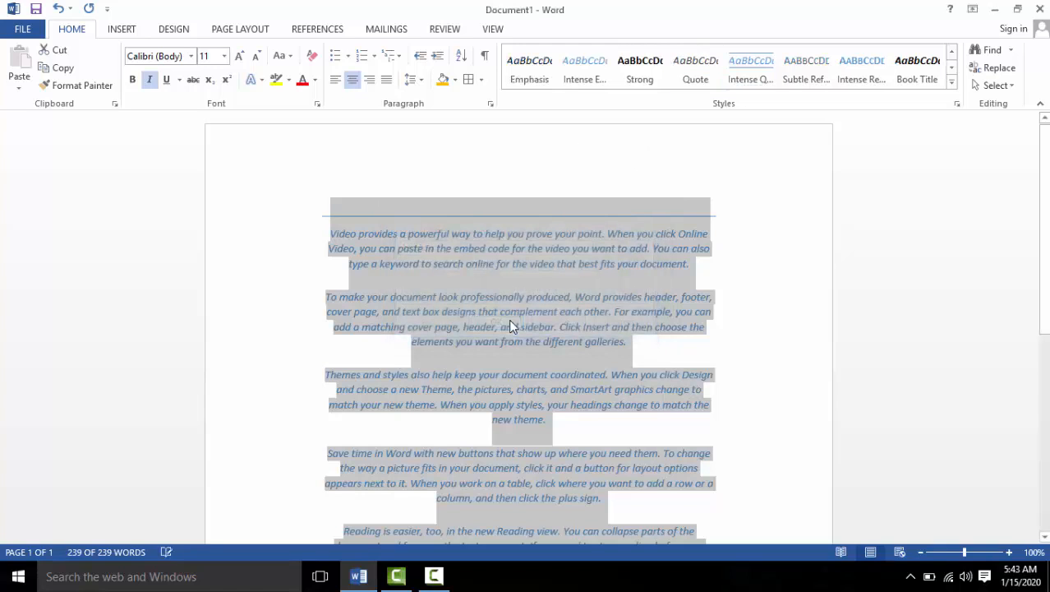
Step: Try clearing the formatting of the selected text through the styles options, and undo it
click(951, 82)
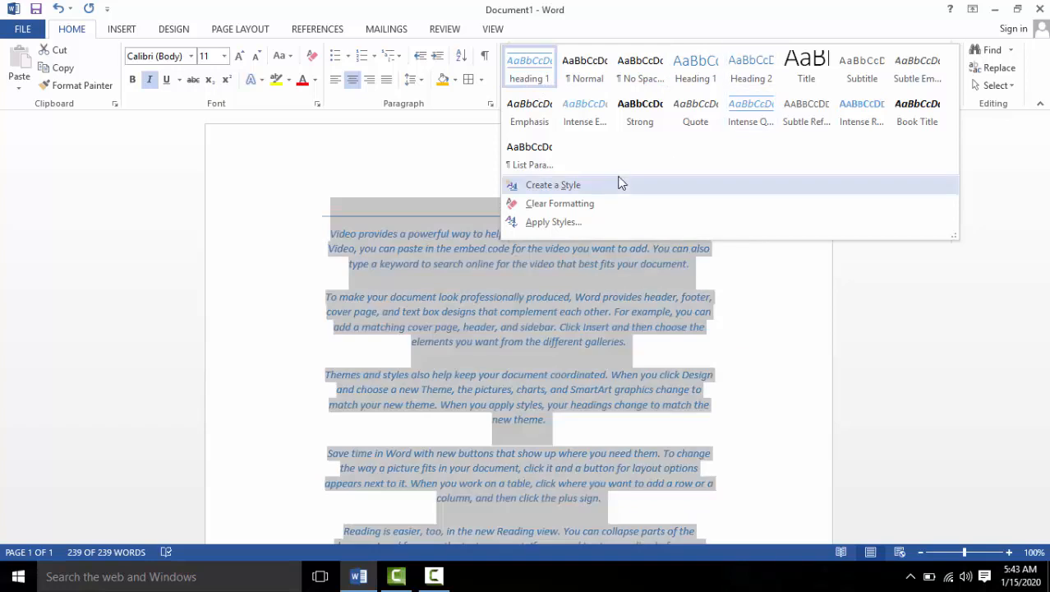
click(749, 308)
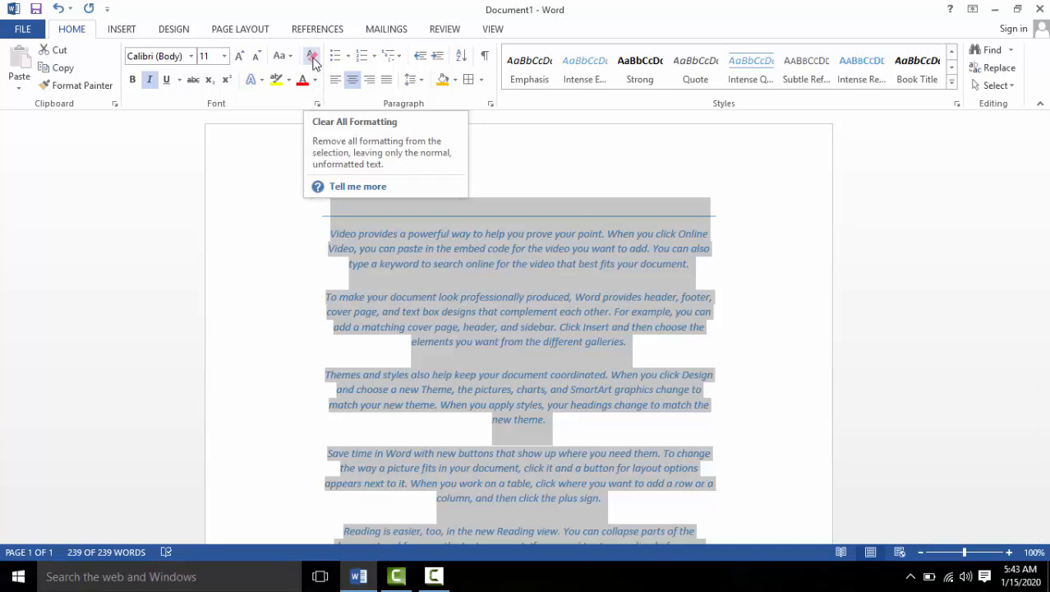
click(952, 85)
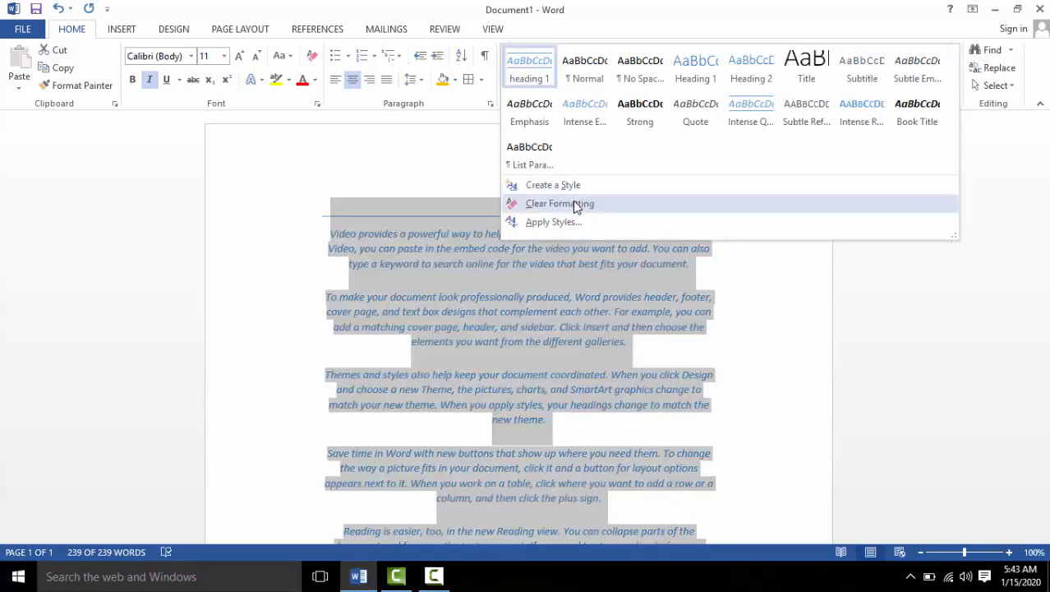
click(573, 207)
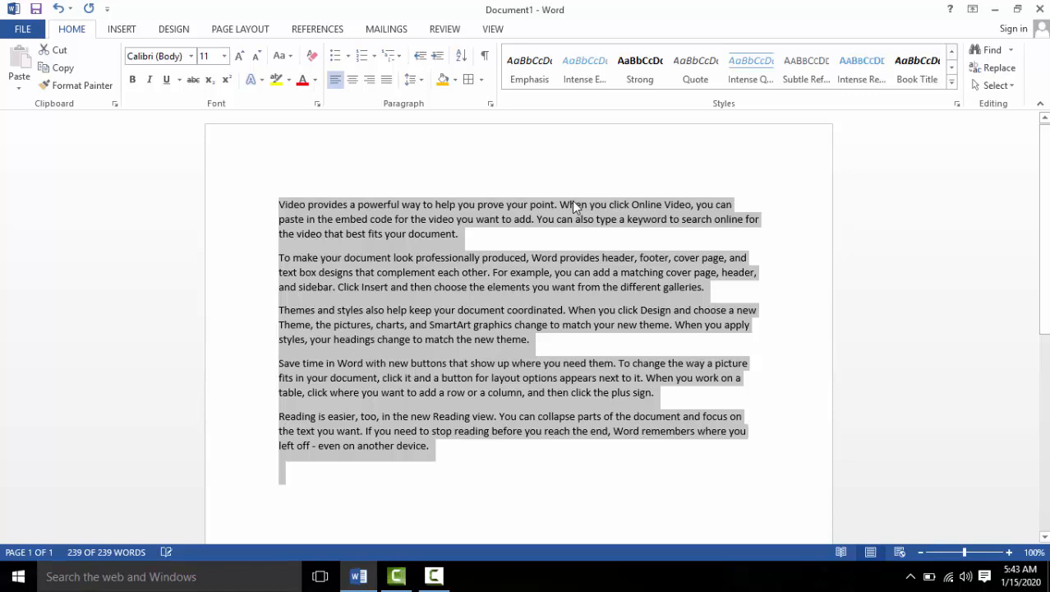
key(ctrl+z)
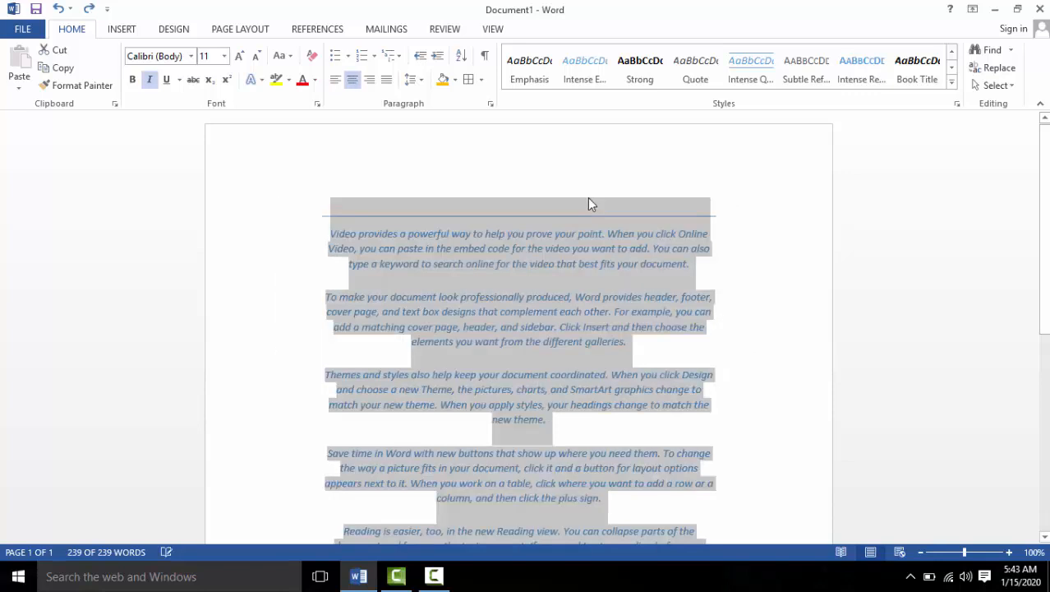
Step: View the Apply Styles settings for the selected text and close them
click(951, 84)
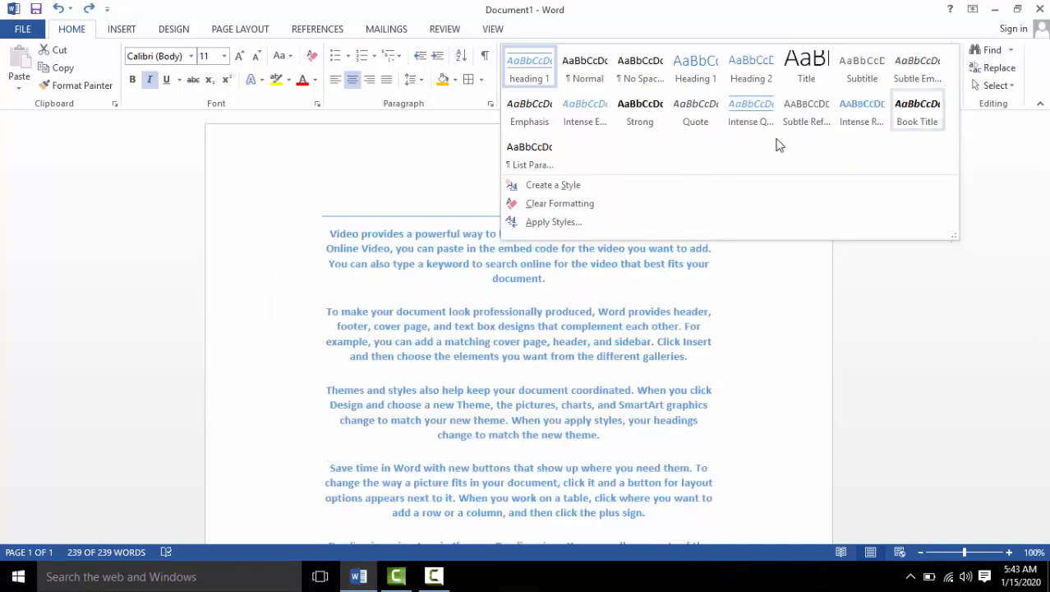
click(581, 221)
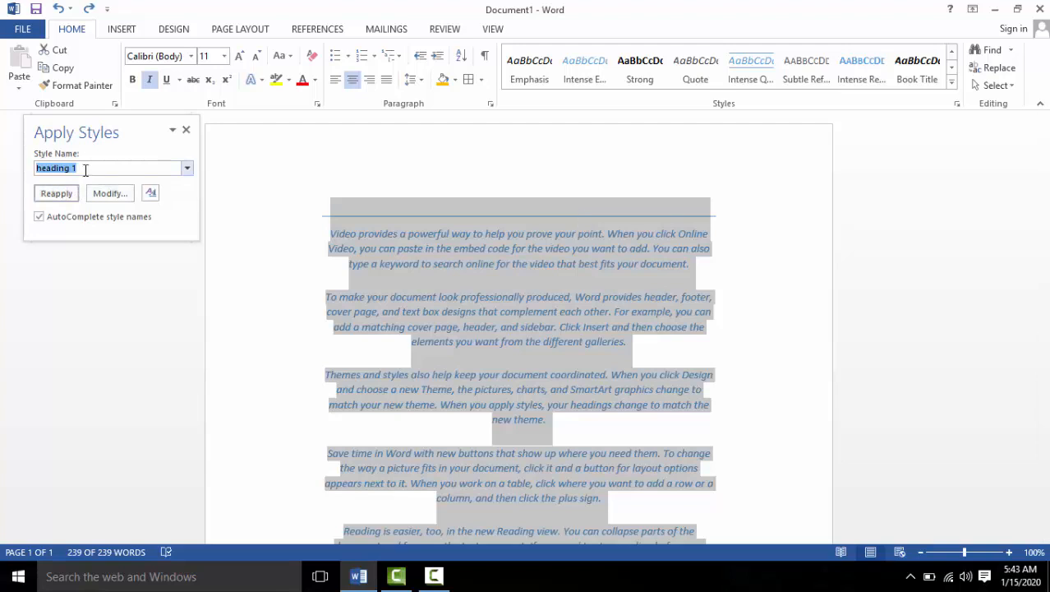
click(185, 130)
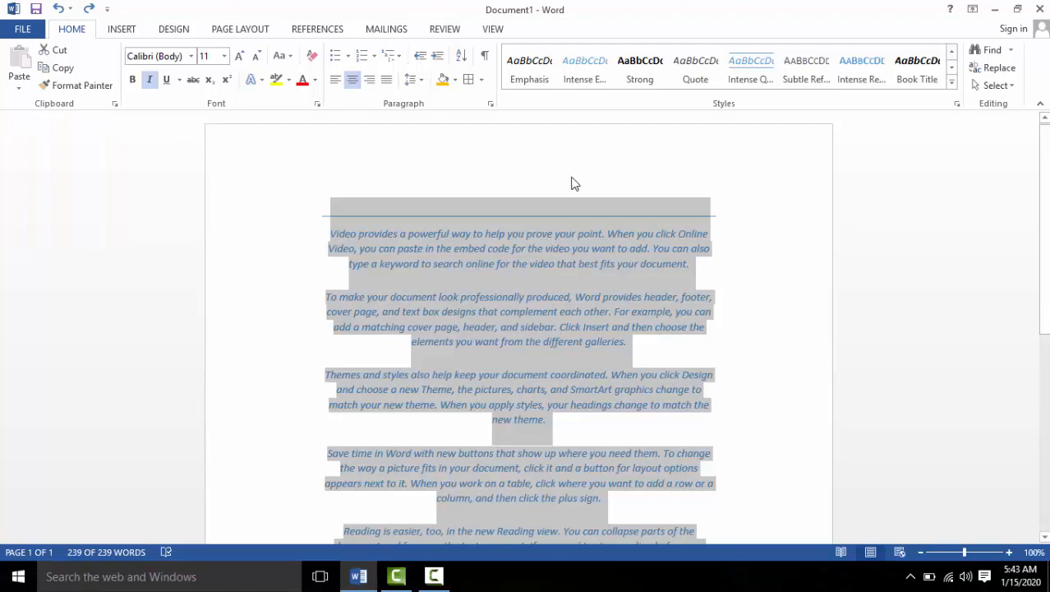
Step: Clear all style formatting from the selected text and deselect it
click(951, 84)
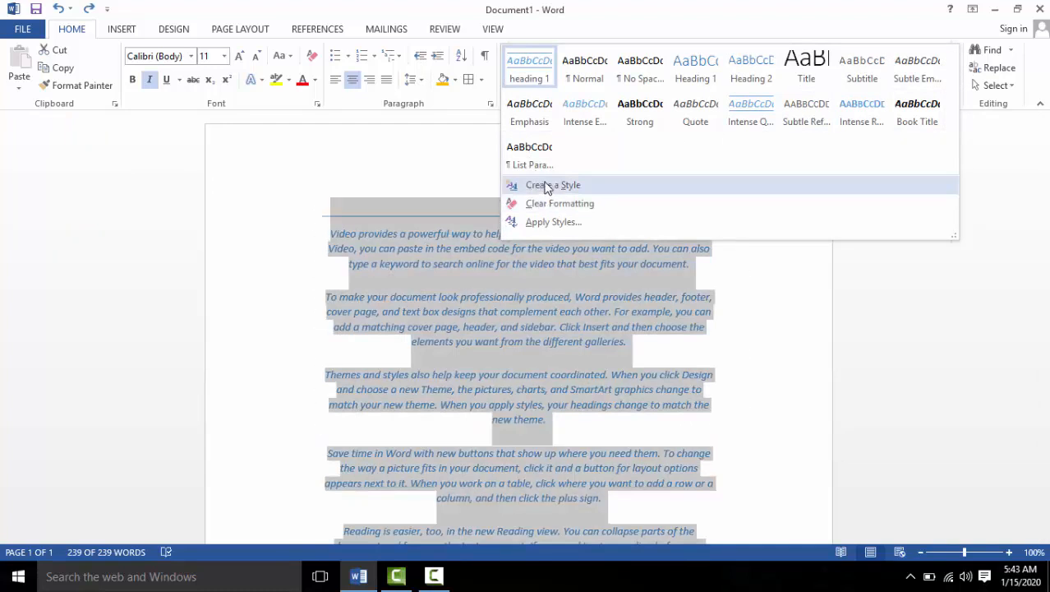
click(547, 203)
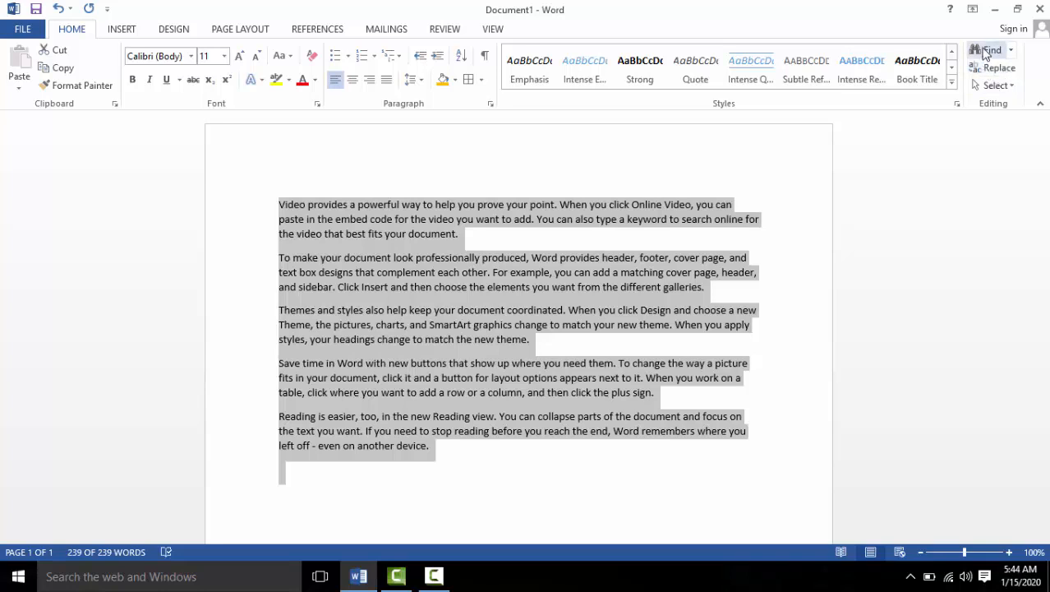
click(635, 238)
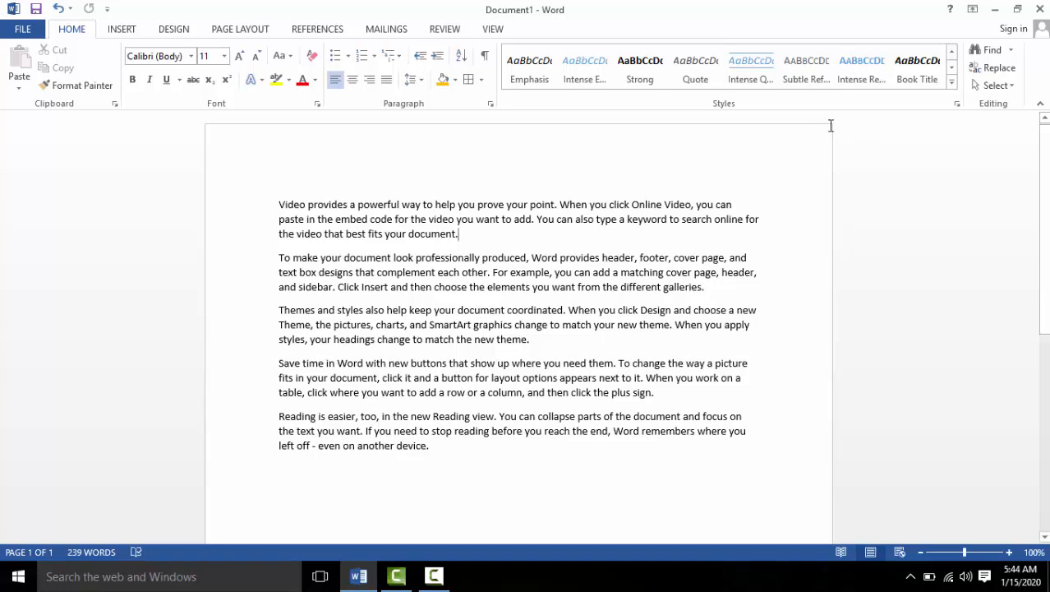
Step: Search the document for "in" and for "other"
click(989, 55)
text(in)
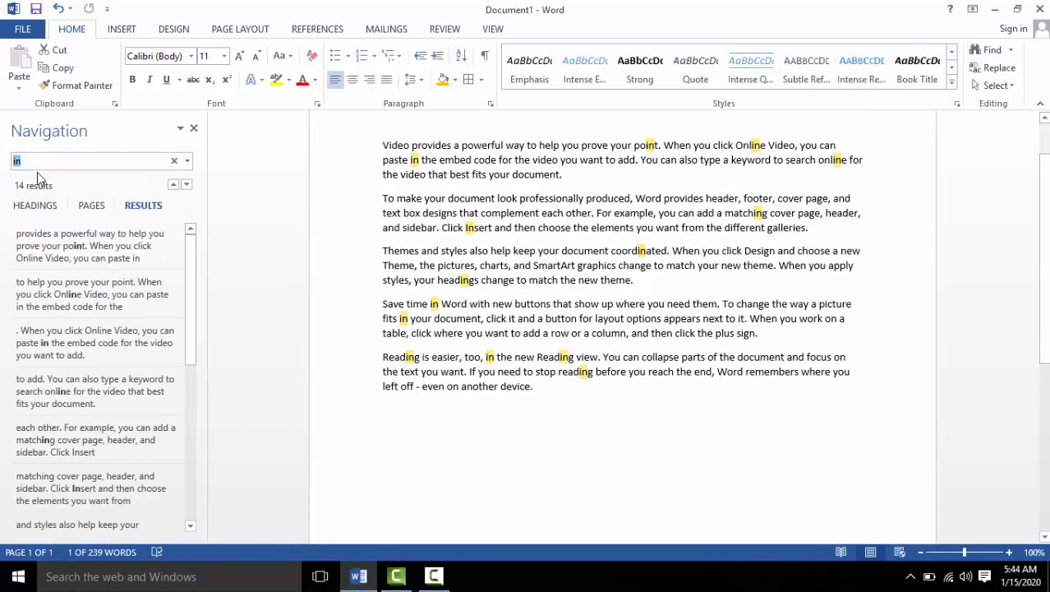
drag(31, 162, 10, 162)
text(other)
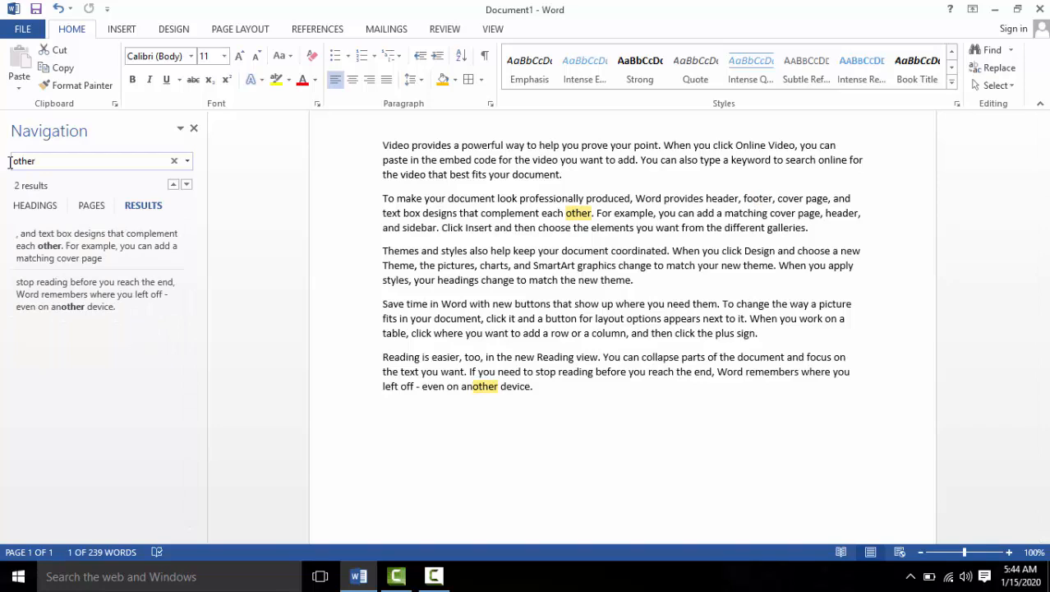
key(Return)
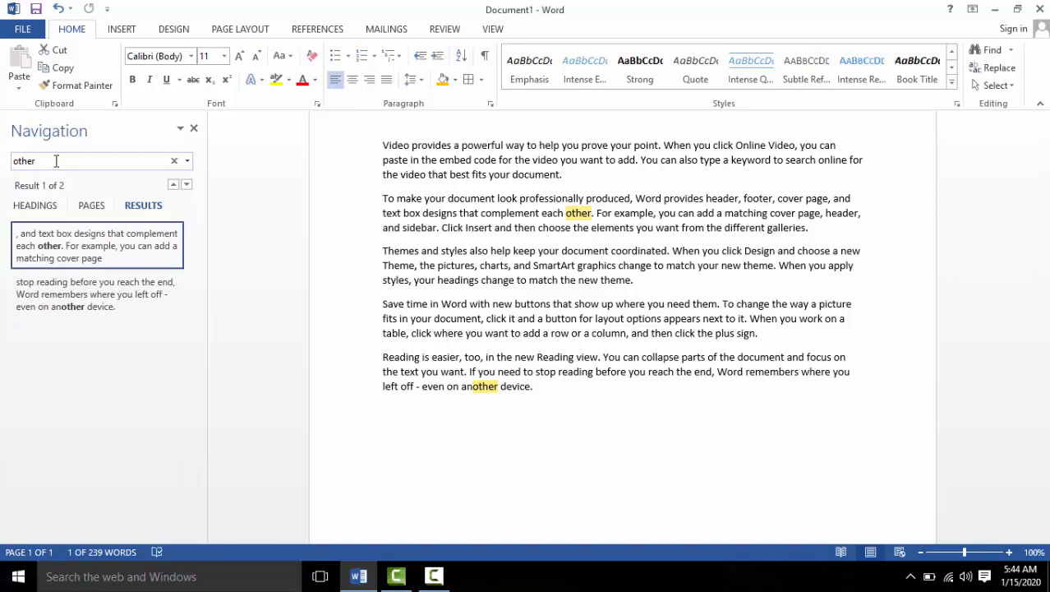
Step: Select the highlighted matches of "other" in the second and the last paragraph
click(588, 214)
drag(591, 214, 573, 215)
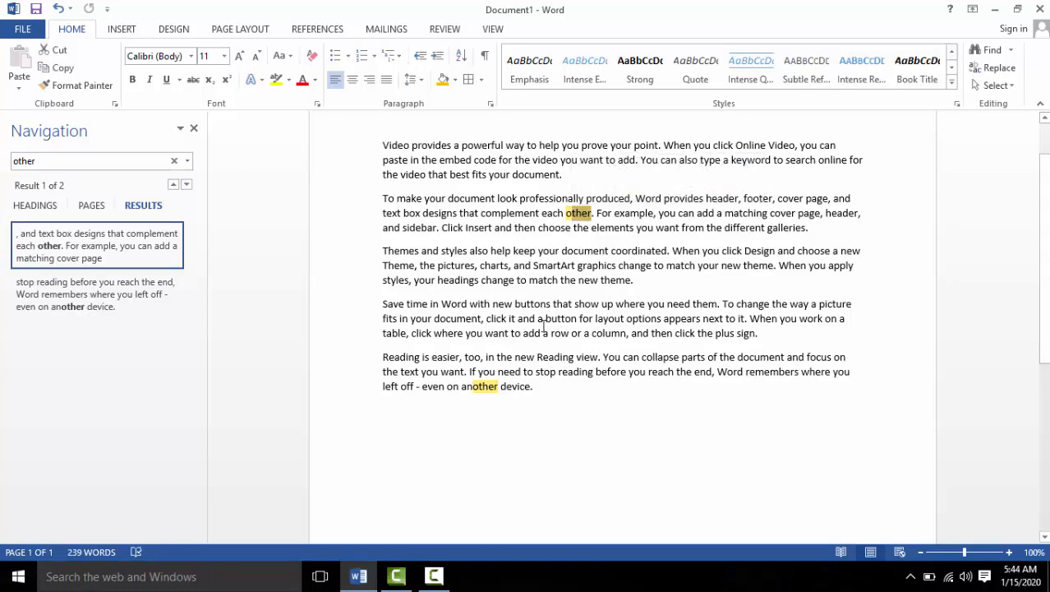
drag(500, 386, 474, 386)
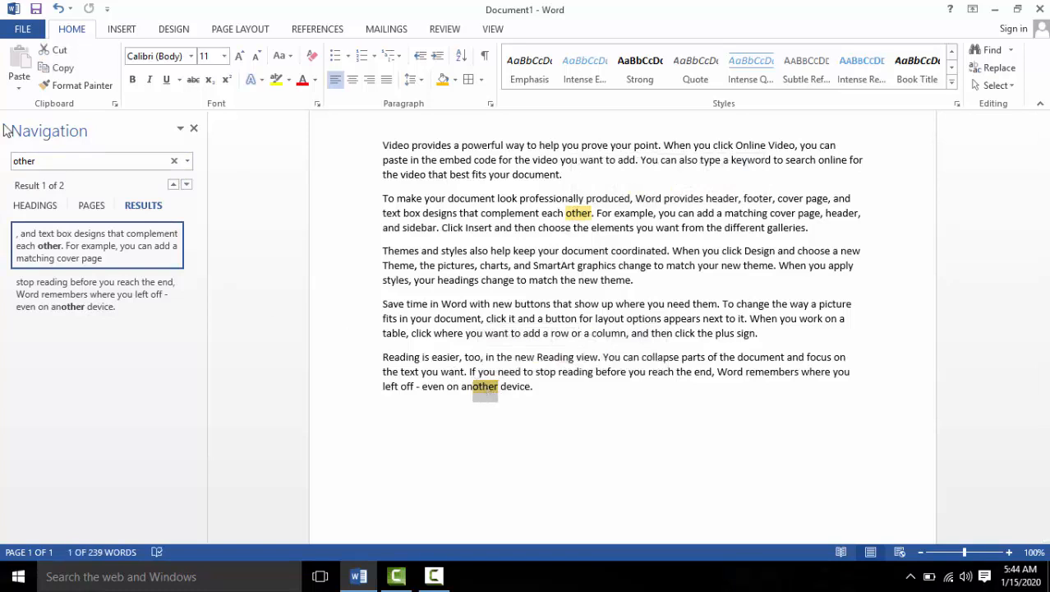
Step: Search the document for "box"
mouse_move(49, 166)
mouse_down()
mouse_move(4, 161)
mouse_move(36, 163)
mouse_up()
click(37, 164)
text(box)
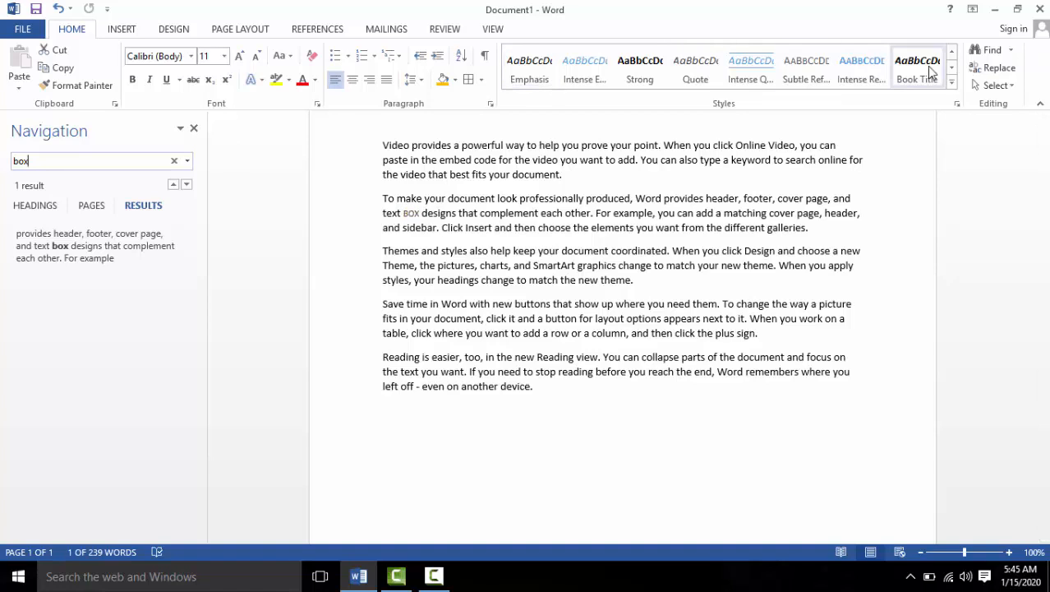
Step: Replace all occurrences of "your" with "we" throughout the document, continuing the search from the beginning
click(1000, 70)
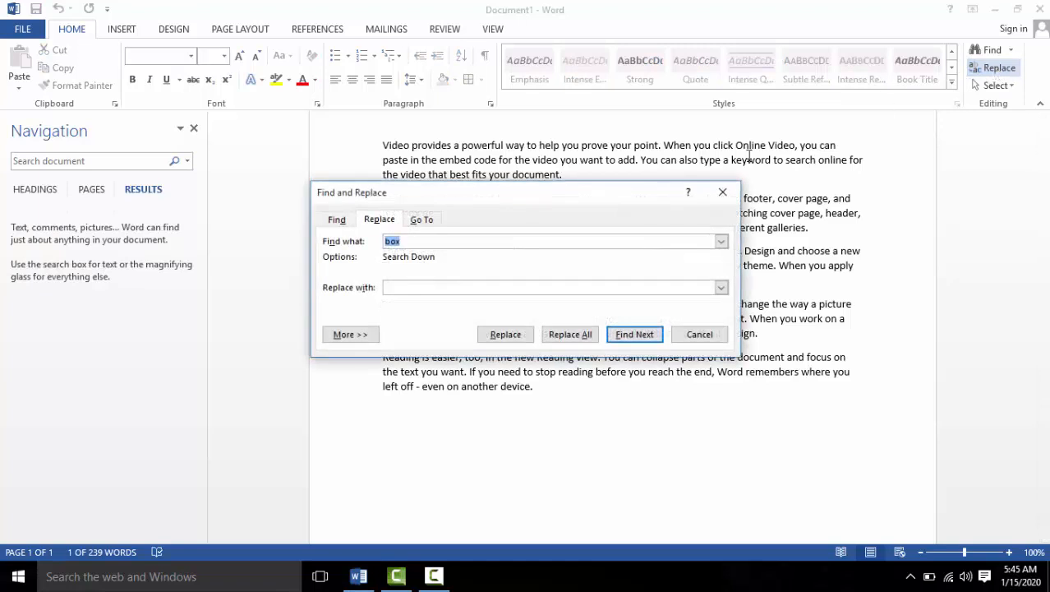
drag(410, 241, 387, 240)
drag(518, 195, 534, 335)
text(your)
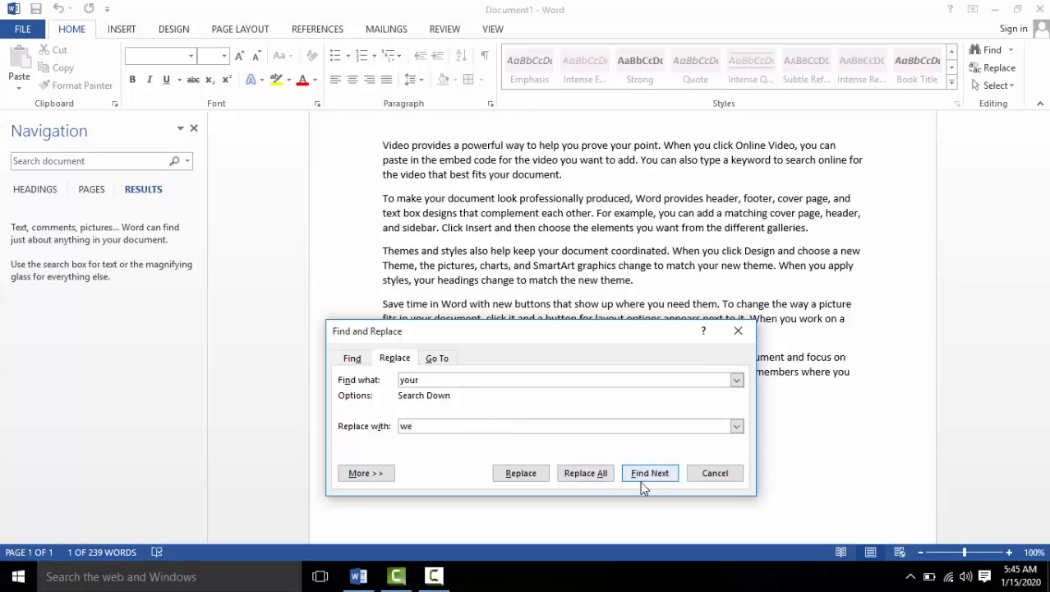
click(588, 474)
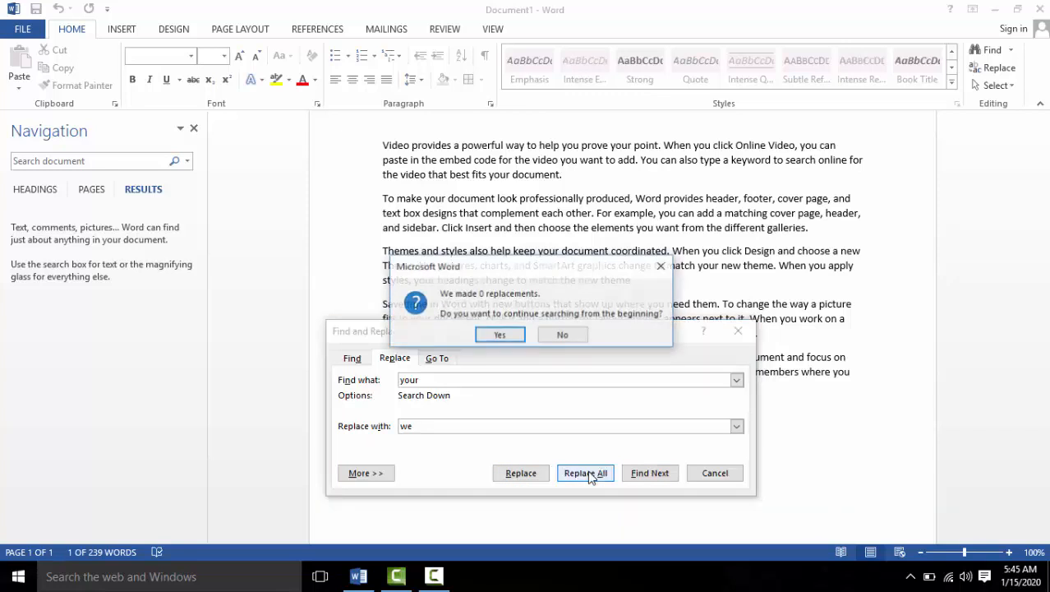
click(511, 336)
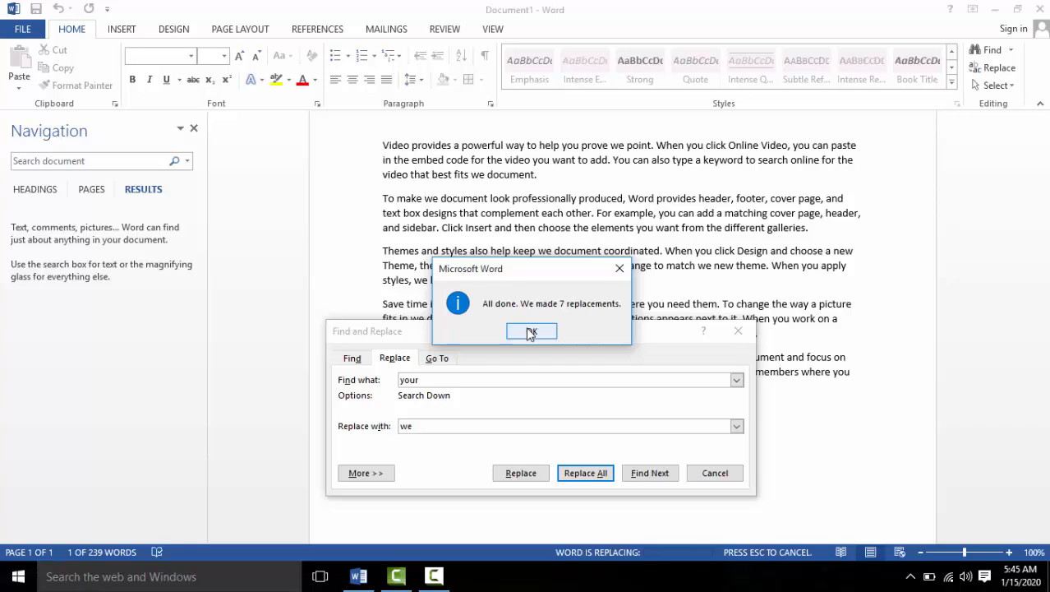
click(530, 333)
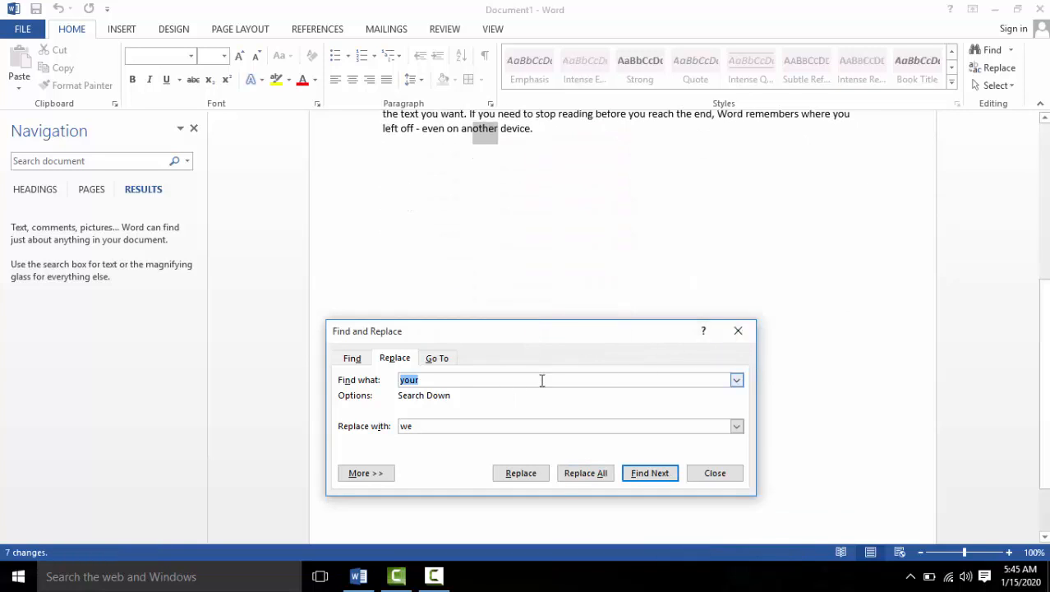
drag(1043, 353, 1042, 197)
Step: Close the Find and Replace dialog and the Navigation pane
click(352, 361)
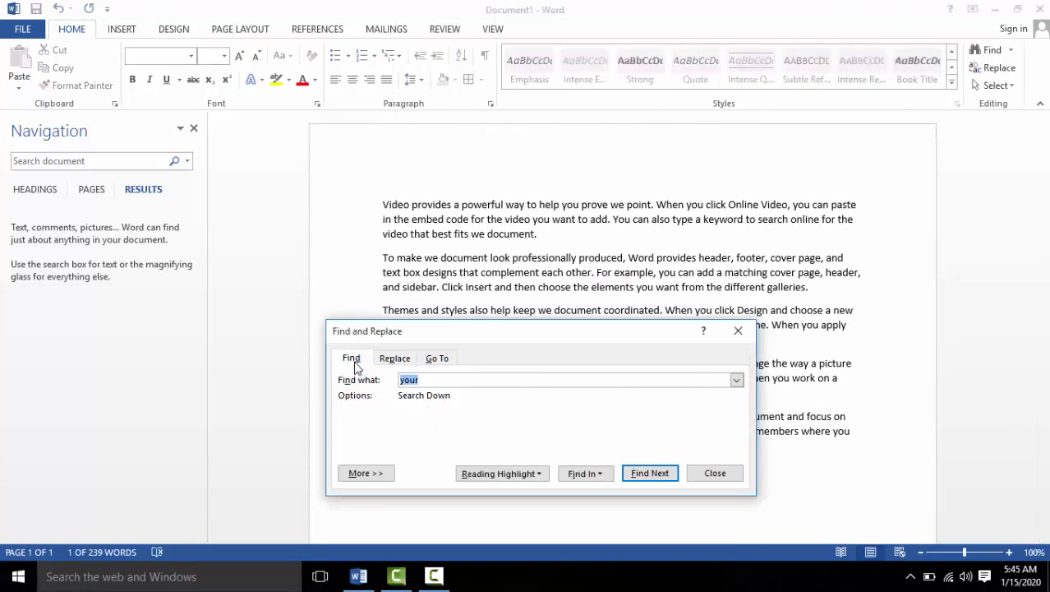
click(382, 361)
click(362, 359)
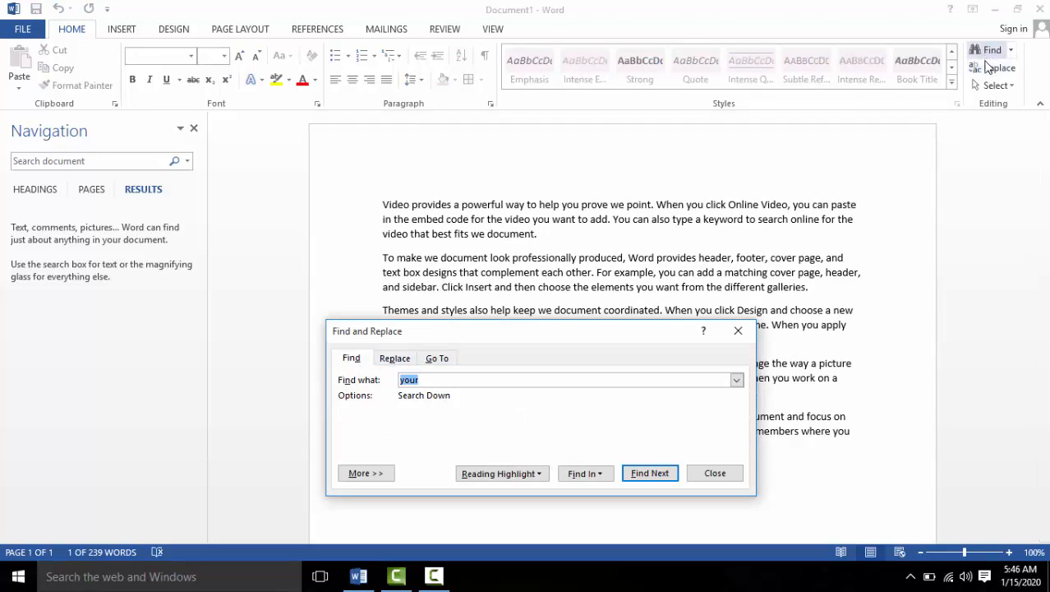
click(737, 332)
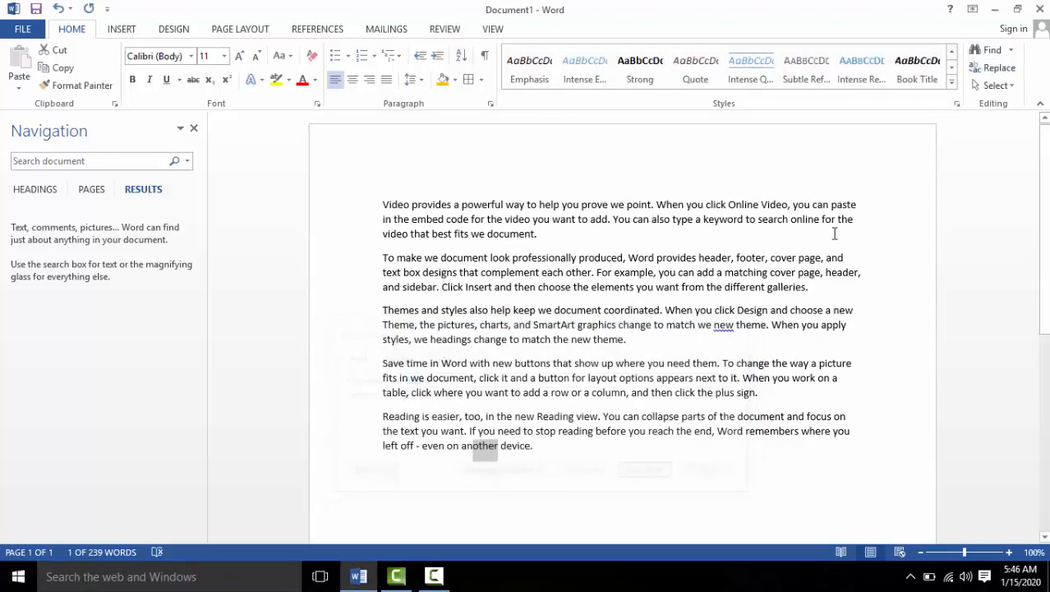
click(194, 128)
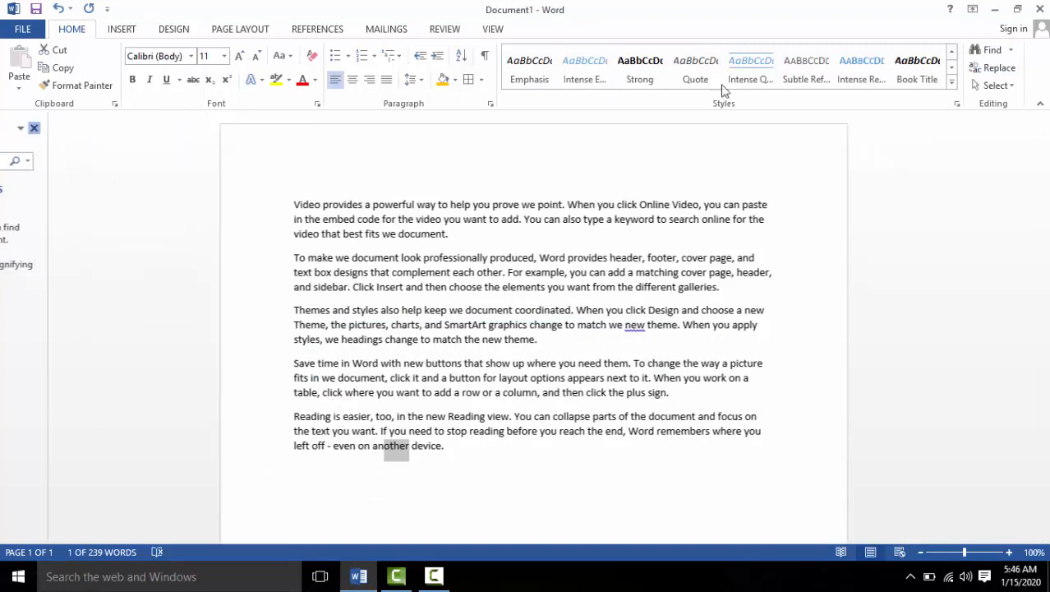
click(1011, 50)
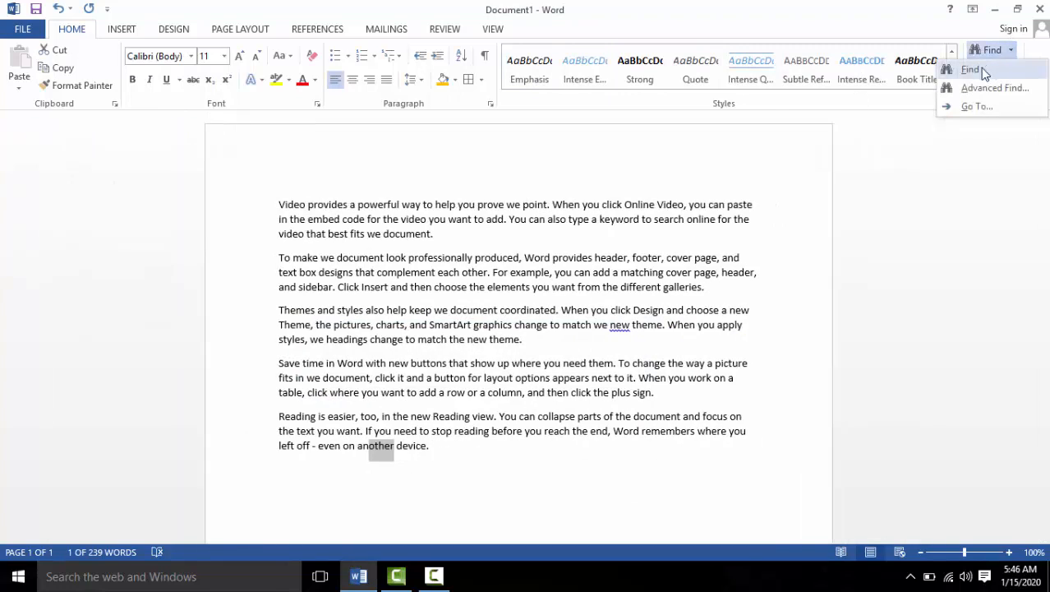
click(866, 138)
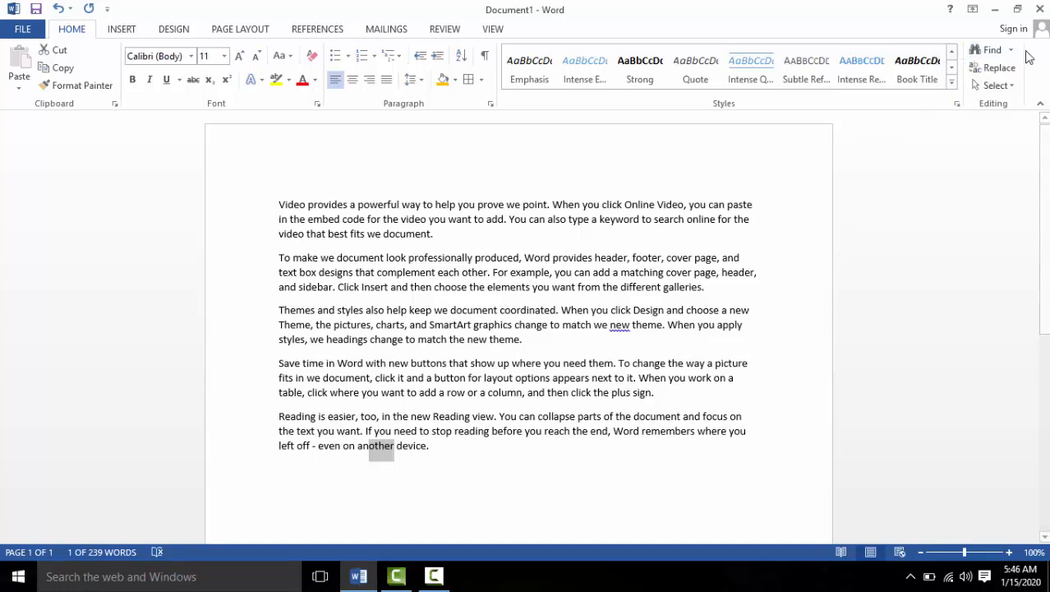
Step: Search the document for "we" and for "you"
click(987, 50)
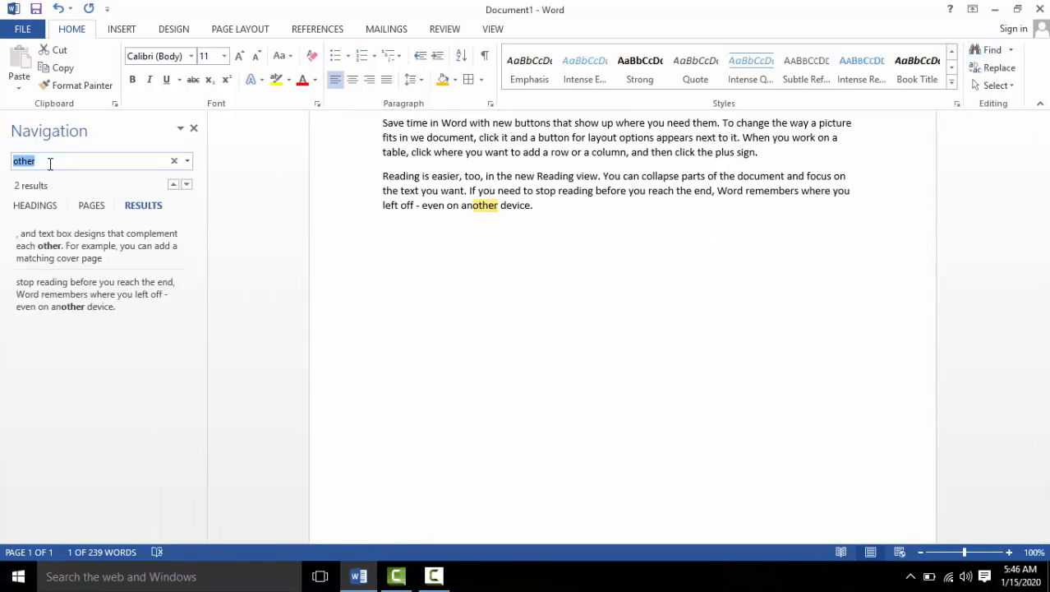
text(we)
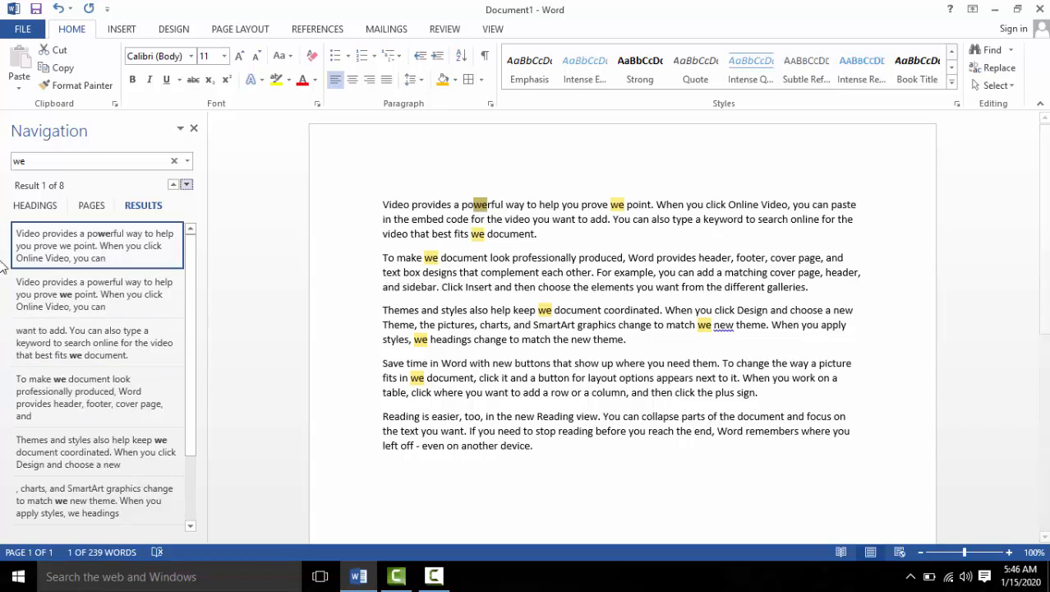
click(32, 163)
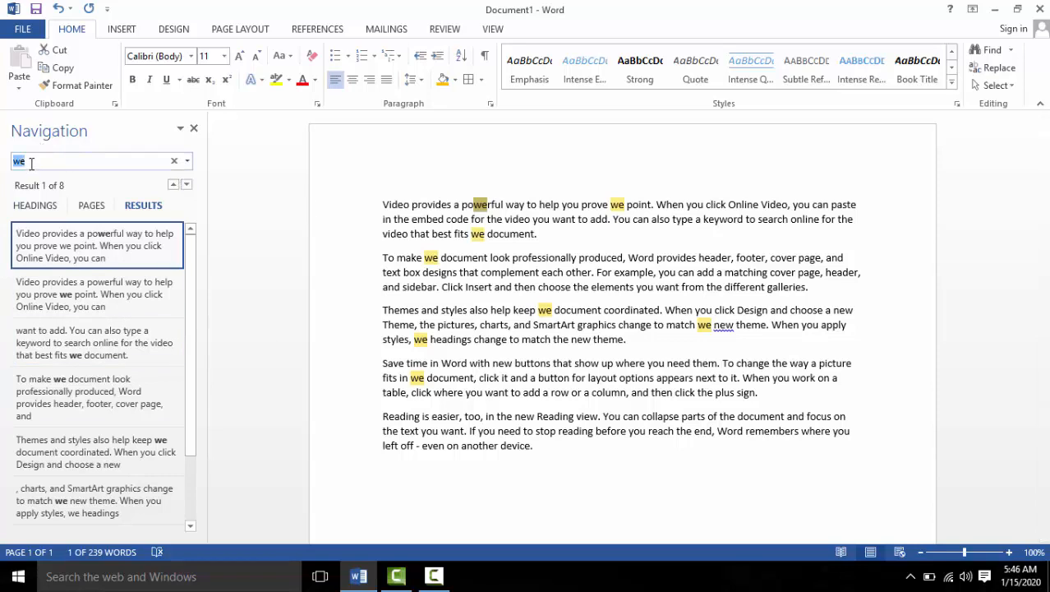
click(43, 158)
click(30, 161)
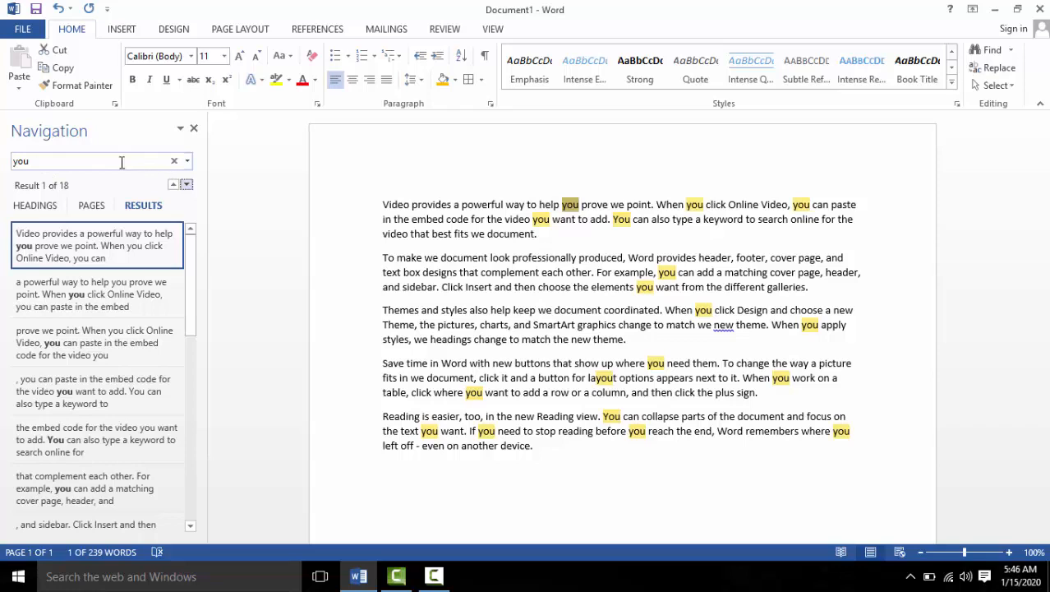
Step: Search the document for "we" again and go through the matches up to the third one
click(13, 163)
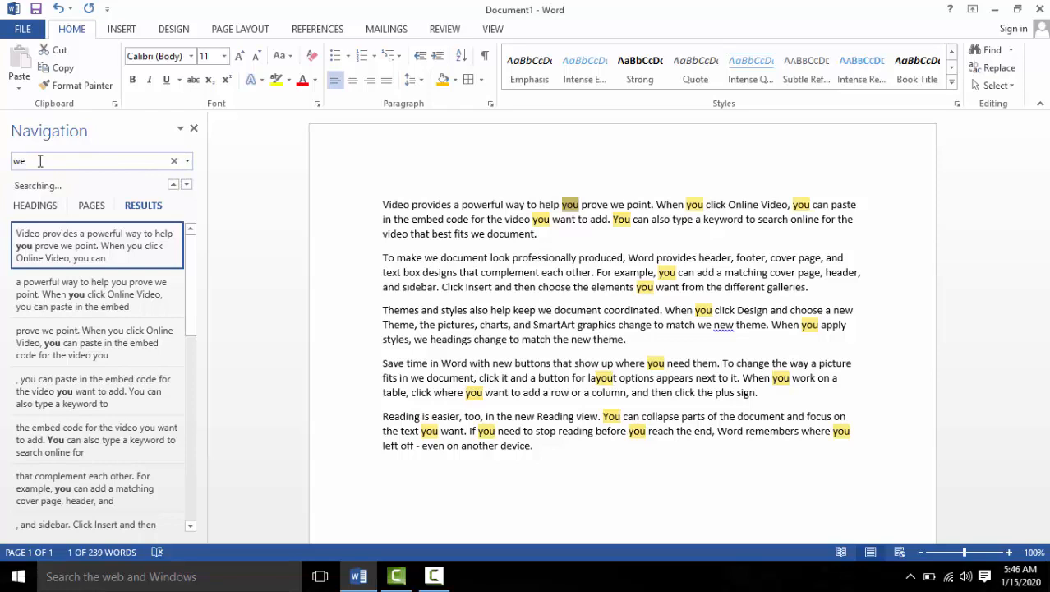
key(Return)
key(Return)
key(Return)
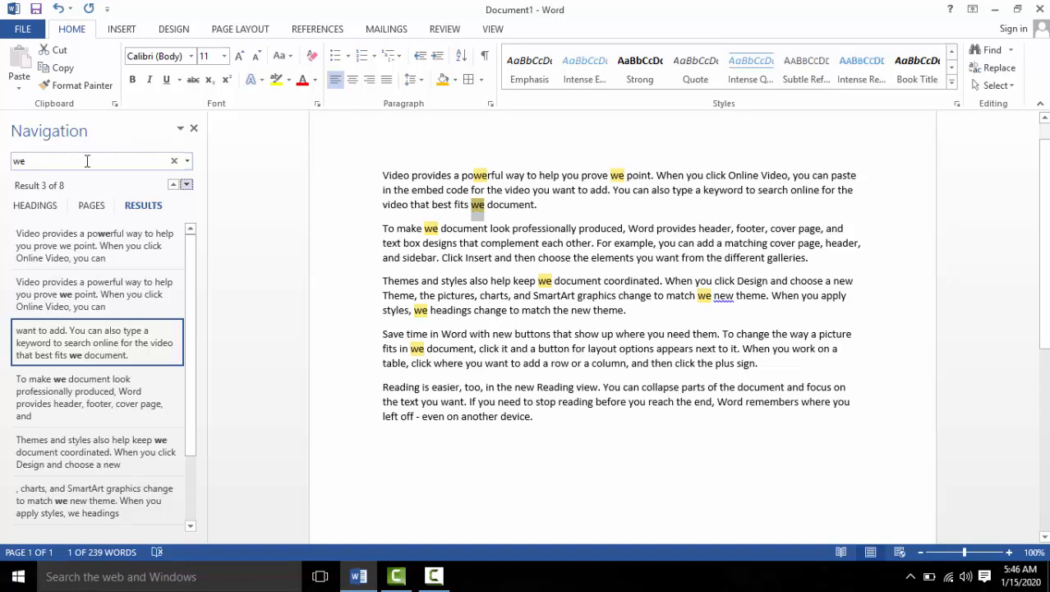
click(65, 160)
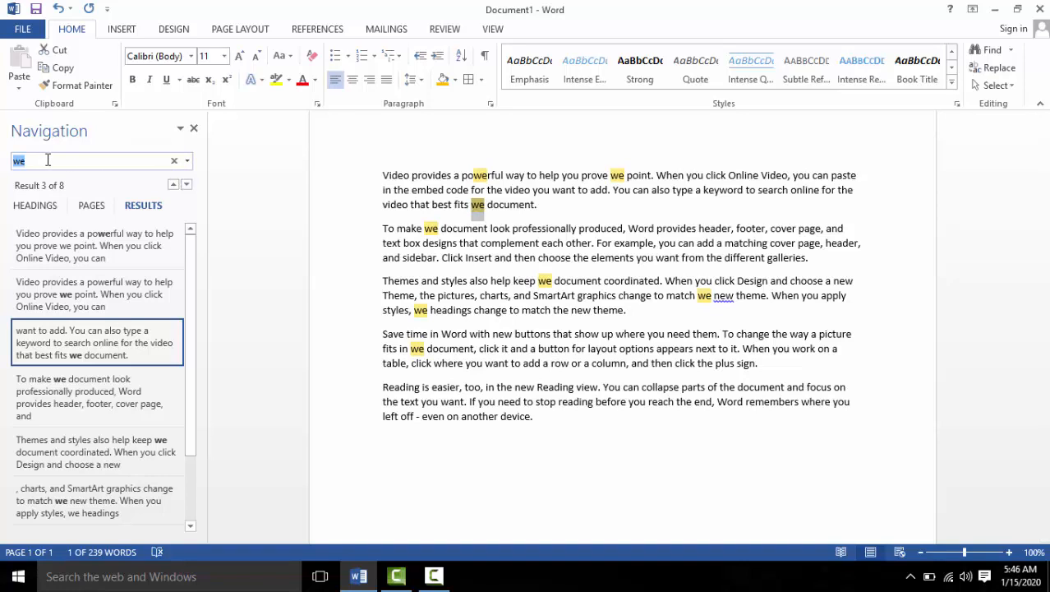
Step: Select the entire document text and close the Navigation pane
click(432, 240)
key(ctrl+a)
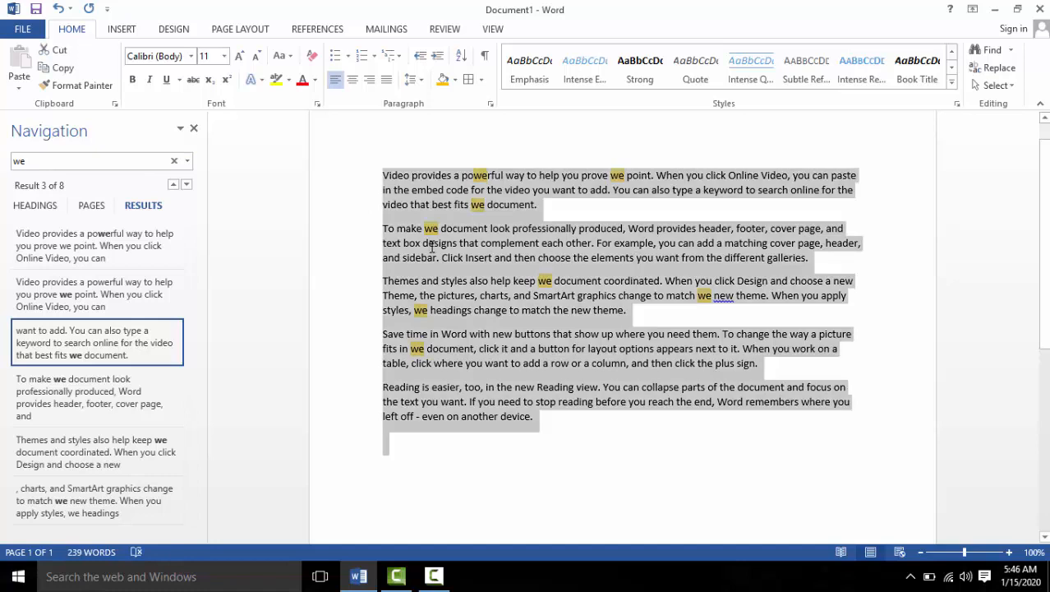
click(194, 128)
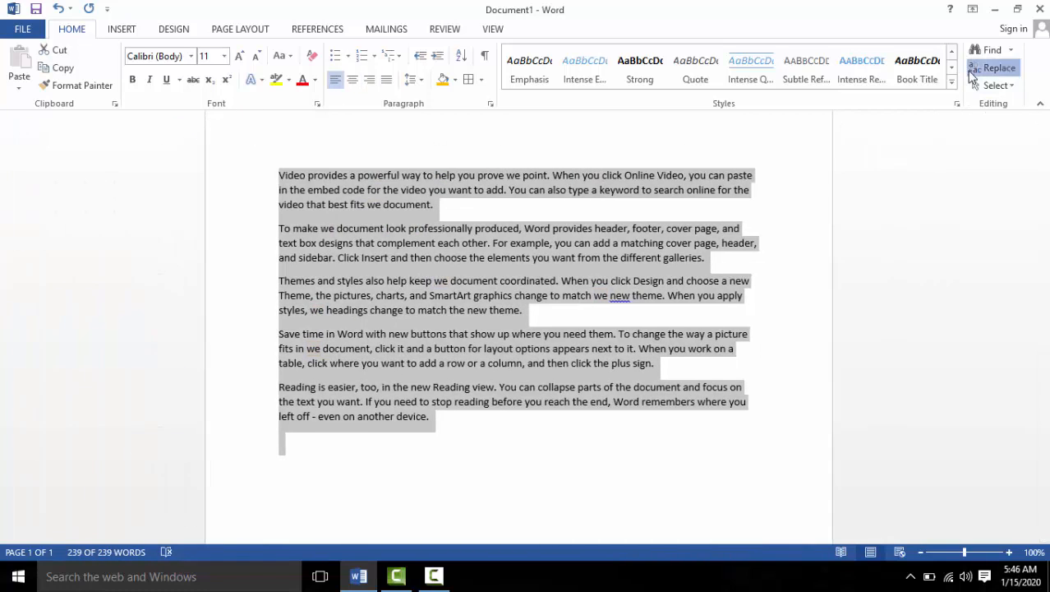
Step: Replace all occurrences of "you" with "we" in the selected text and the rest of the document
click(994, 67)
drag(570, 330, 784, 203)
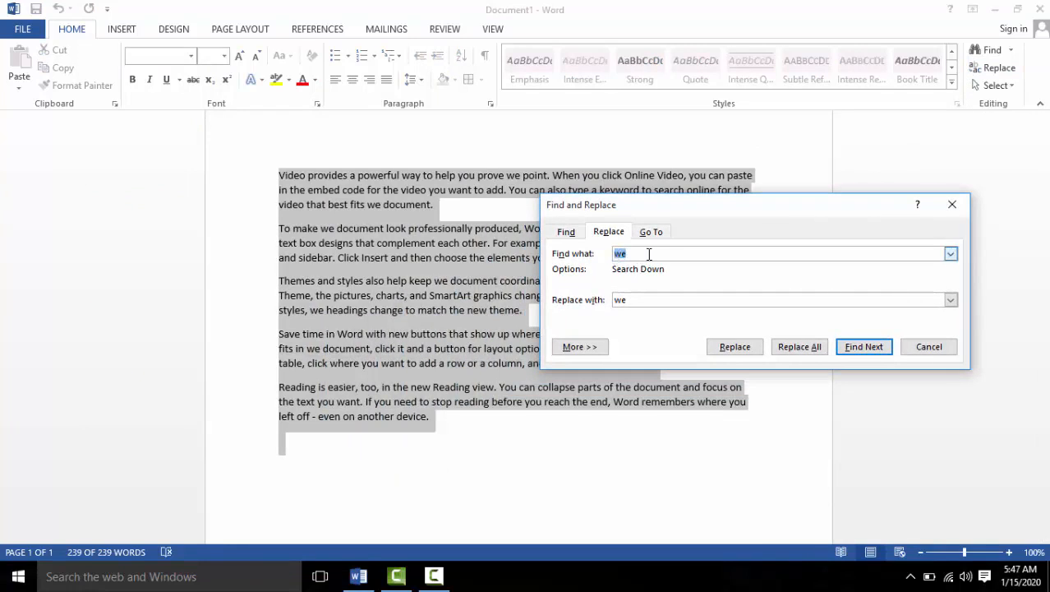
text(you)
click(637, 299)
click(818, 347)
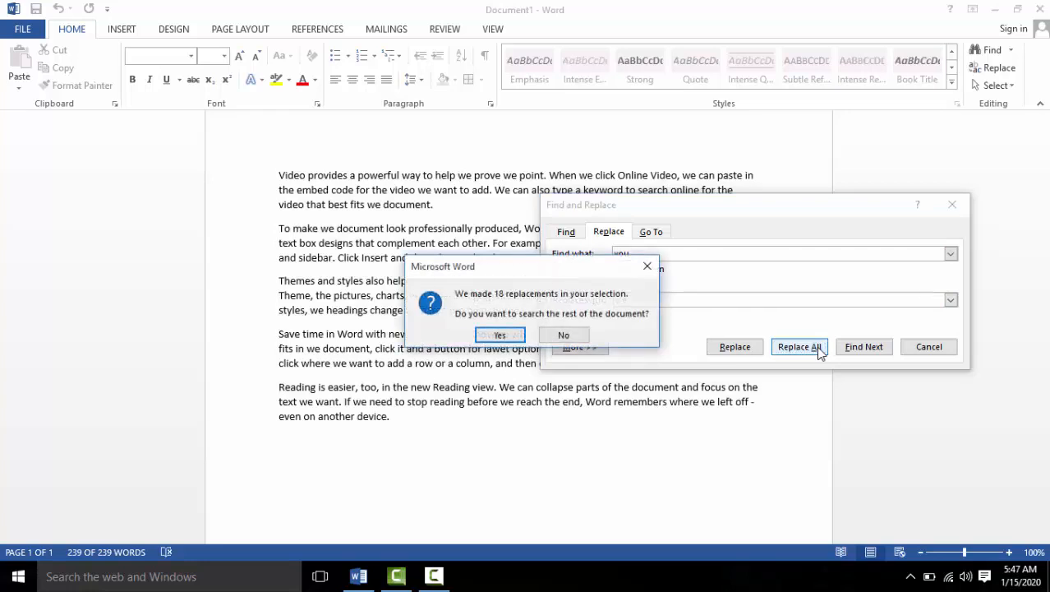
click(511, 337)
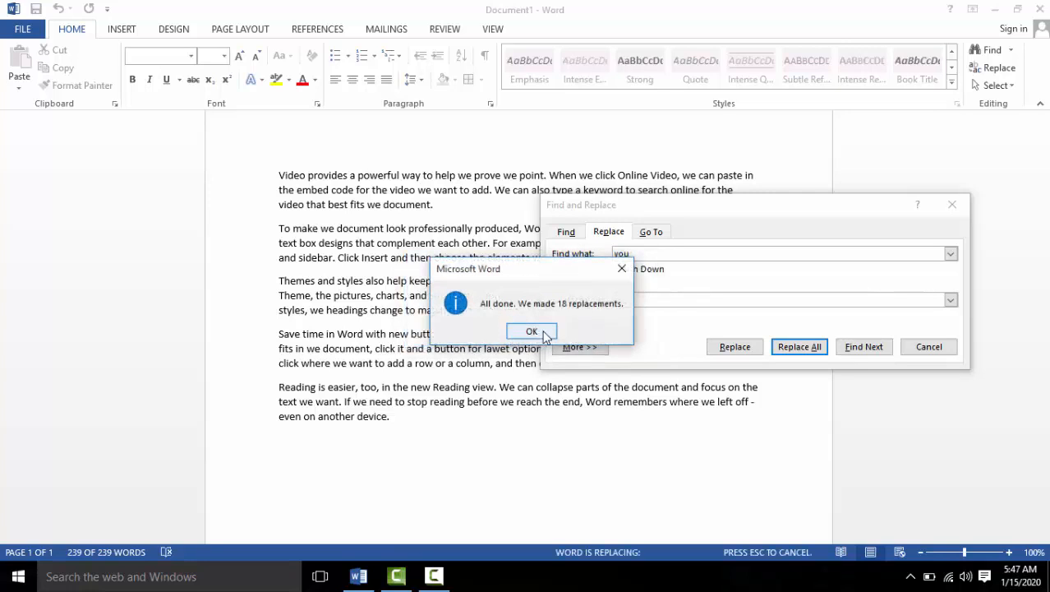
click(543, 334)
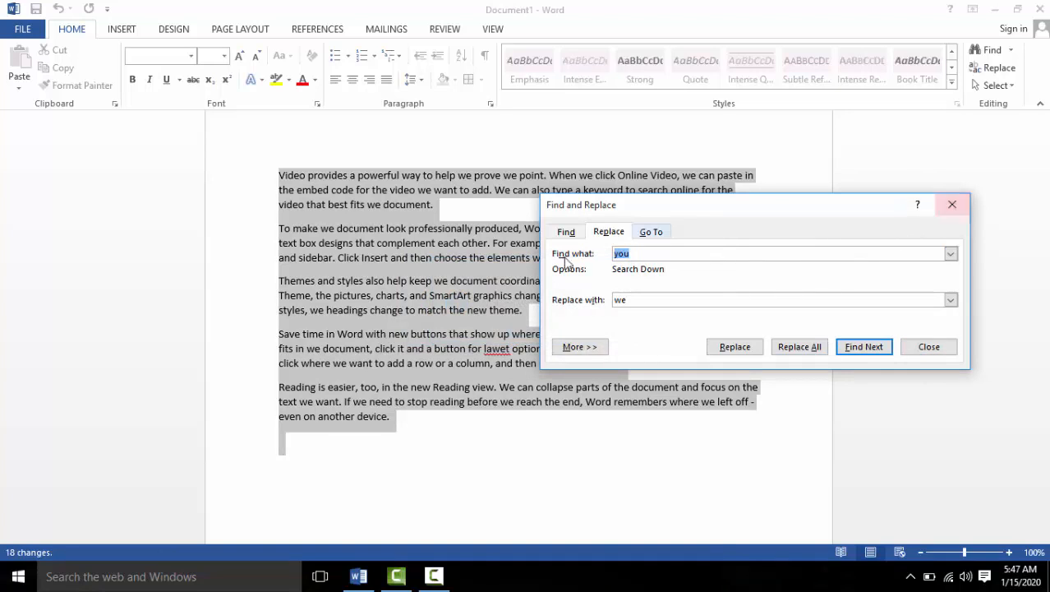
Step: Find "you" in the selected text only, without checking the rest of the document
click(565, 232)
click(648, 256)
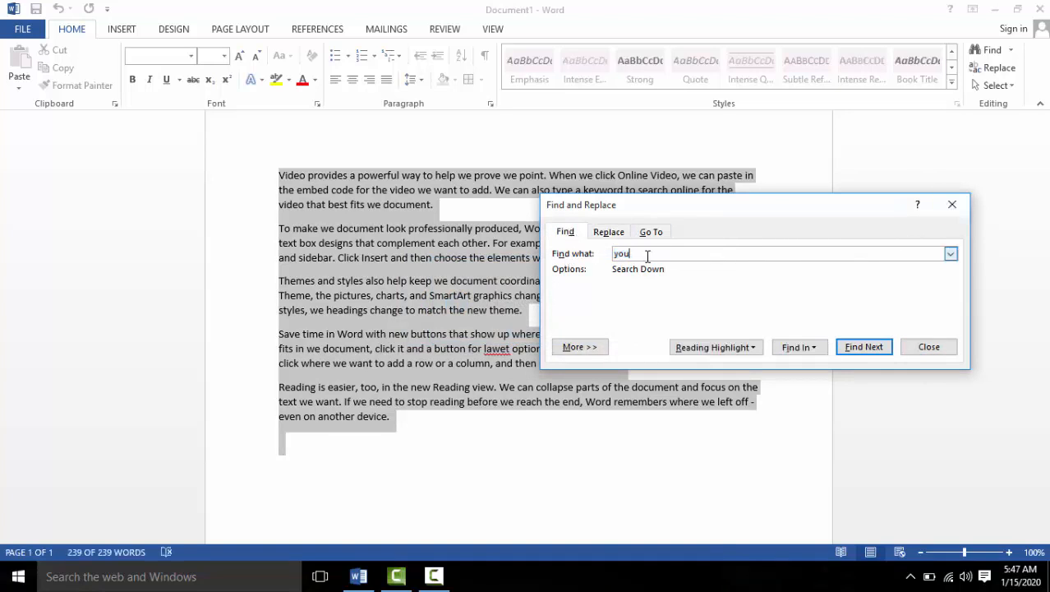
click(867, 350)
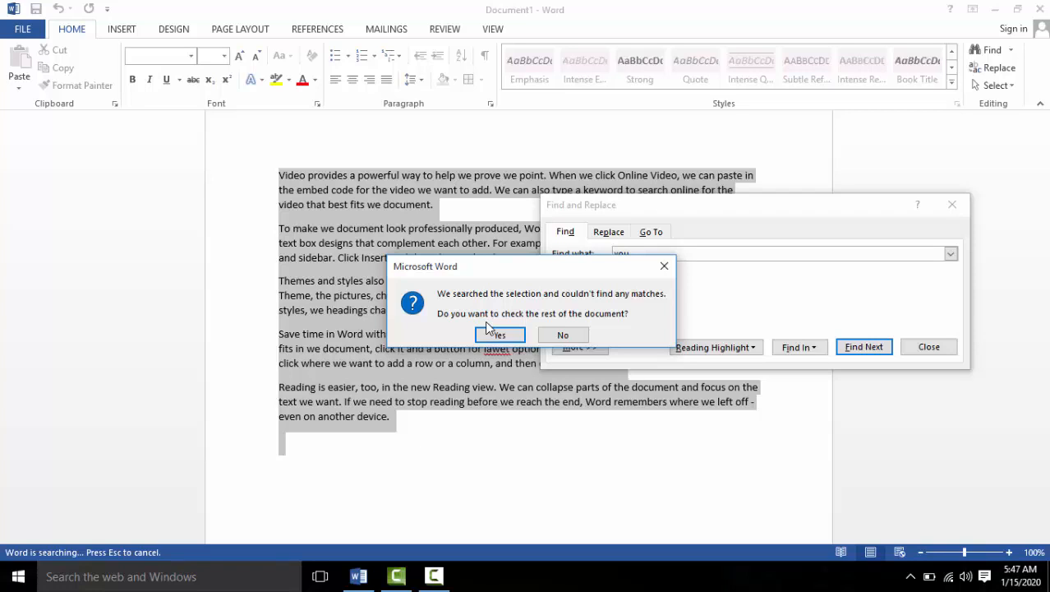
click(563, 335)
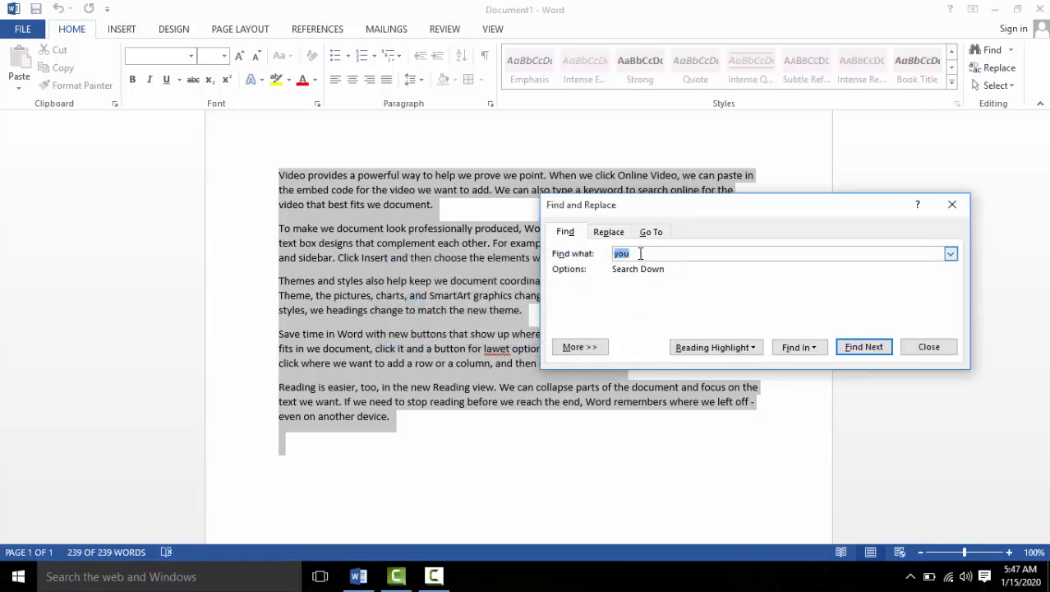
Step: Highlight all occurrences of "we" with Reading Highlight and close the Find and Replace dialog
text(we)
click(728, 351)
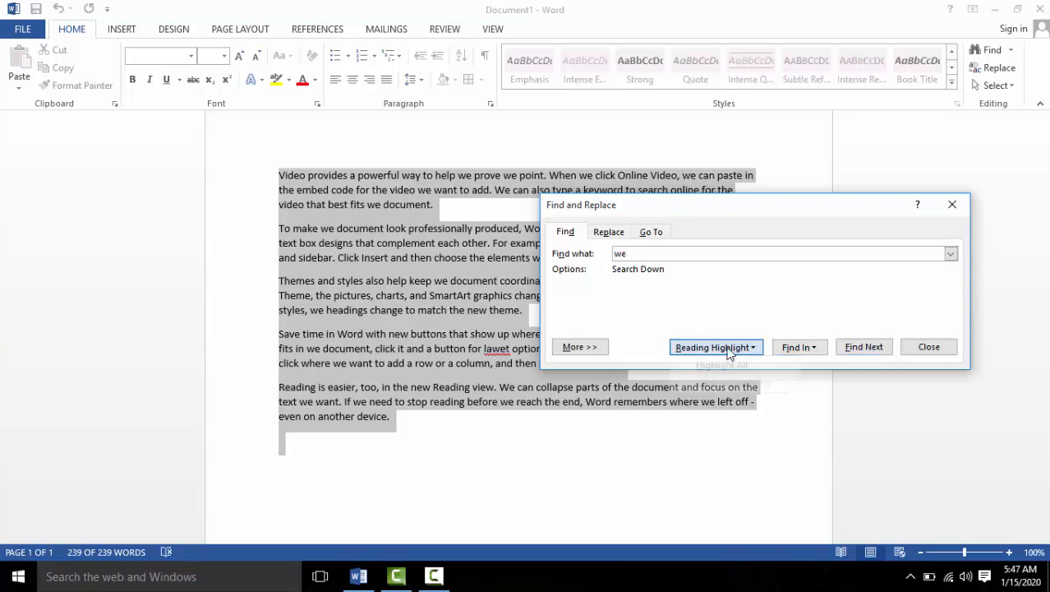
click(724, 366)
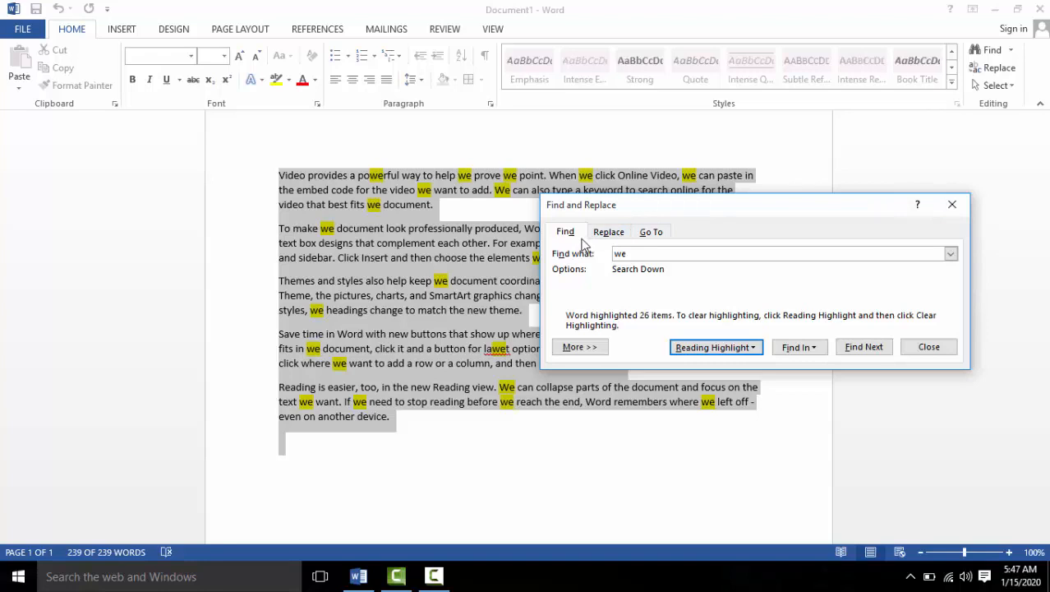
click(647, 237)
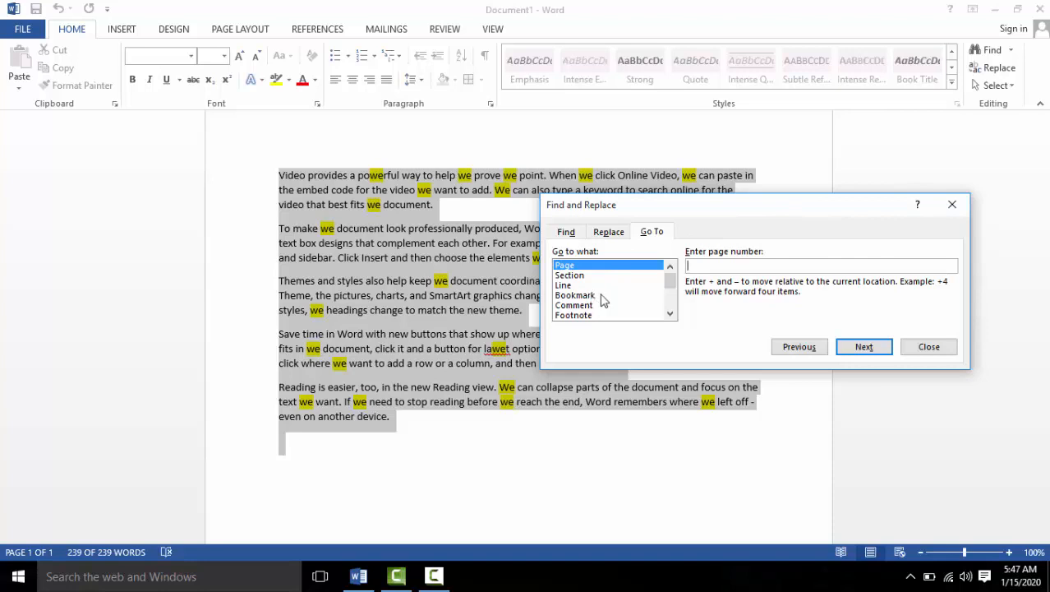
click(952, 205)
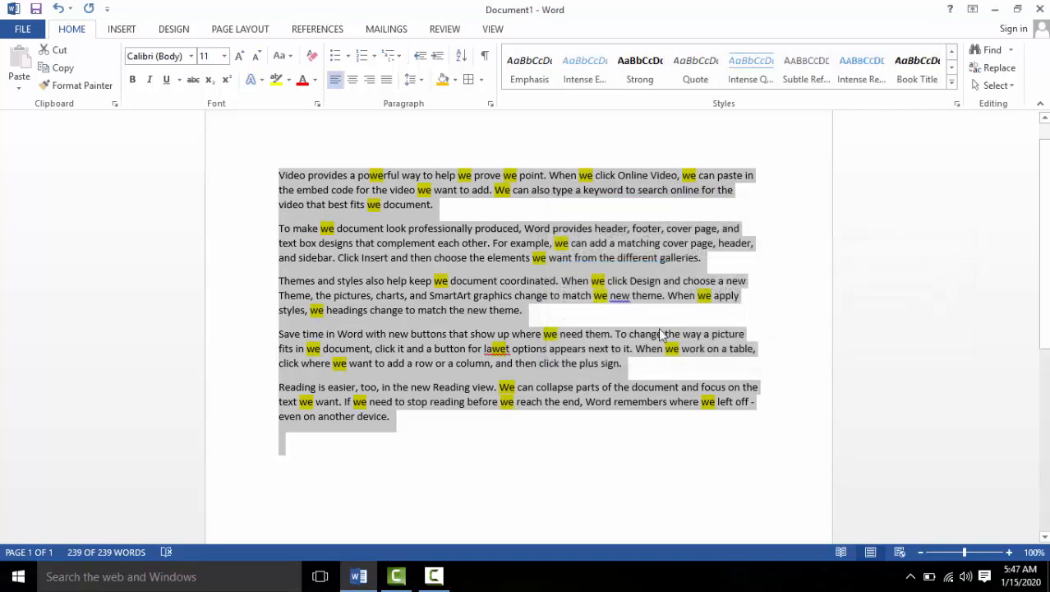
Step: Generate several pages of additional sample paragraphs below the last paragraph with the =rand function
click(460, 427)
key(Return)
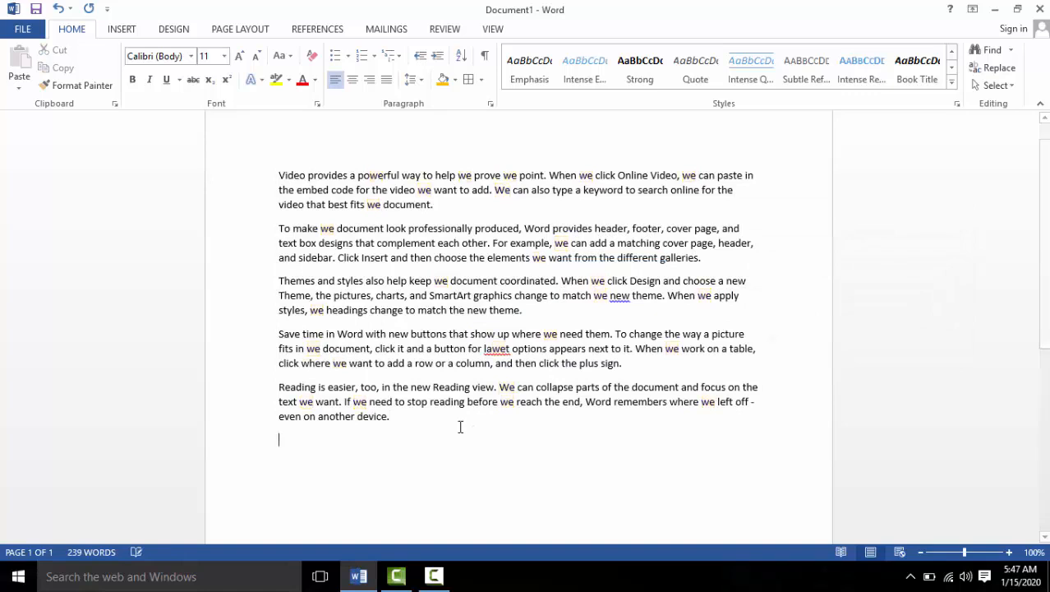
text(=rand)
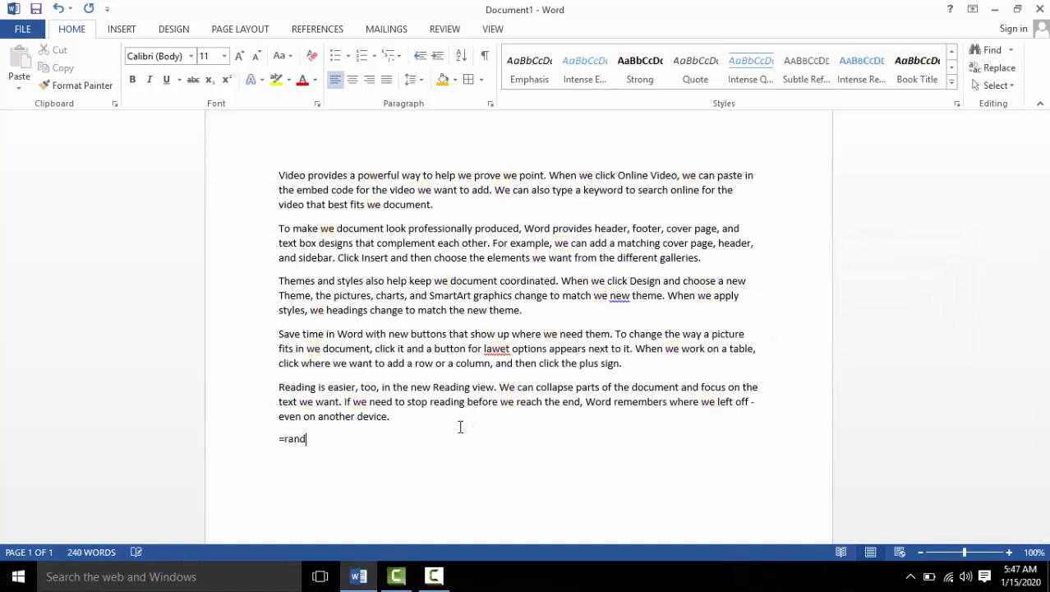
text(())
key(Return)
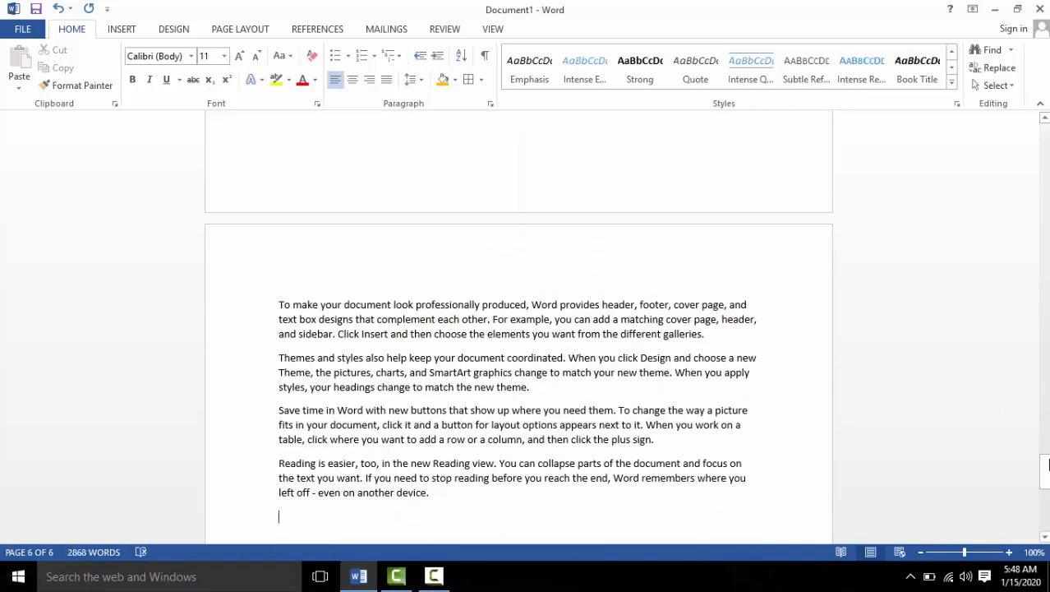
drag(1048, 465, 1048, 127)
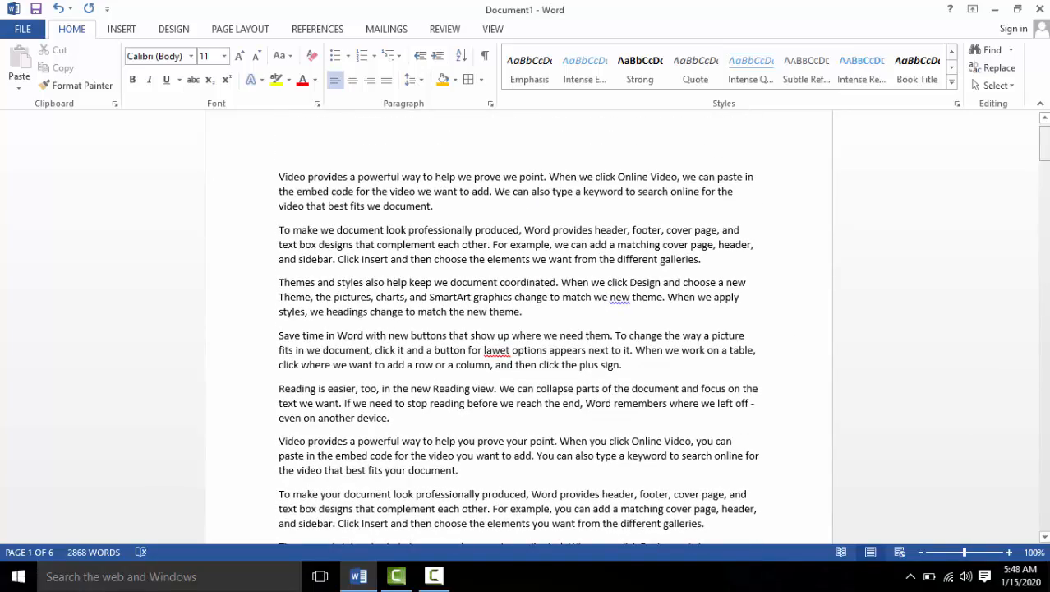
Step: Jump to page 3 and to page 5 of the document with Go To, and close the dialog
click(1011, 51)
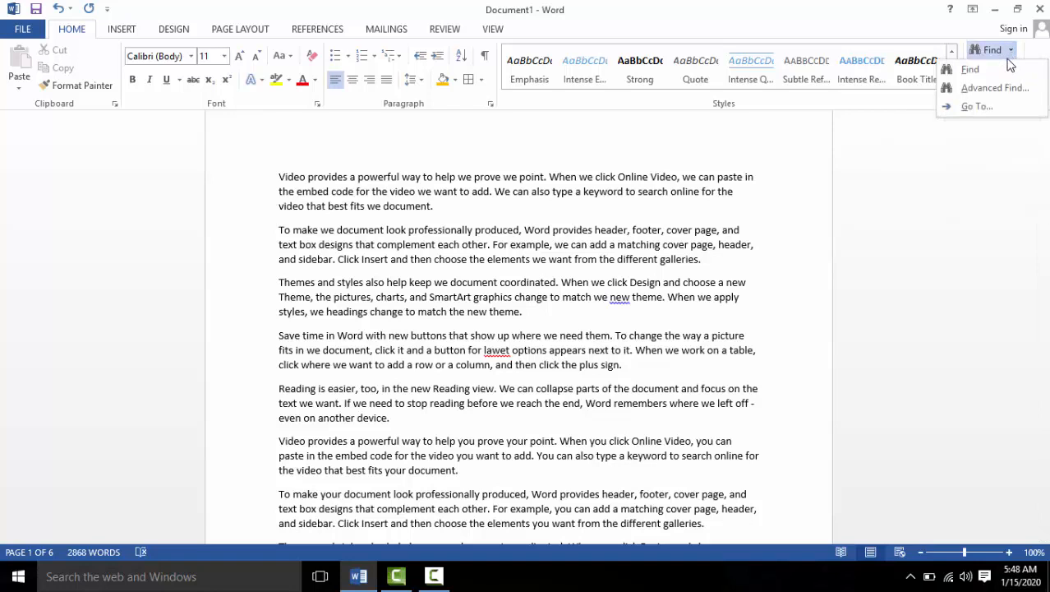
click(986, 109)
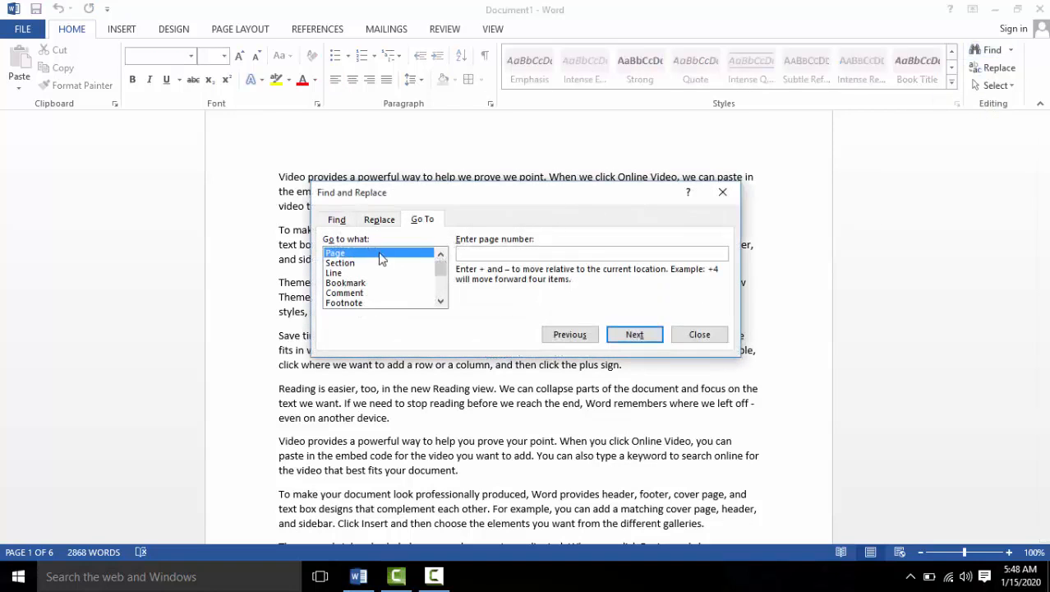
click(486, 254)
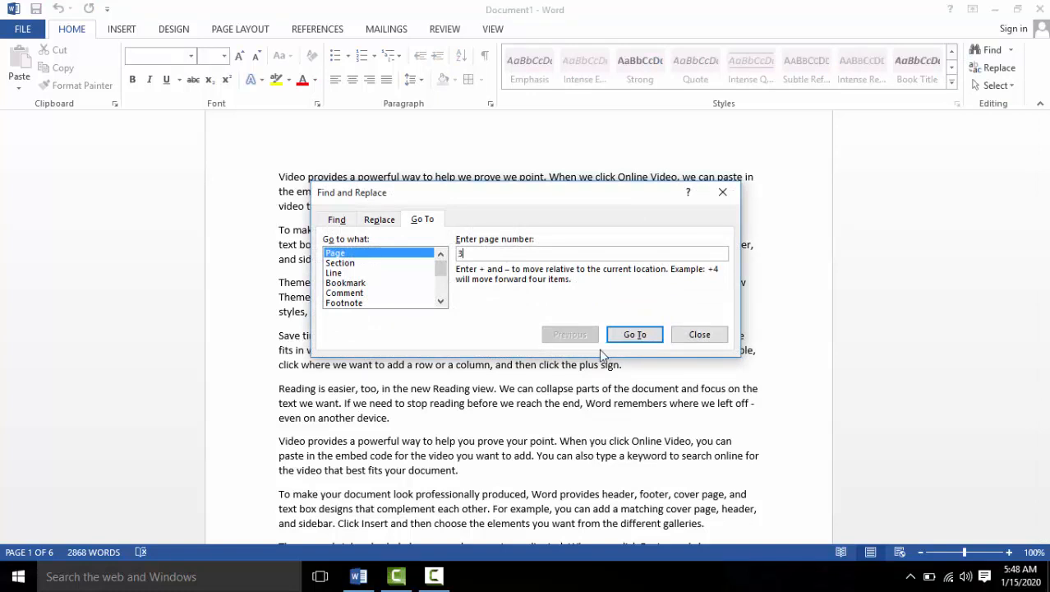
click(630, 337)
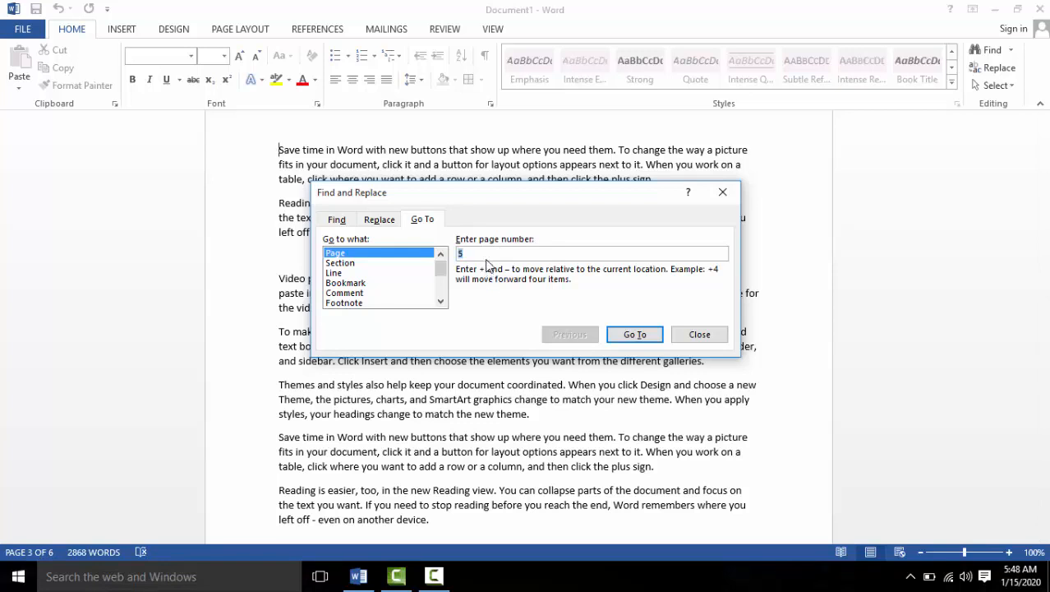
key(Return)
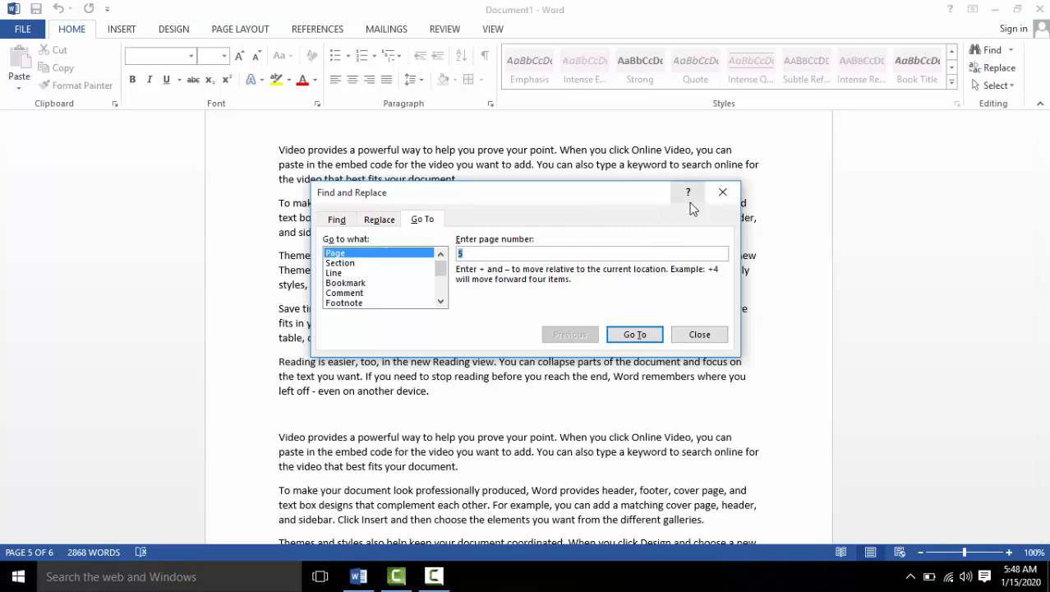
click(722, 192)
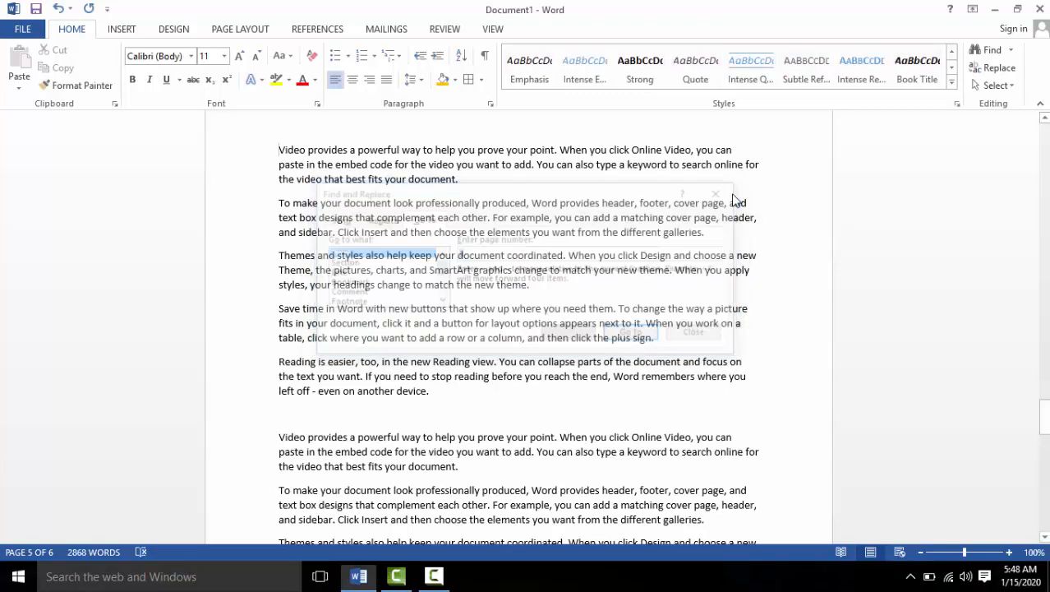
Step: Look over the Go To and Find options in the Find and Replace dialog and close it
click(992, 70)
click(661, 233)
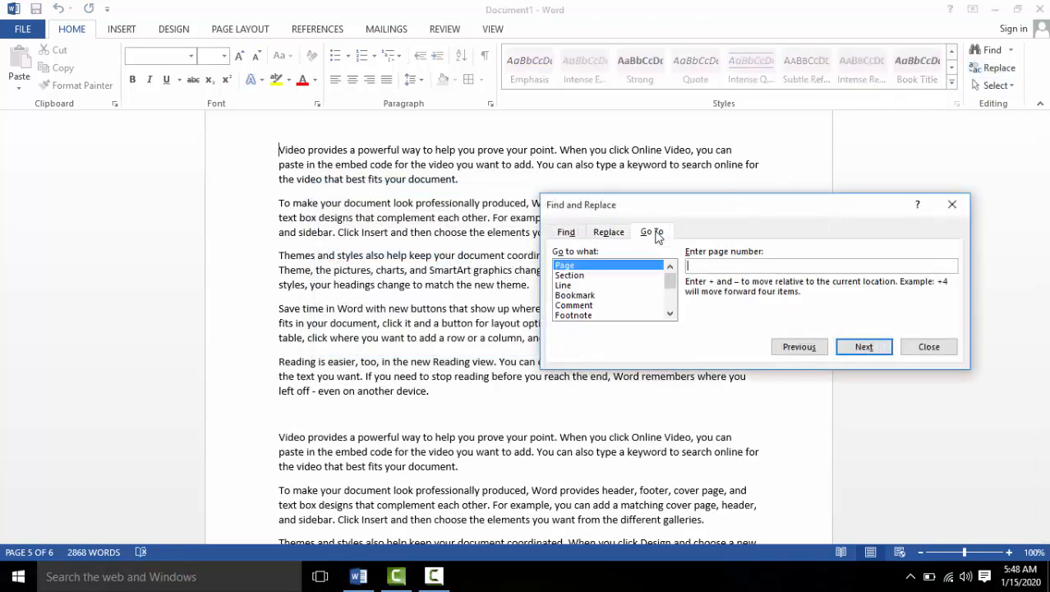
click(575, 233)
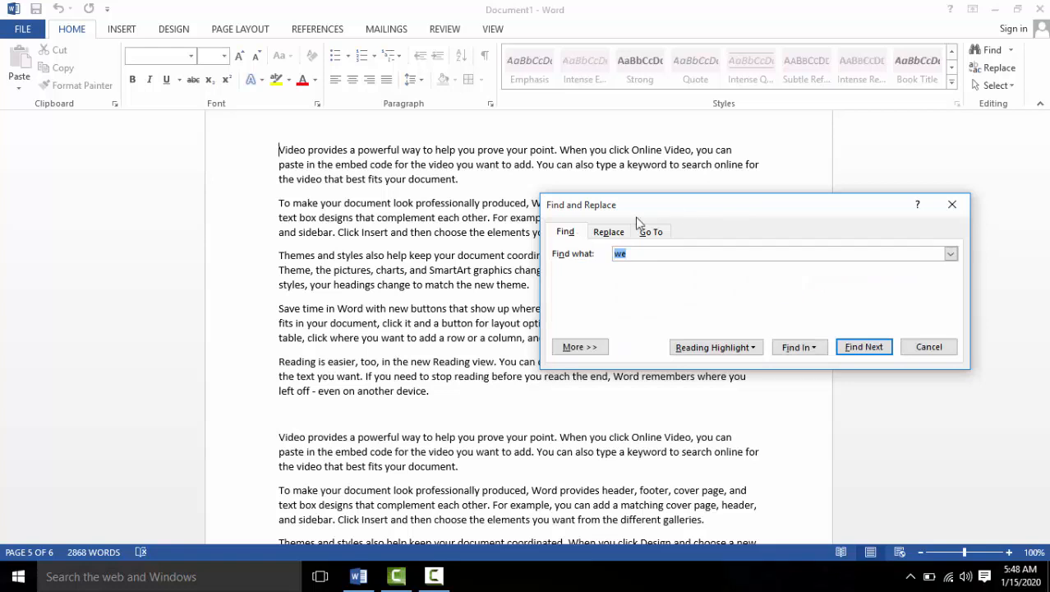
click(952, 205)
Step: Select the whole document and turn on the Select Objects mode
click(1011, 87)
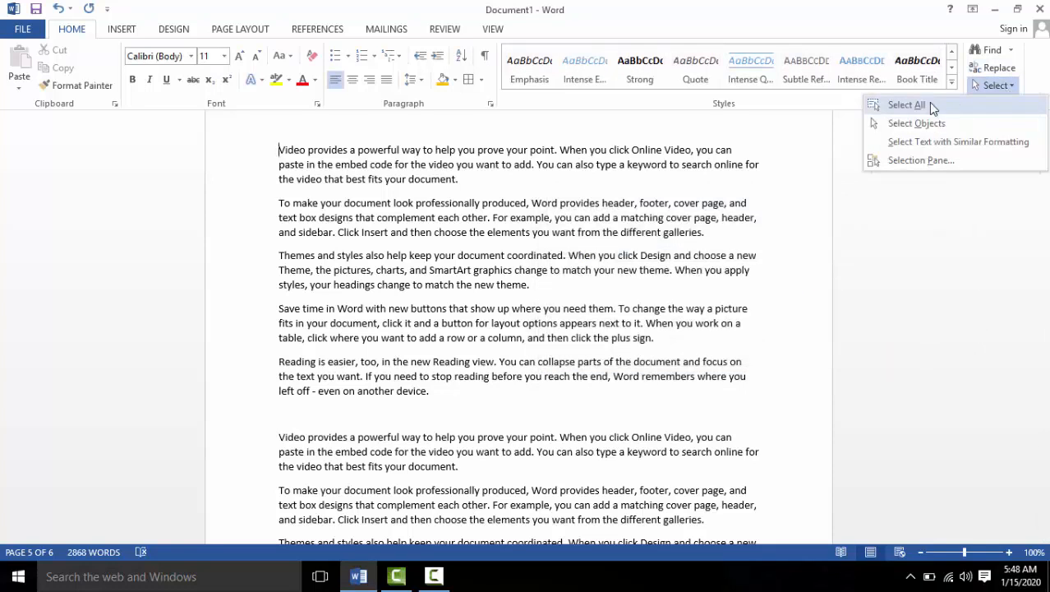
click(906, 105)
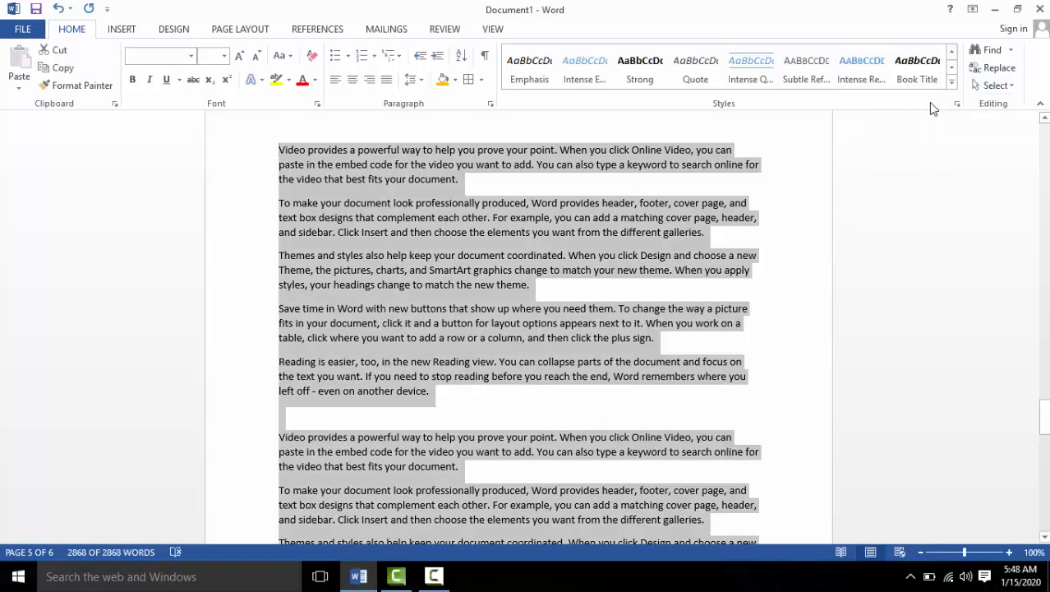
click(1007, 87)
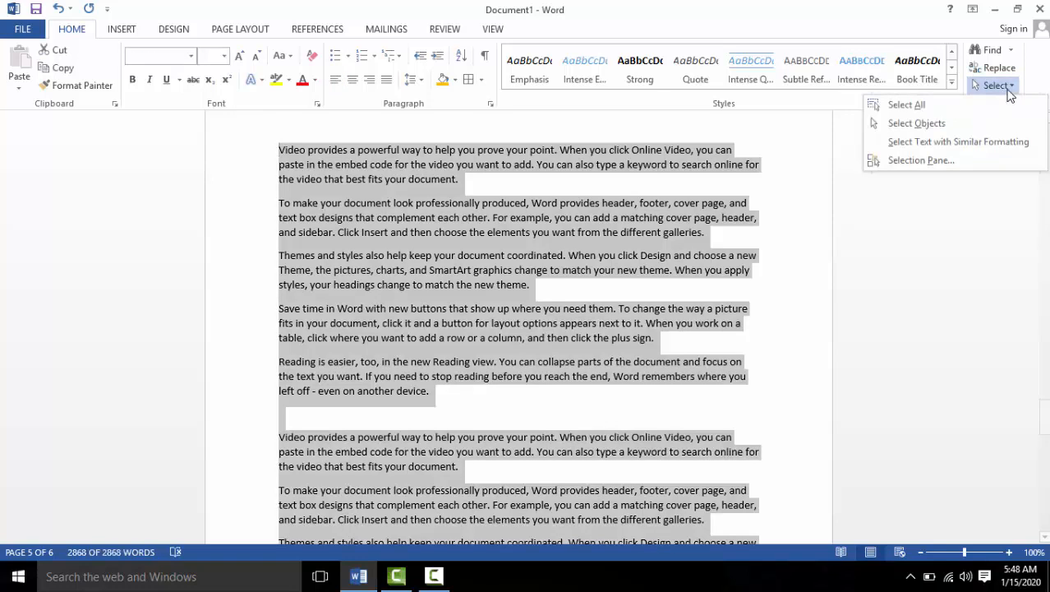
click(953, 124)
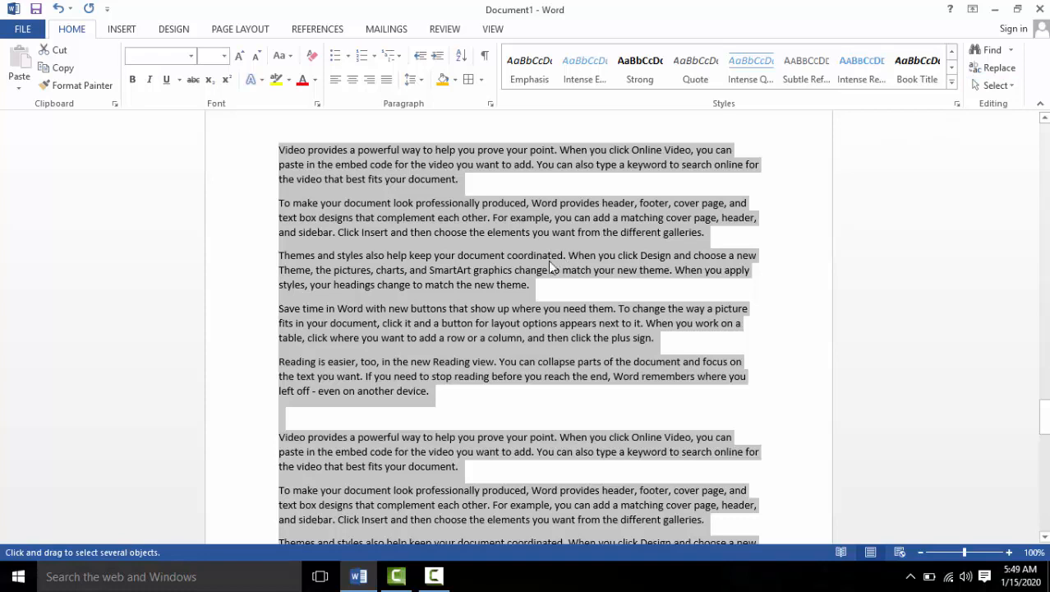
Step: Add an empty line below the "Reading is easier" paragraph on page 5 and draw a rectangle there, about 1.24" wide and 0.6" high
click(514, 393)
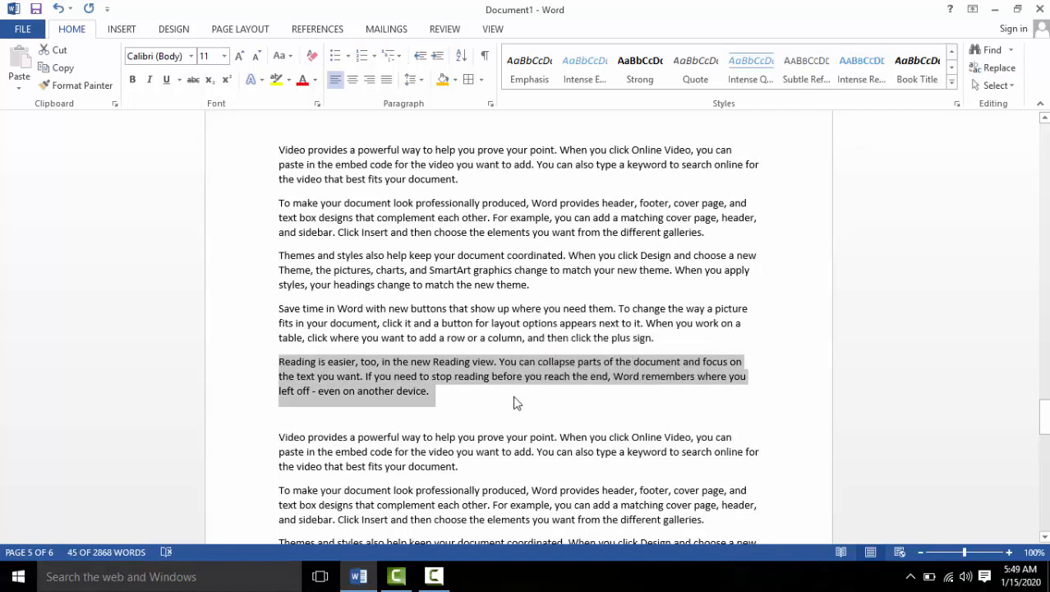
key(Return)
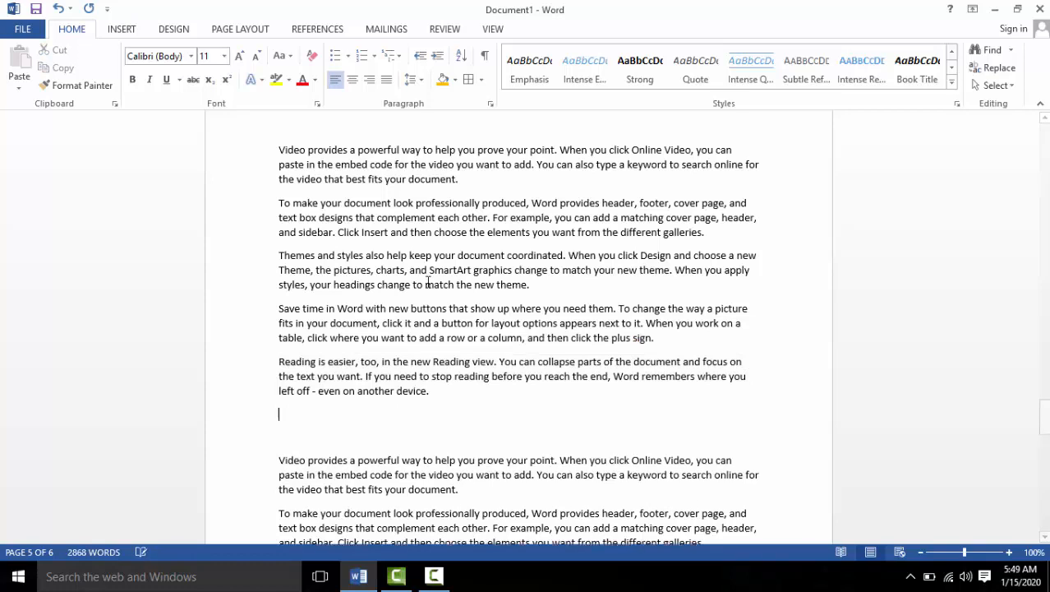
click(123, 33)
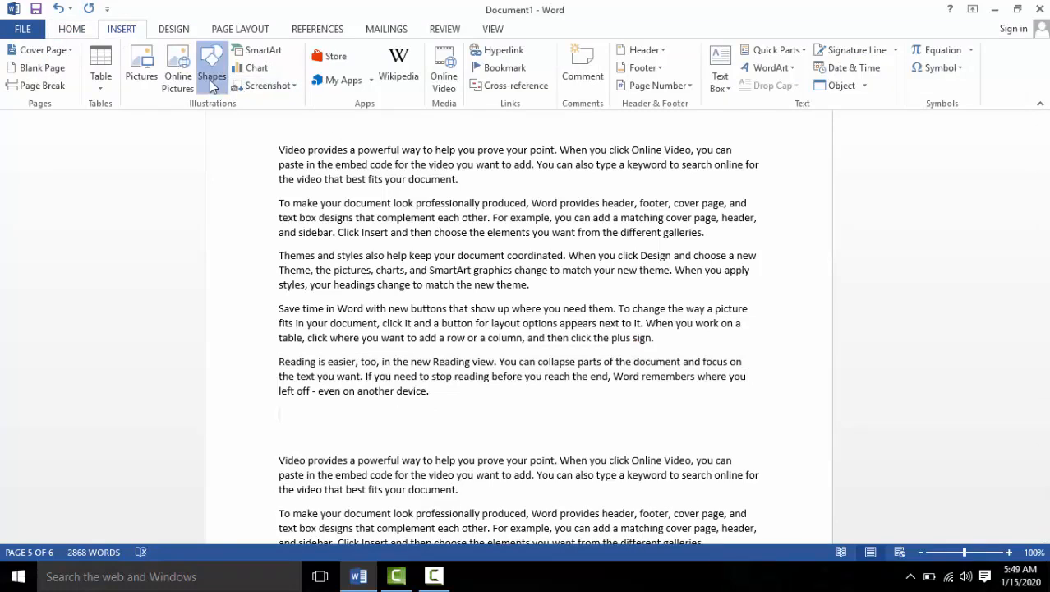
click(212, 64)
click(269, 120)
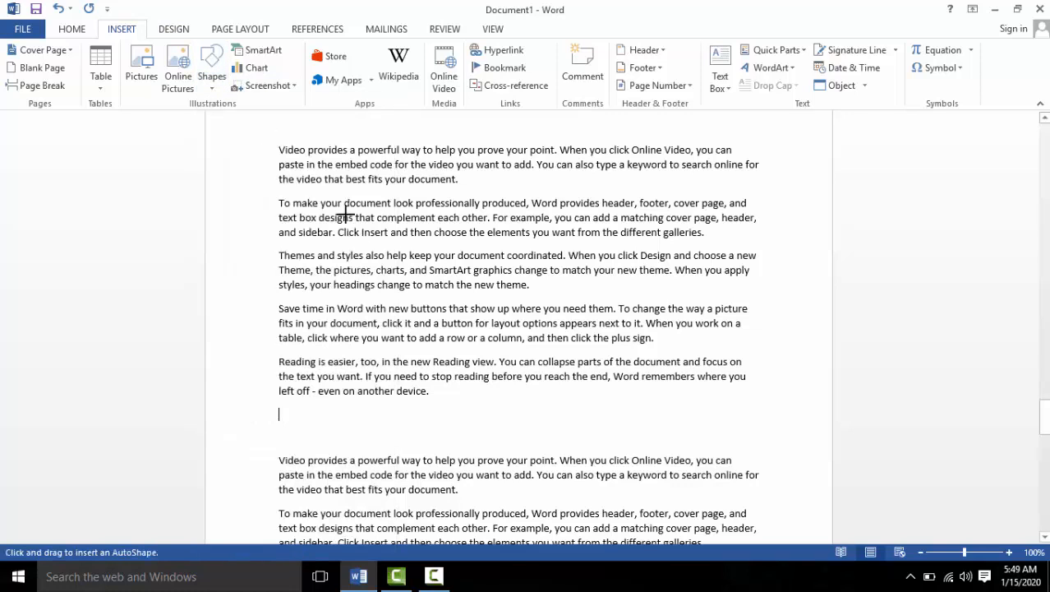
drag(494, 396, 587, 442)
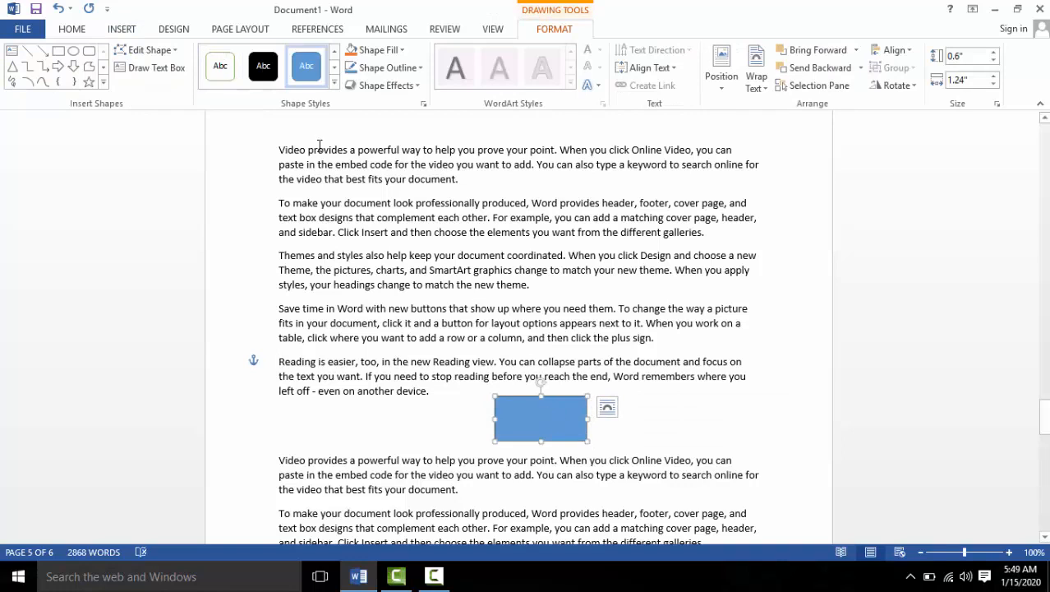
Step: Deselect the rectangle and select it again using the Select Objects mode
click(420, 217)
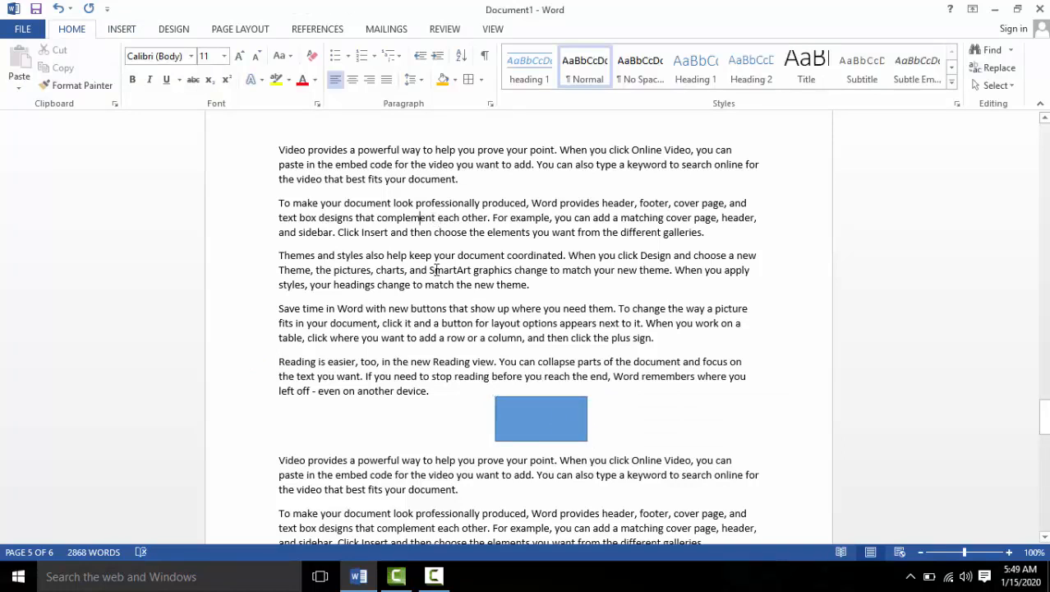
click(1000, 89)
click(948, 121)
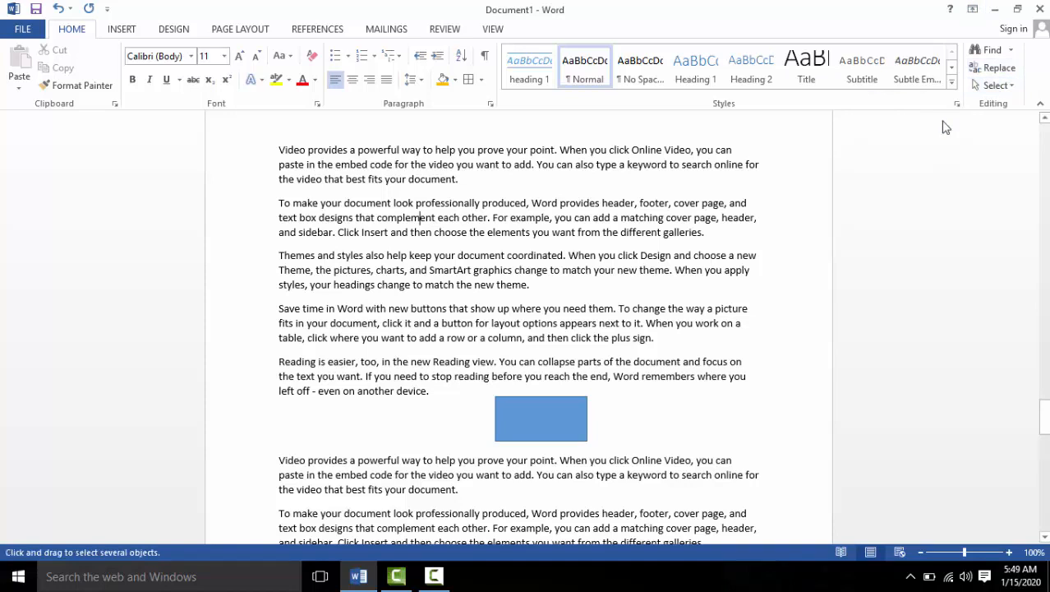
click(551, 416)
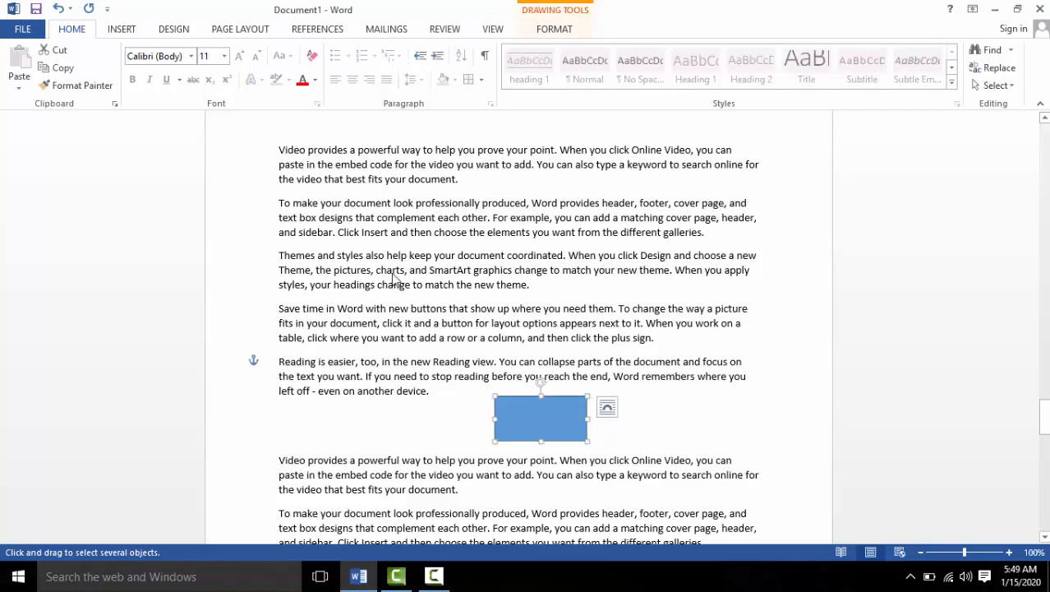
Step: Draw a five-point star about 0.89" wide and 0.45" high beside the rectangle
click(123, 33)
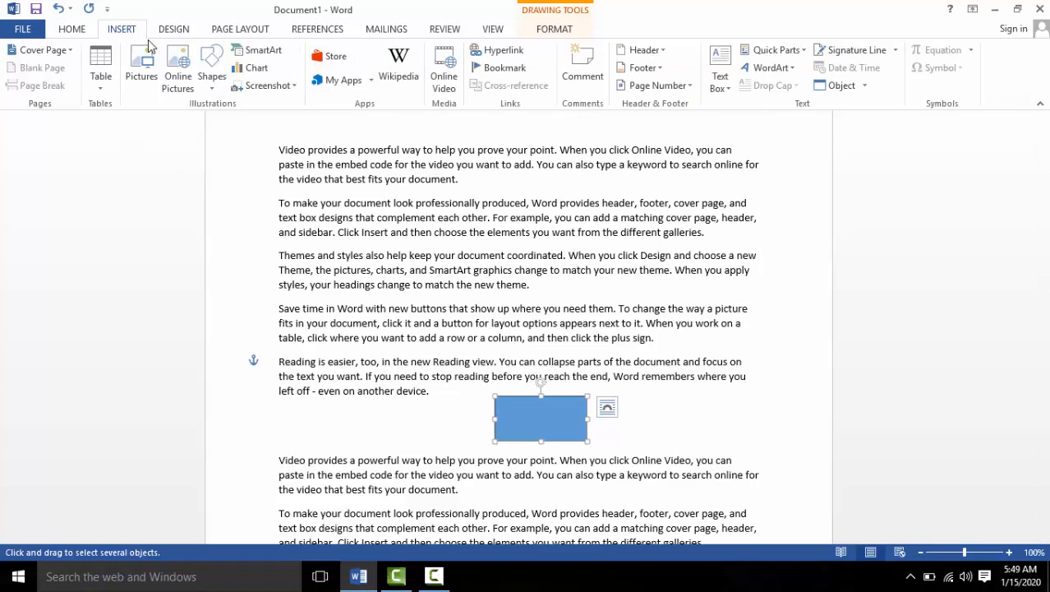
click(212, 82)
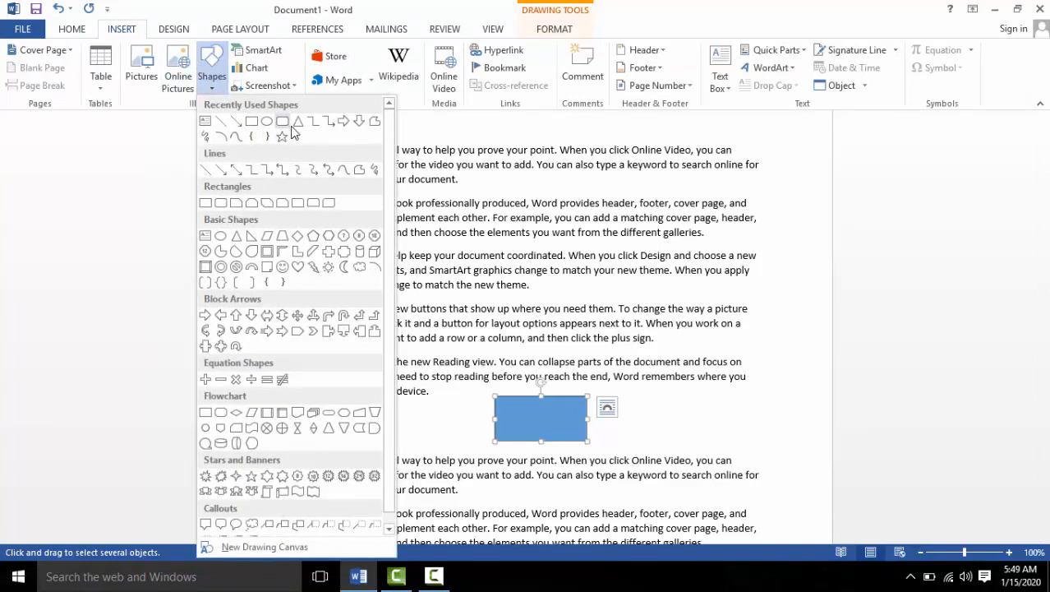
click(281, 140)
mouse_move(374, 418)
mouse_down()
mouse_move(417, 429)
mouse_move(441, 452)
mouse_up()
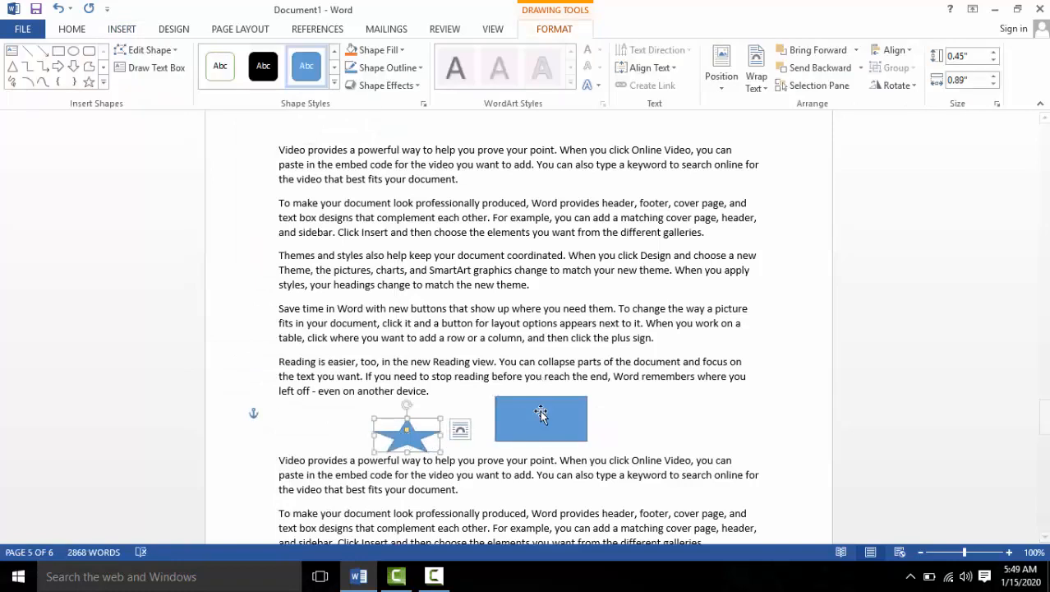
Step: Select the star and the rectangle together with Select Objects and move both slightly up and to the right
click(72, 29)
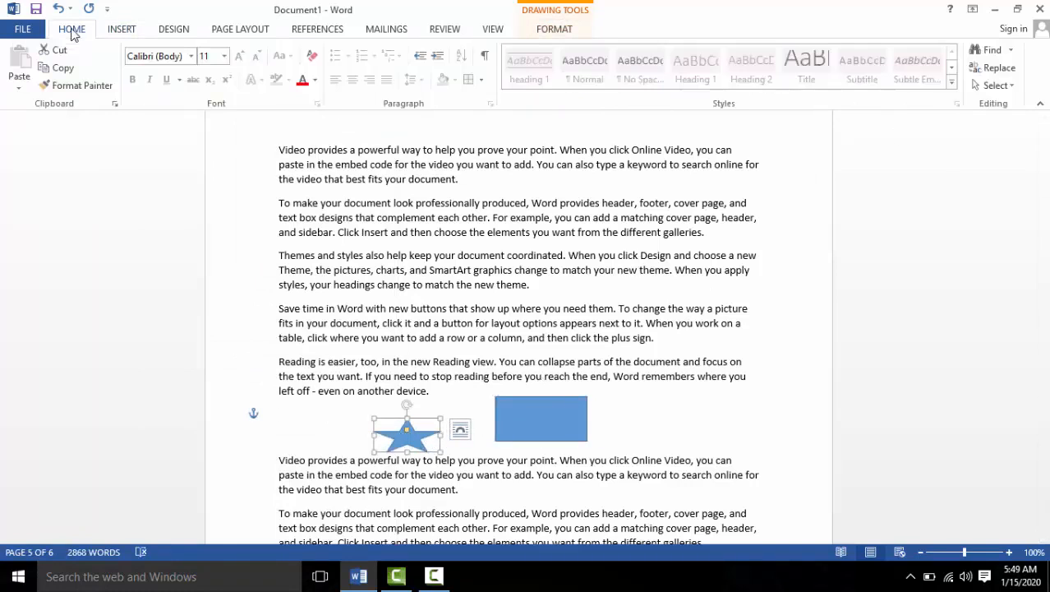
click(1004, 87)
click(949, 123)
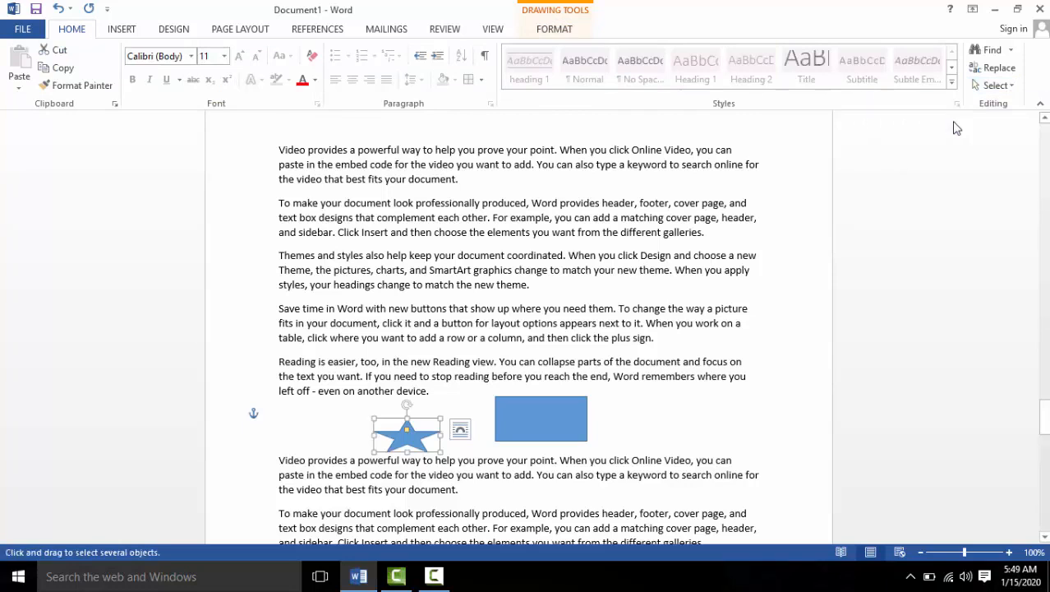
shift+click(535, 422)
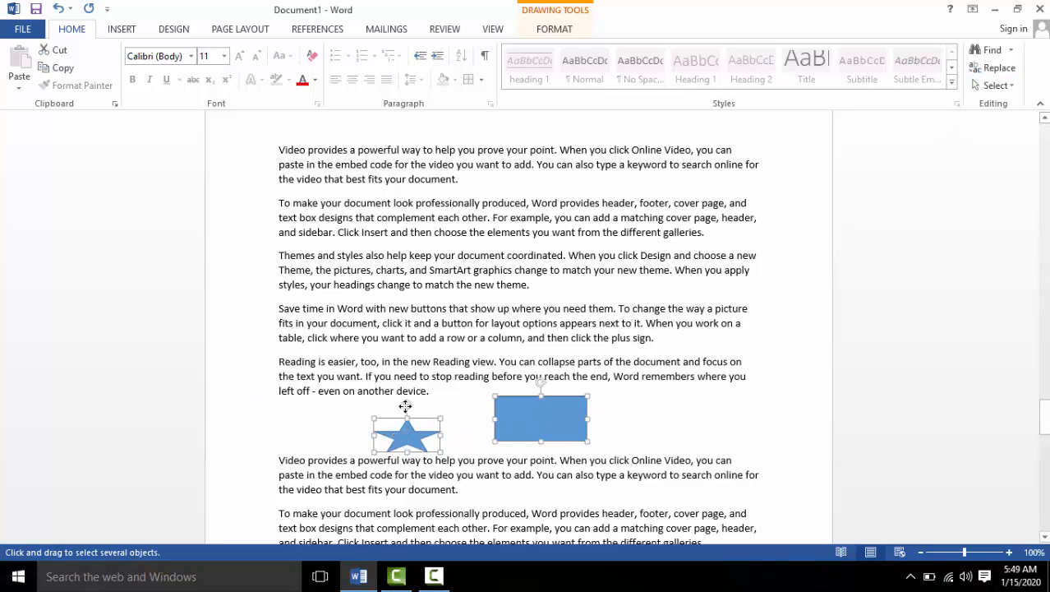
mouse_move(400, 431)
mouse_down()
mouse_move(406, 358)
mouse_move(417, 429)
mouse_up()
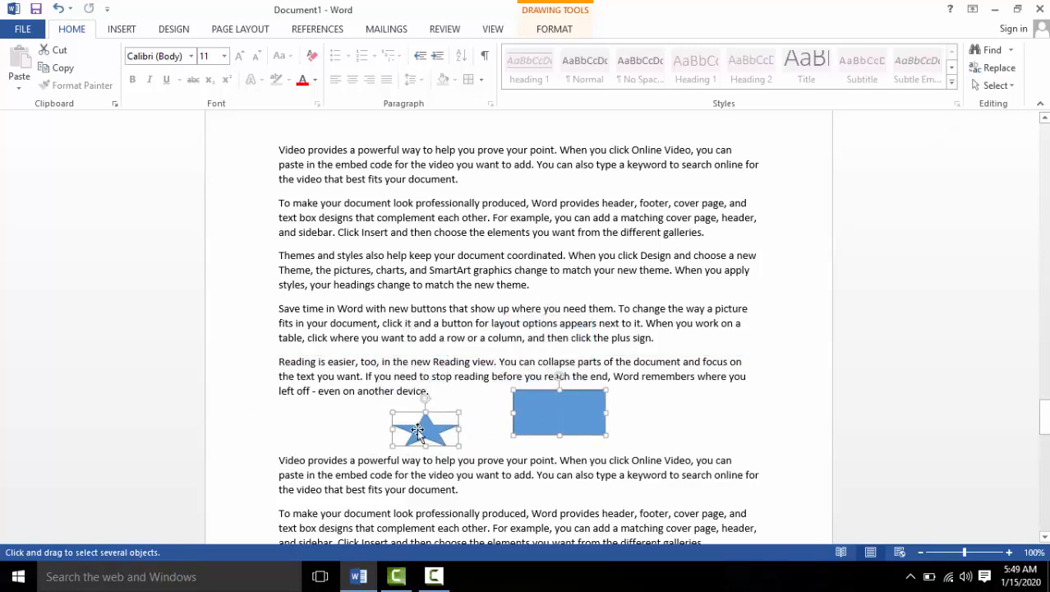
Step: Select all text and shapes in the document and delete them
click(996, 86)
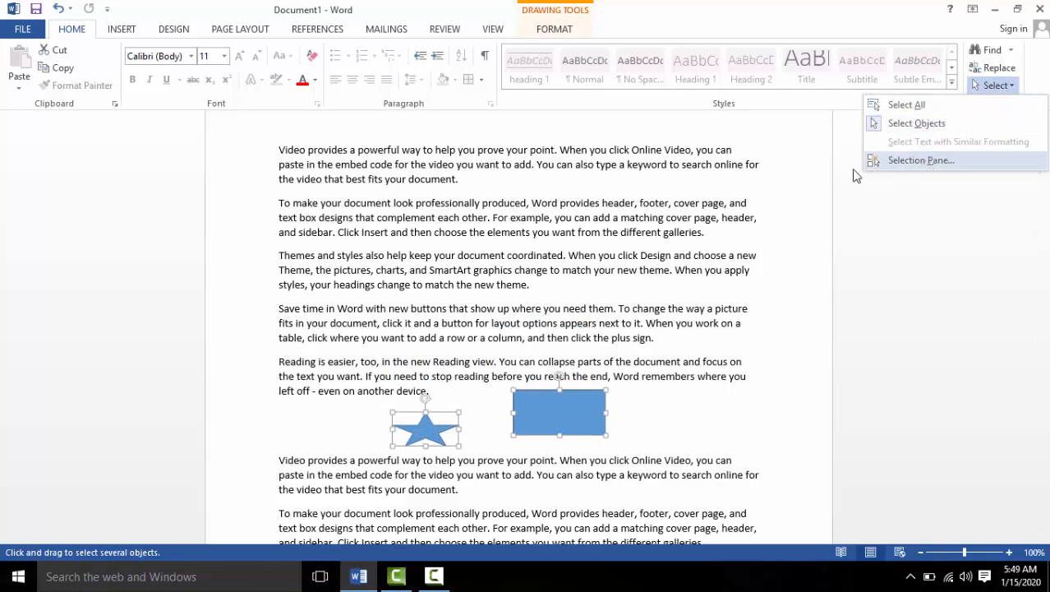
click(720, 240)
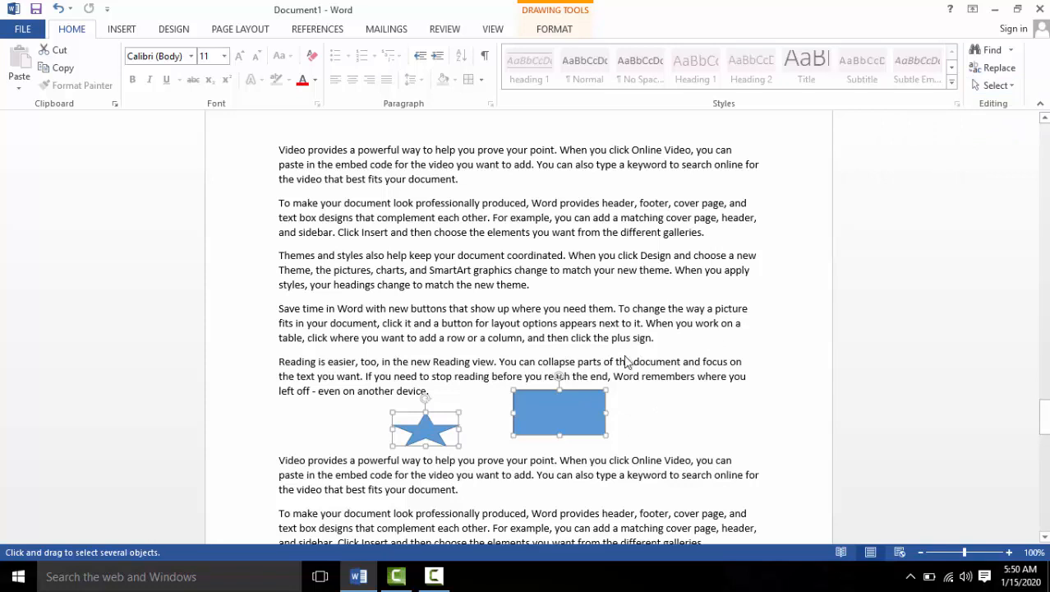
click(992, 85)
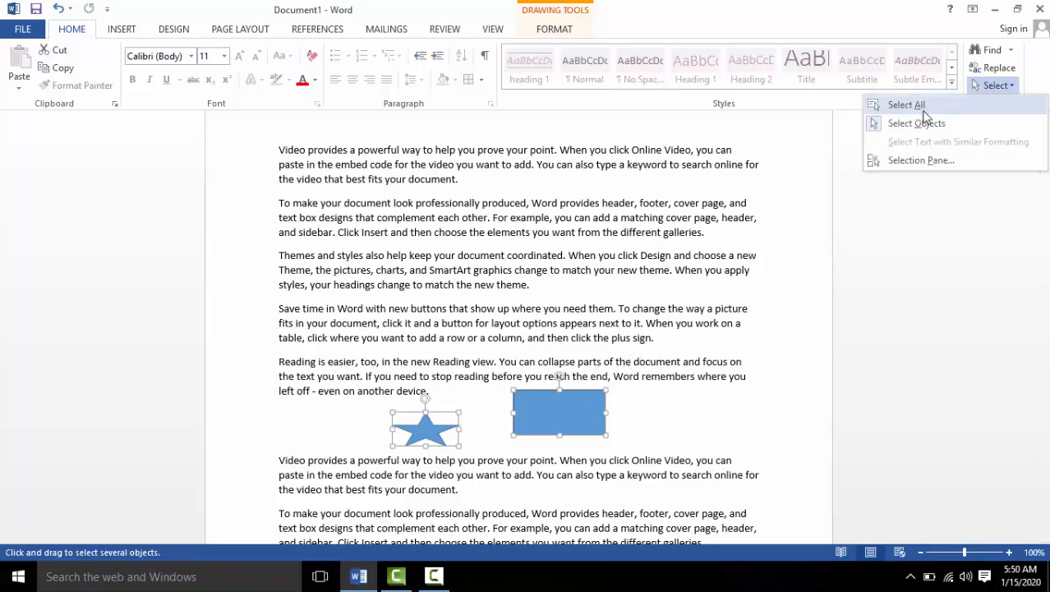
click(983, 106)
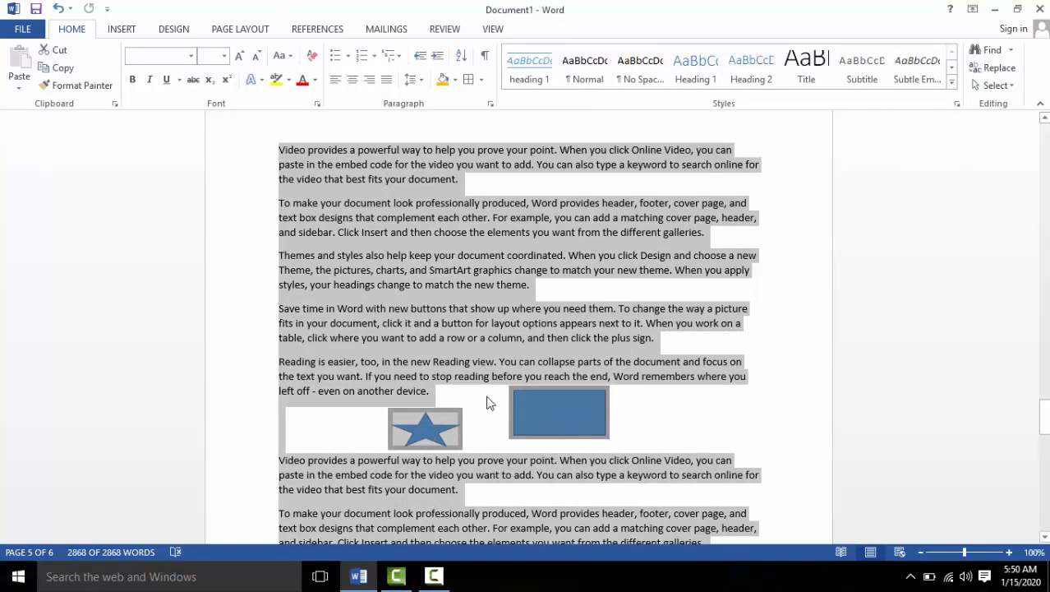
key(Delete)
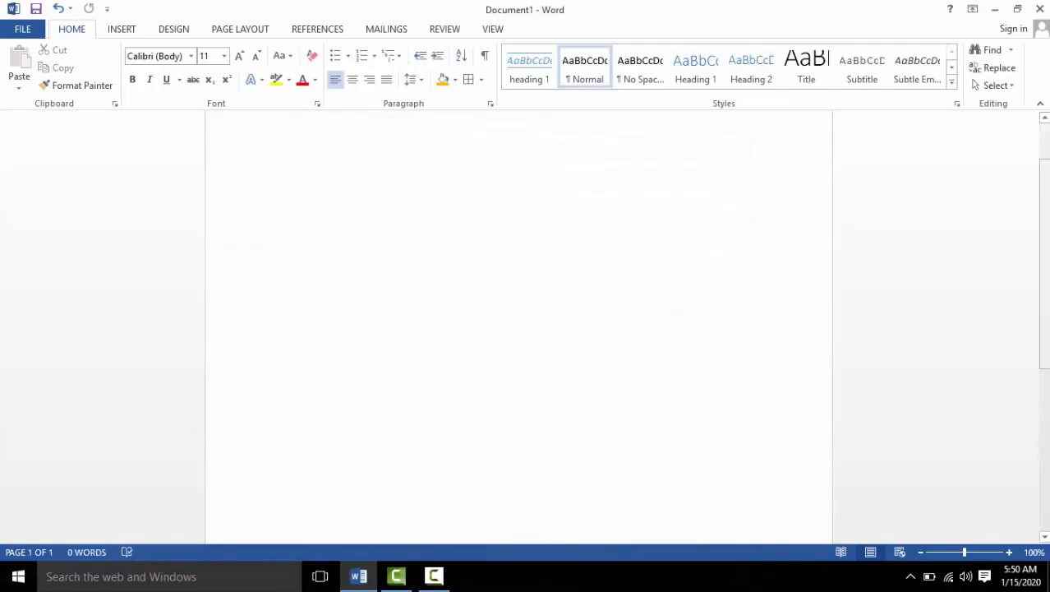
drag(1045, 321, 1044, 285)
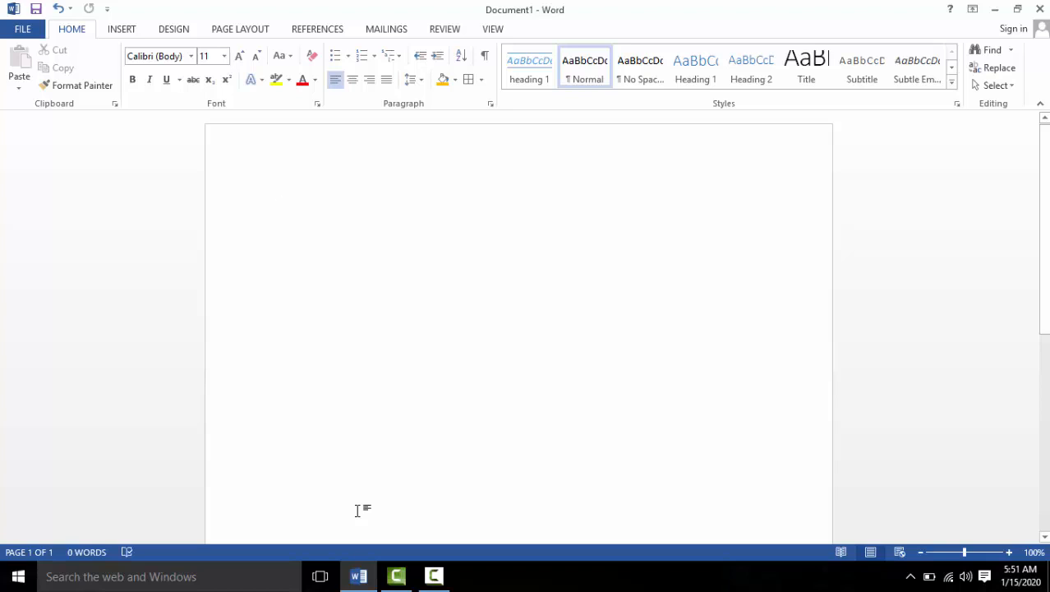
Step: Enter the numbers 15, 16, 17 and 18 on separate lines
text(15)
key(Return)
text(1)
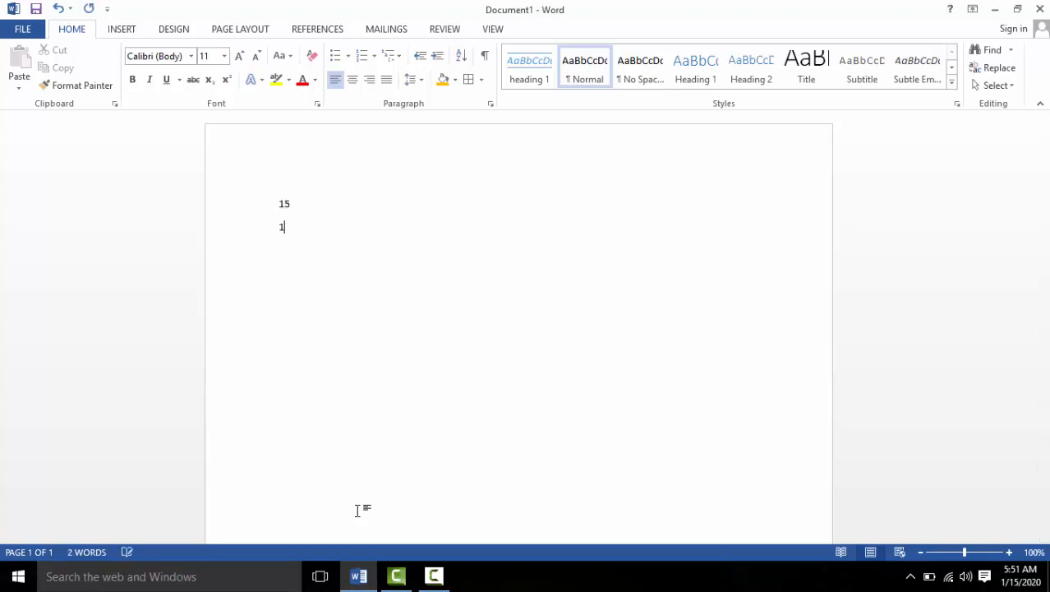
text(6 17)
key(Return)
text(18)
key(Return)
Step: Complete the line numbered 15 so it reads "15.Ctrl + L = use for left", correcting the typing mistakes
click(323, 210)
text(.Ctrl +)
text(= uase)
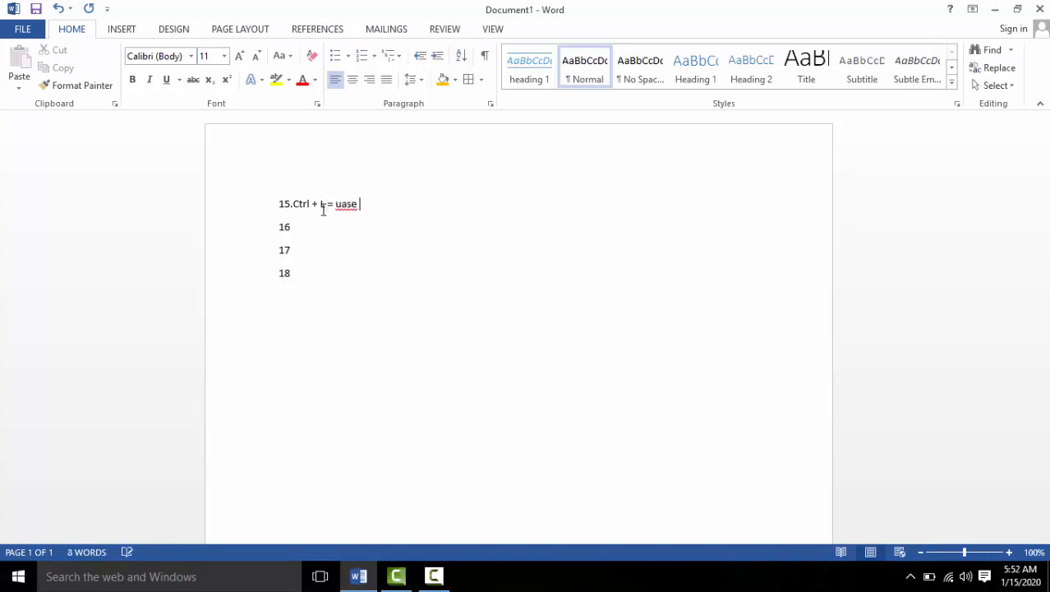
key(BackSpace)
key(BackSpace)
key(BackSpace)
key(BackSpace)
text(se for lift)
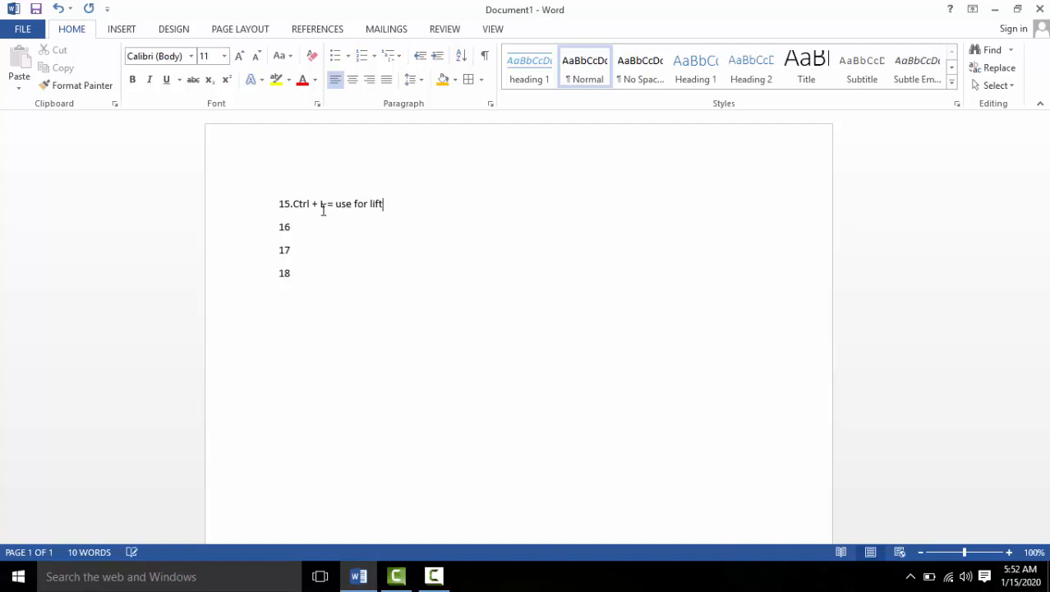
key(BackSpace)
key(BackSpace)
key(BackSpace)
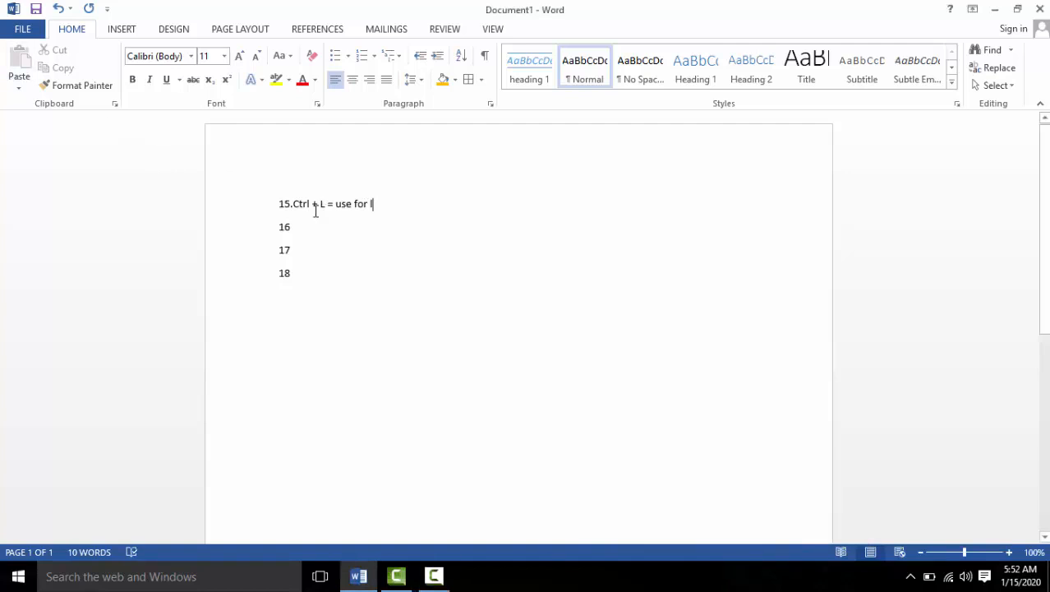
text(ef)
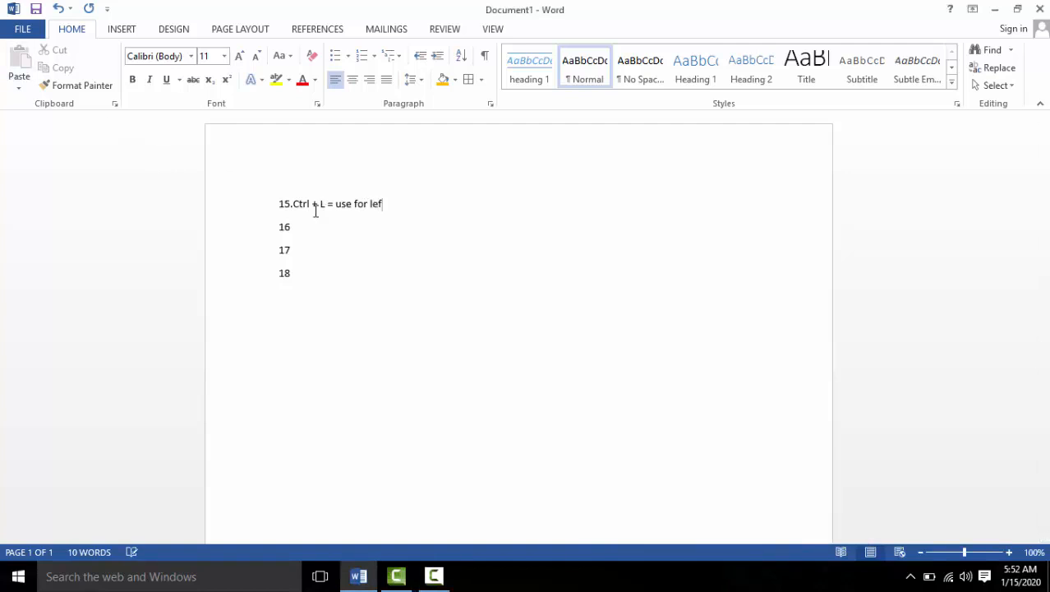
text(t)
key(Return)
key(BackSpace)
Step: Complete the line numbered 16 so it reads "16. Ctrl + r = usr for right side"
click(304, 229)
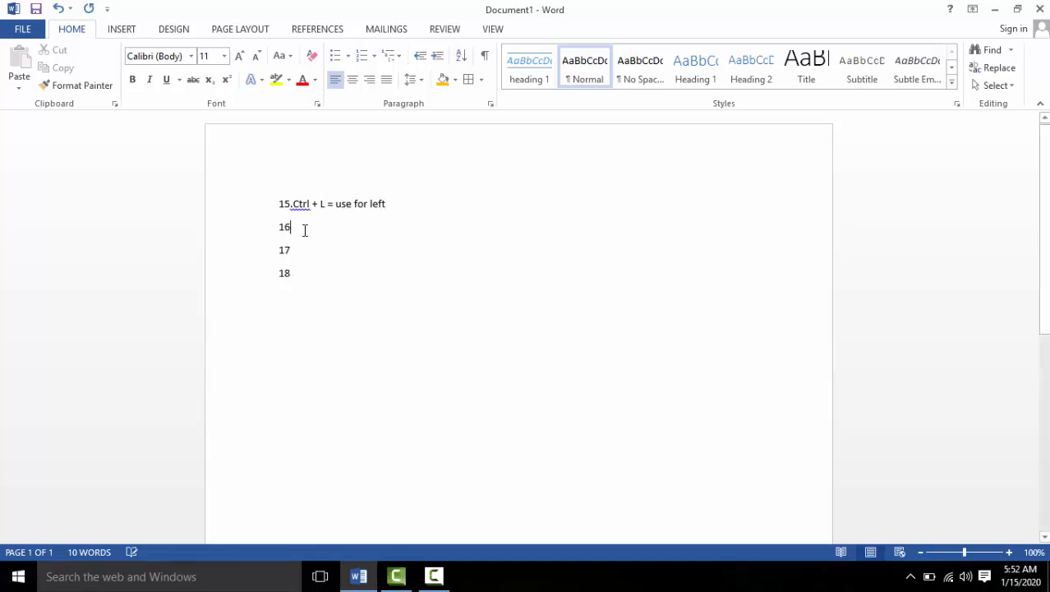
text(. )
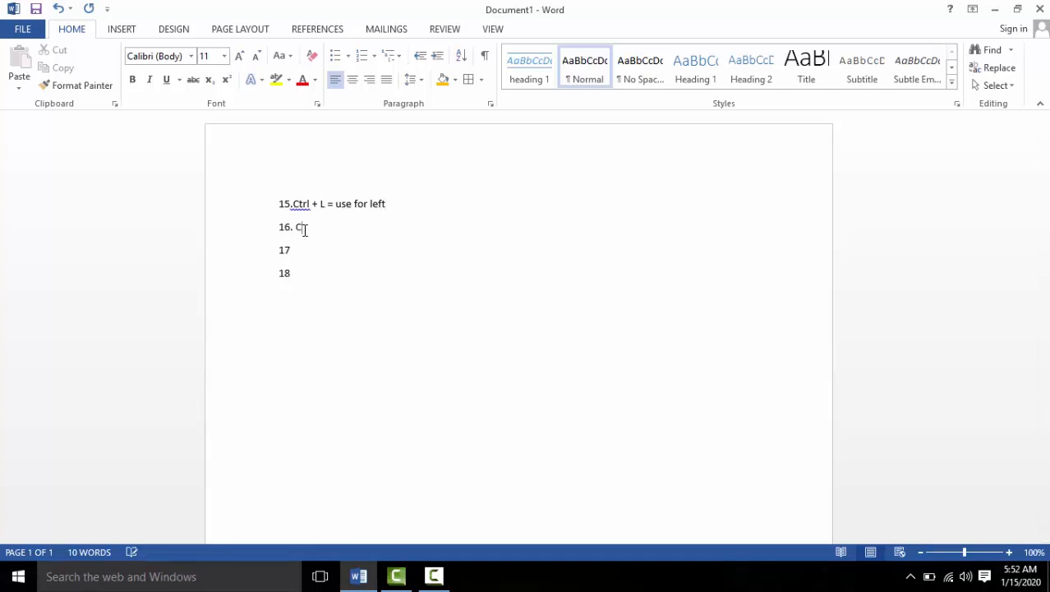
text(Ctrl + r = usr fot)
key(BackSpace)
key(BackSpace)
text(r right side)
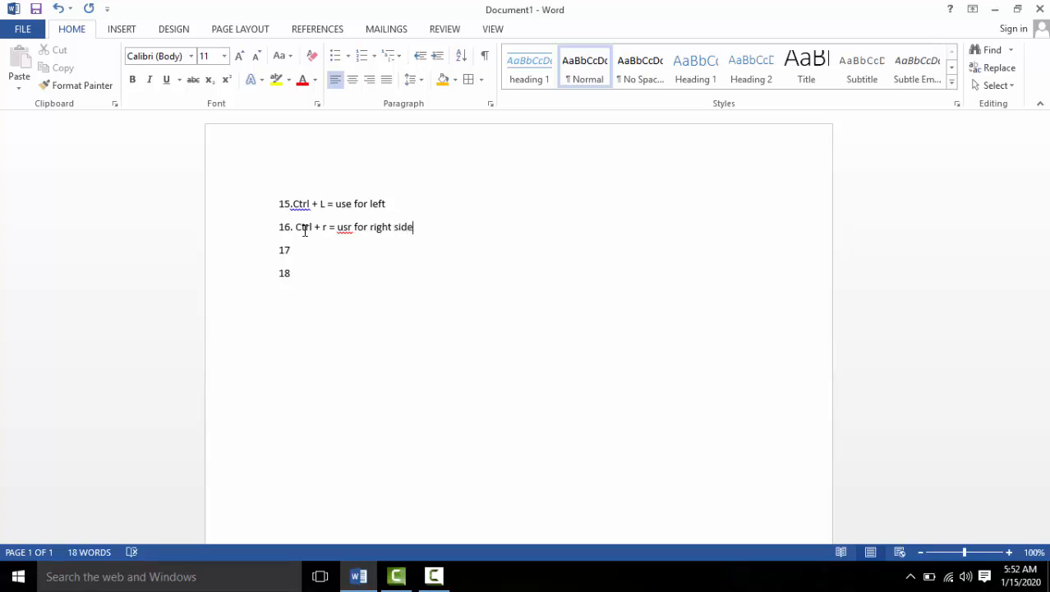
Step: Complete the two remaining numbered lines as "17. Ctrl + E = use for Center" and "18. Ctrl + j = use for justify"
click(296, 253)
text(Ctrl + E = use for)
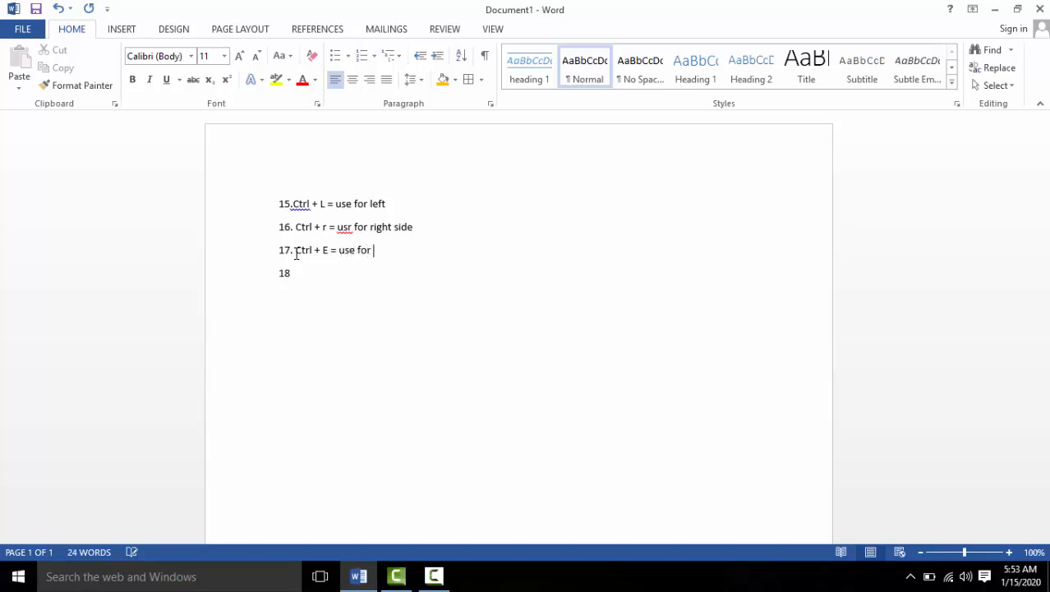
text( Center)
click(298, 273)
text(.)
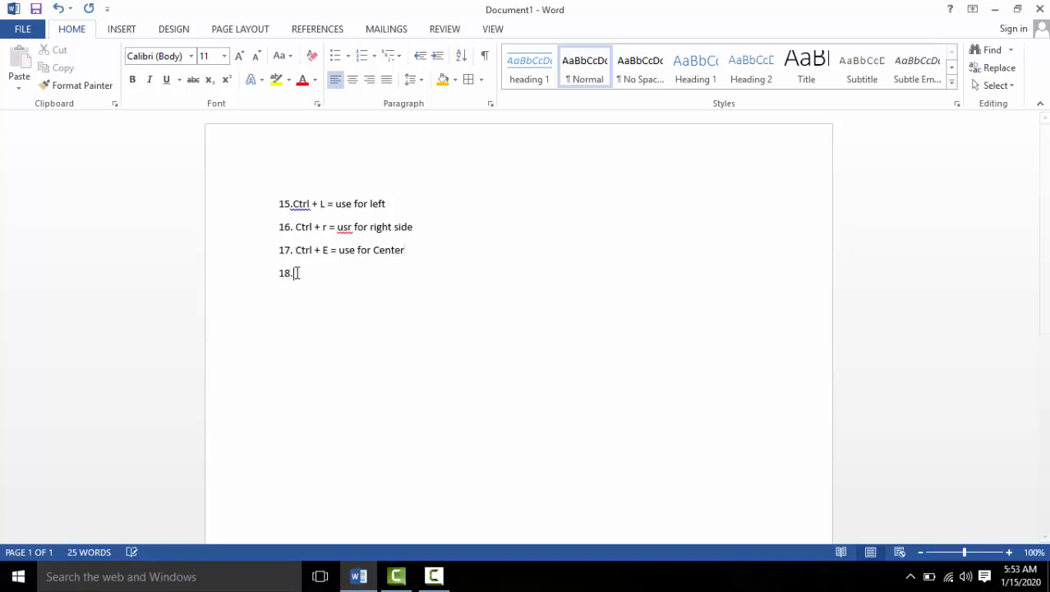
text(rl + j = use for )
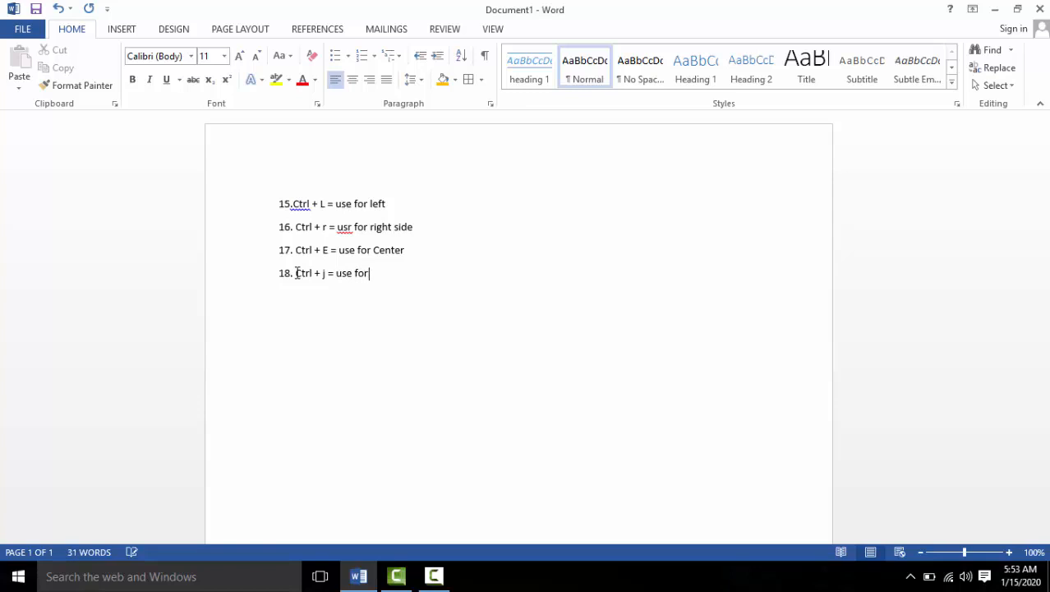
text(justify)
Step: Add a new line below item 18 reading "19. Ctrl + F = use for find"
key(Return)
text(19. Ctrl + F = use )
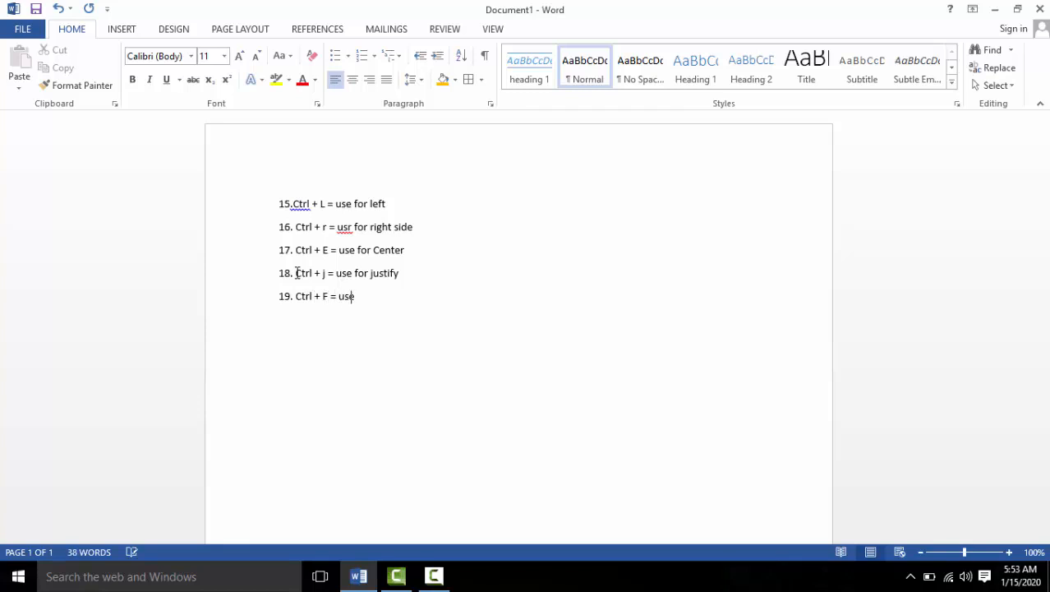
text(for fir)
text(d)
Step: Add two more lines reading "20.Ctrl + H = use for replace" and "21. Ctrl + G = use for Goto"
key(Return)
text(20.+)
key(BackSpace)
text(Ctrl + H = use fo)
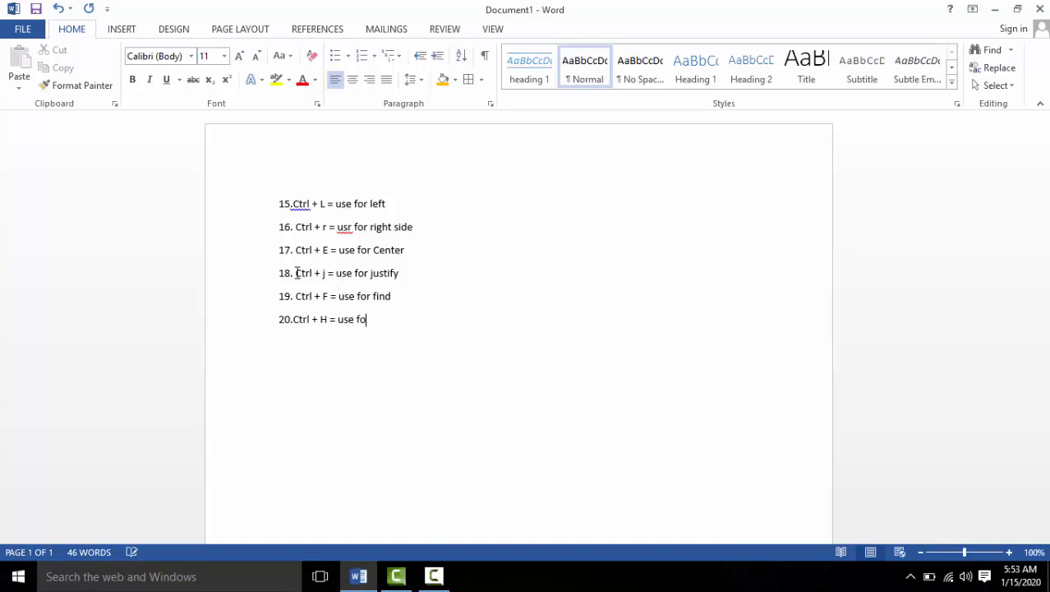
text(r replace)
key(Return)
text(21. Ctrl + )
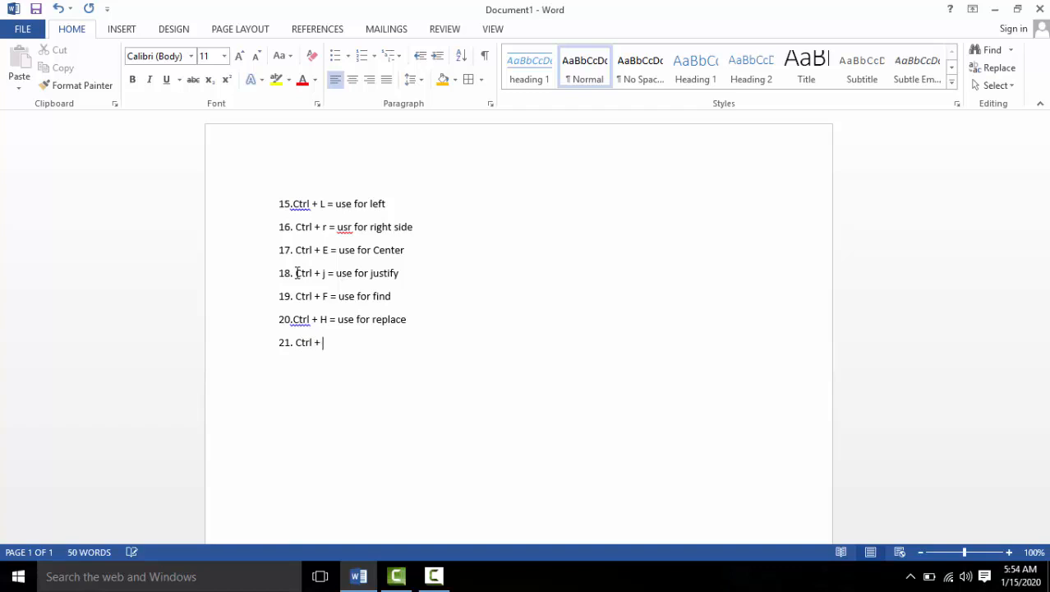
text(G = use for Goto)
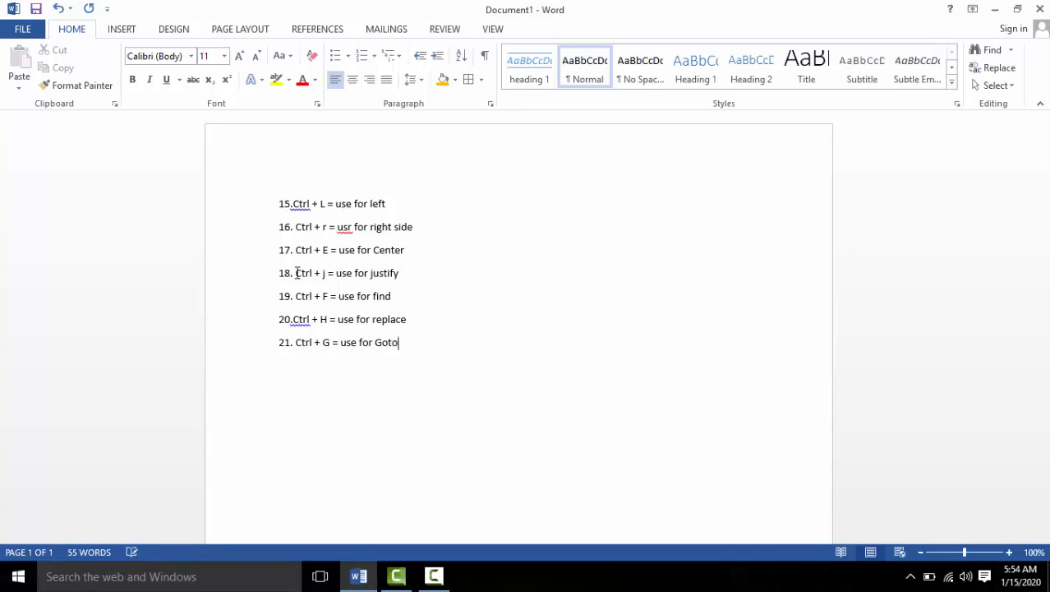